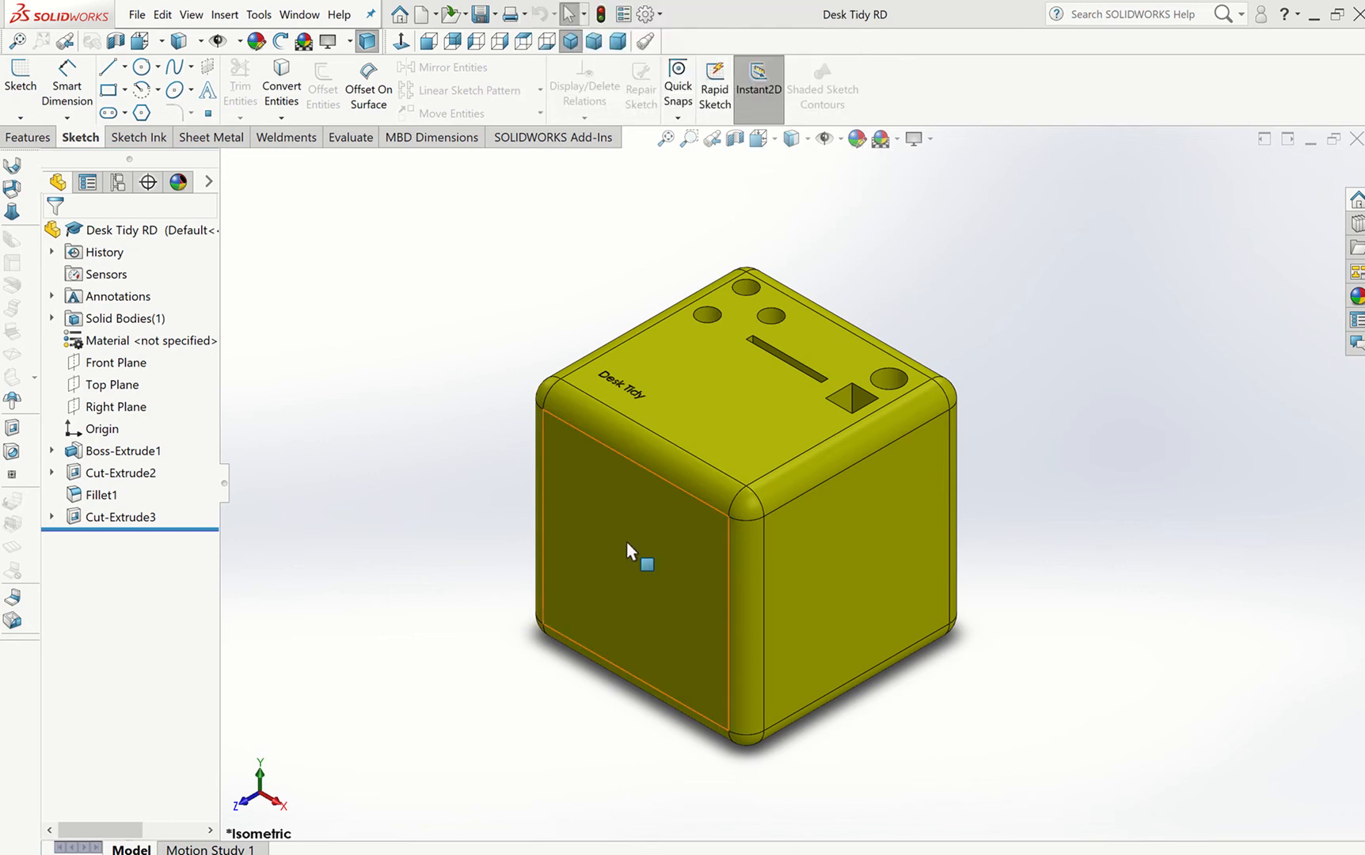
# - Create a drawing from the Desk Tidy part with the MI Template and collapse the view palette
pyautogui.scroll(-3, 627, 538)
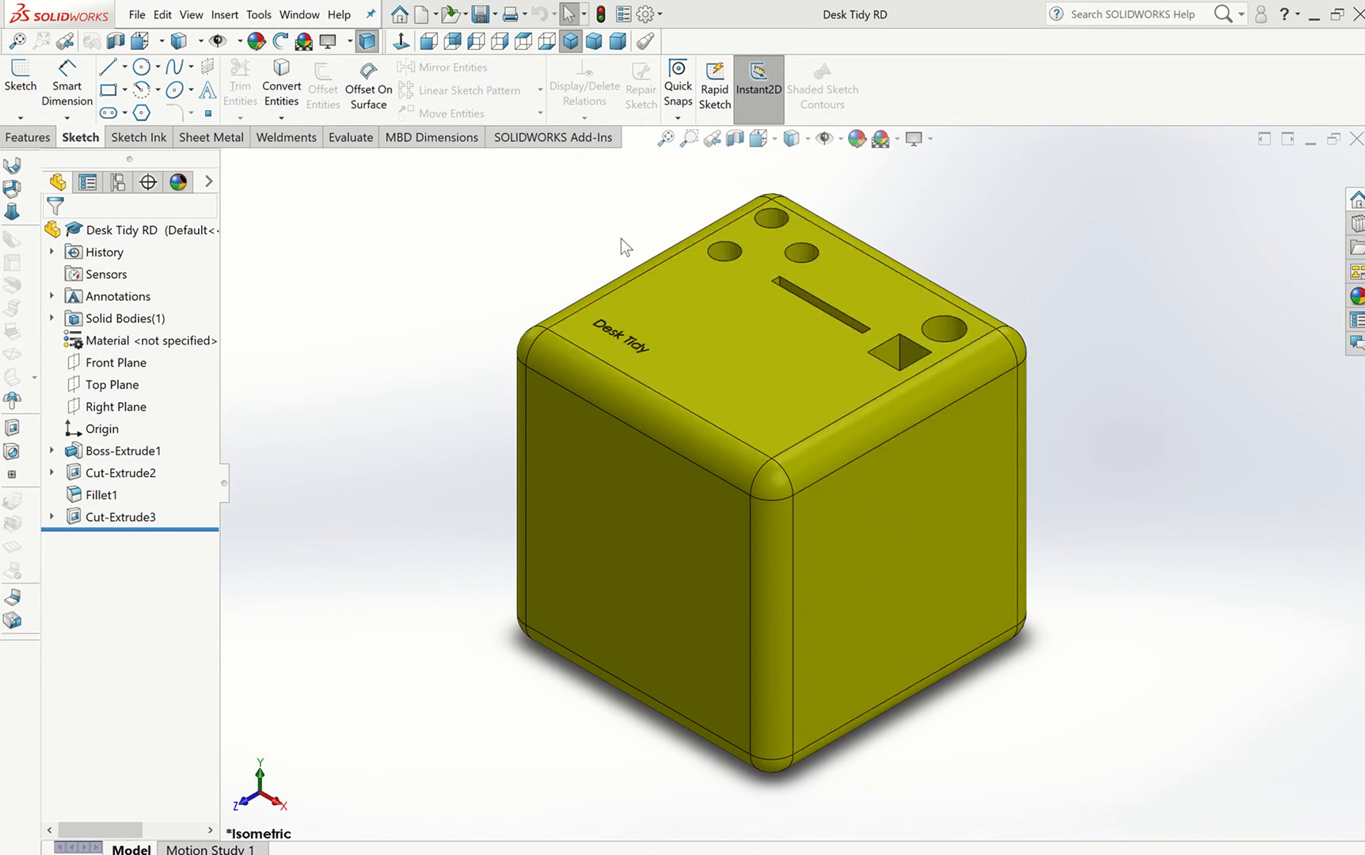
pyautogui.click(141, 14)
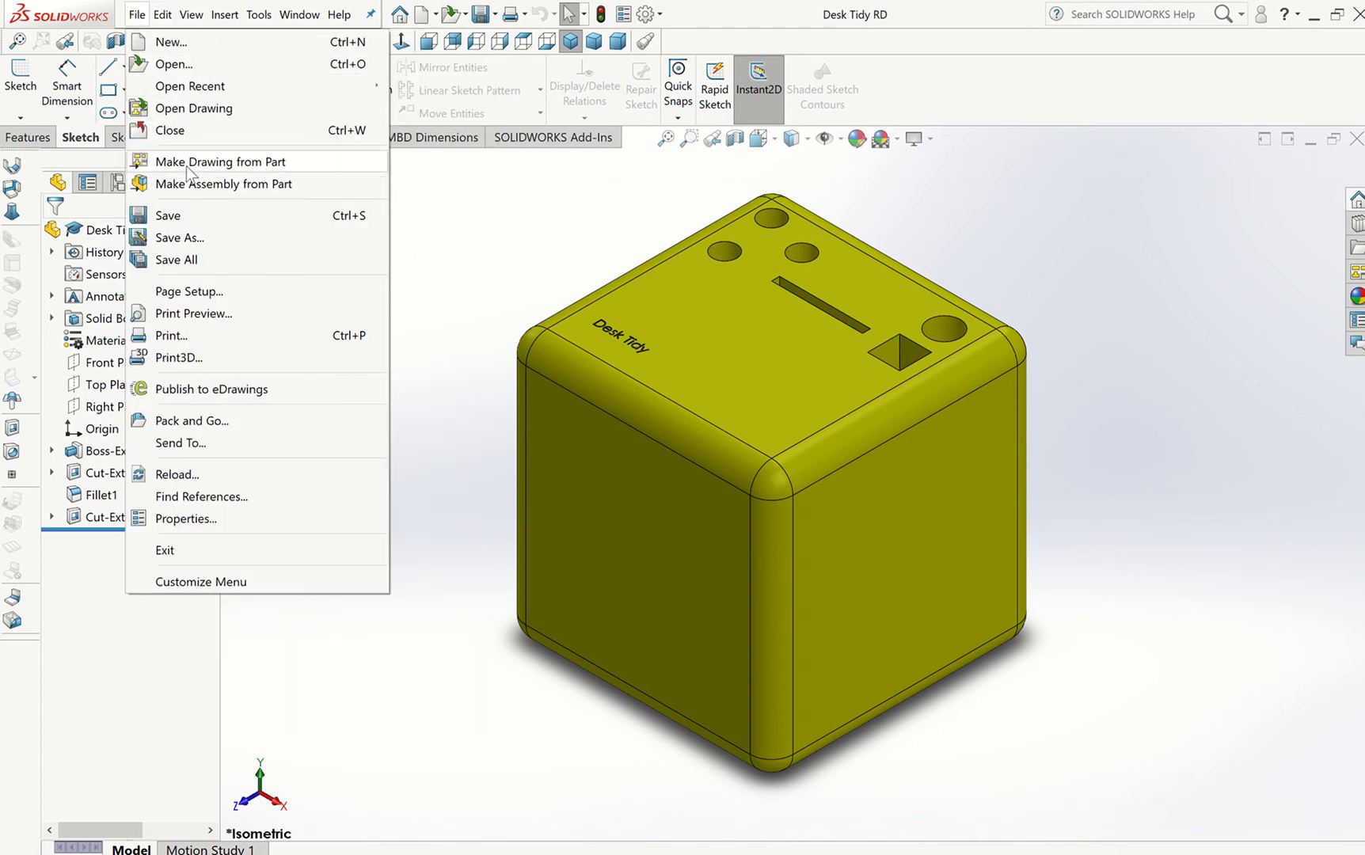
pyautogui.click(188, 165)
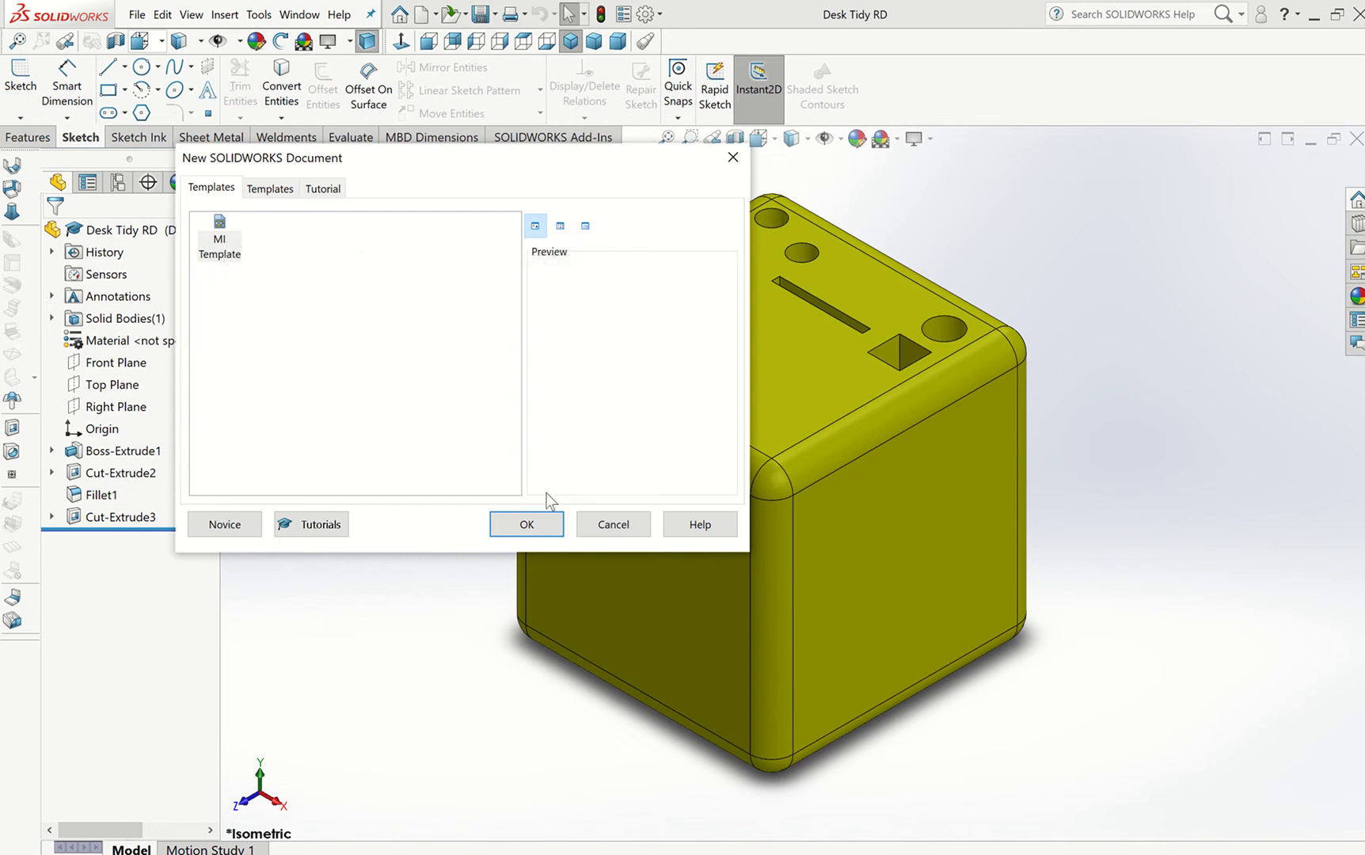
pyautogui.click(531, 522)
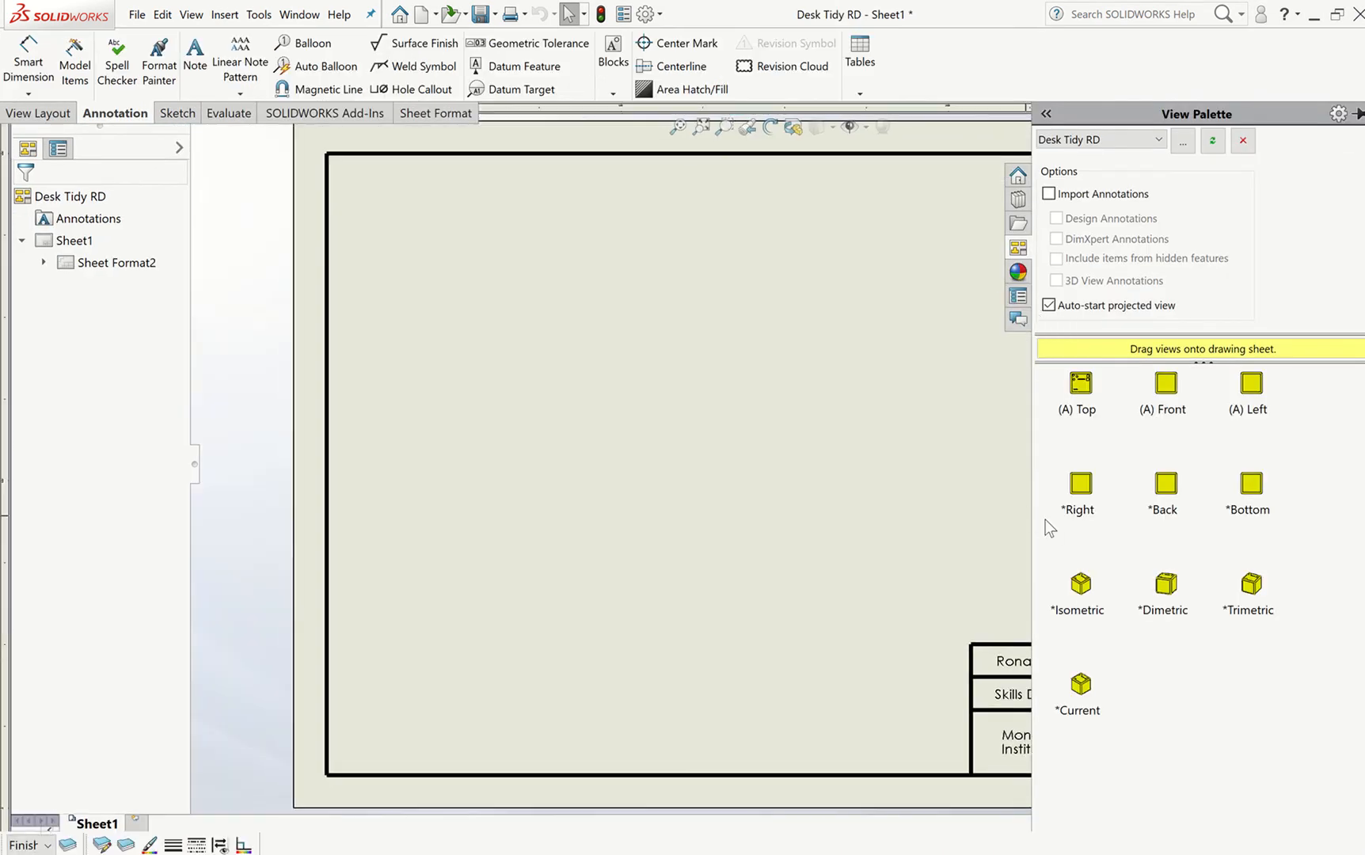
pyautogui.moveTo(1028, 301); pyautogui.dragTo(1348, 303)
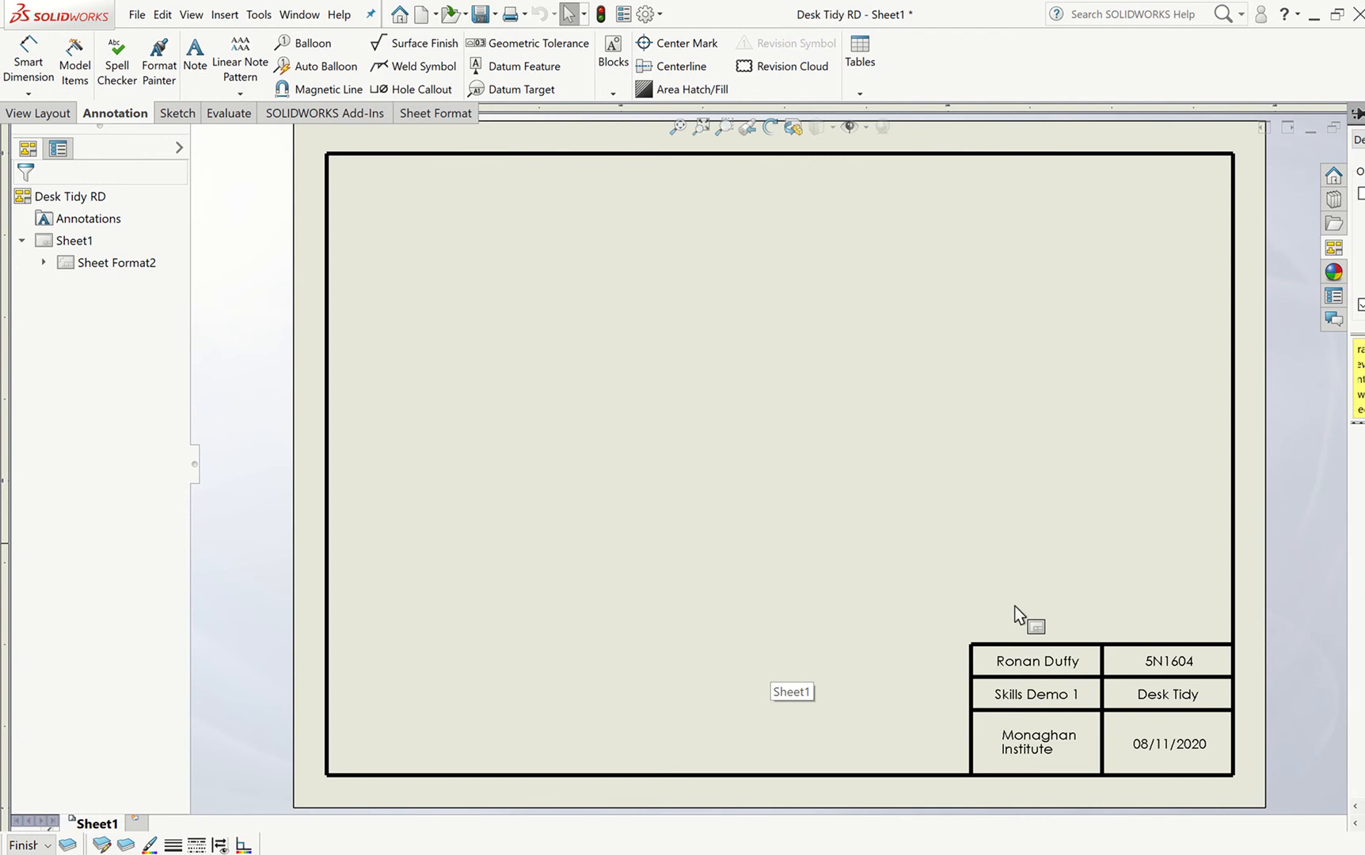
# - Examine the title block, open the sheet format for editing and open its Desk Tidy note without changing the text
pyautogui.scroll(-3, 1134, 717)
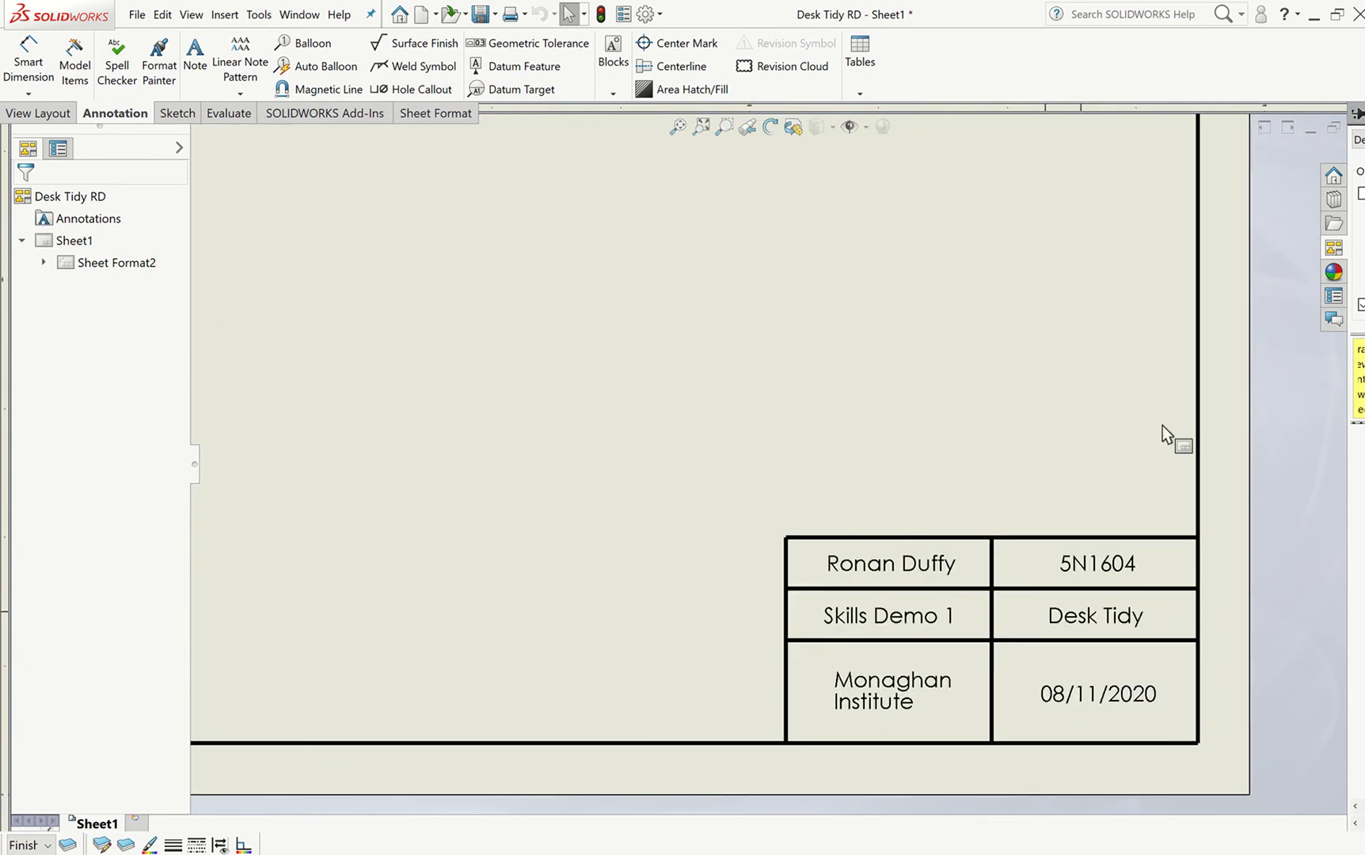
pyautogui.scroll(3, 780, 465)
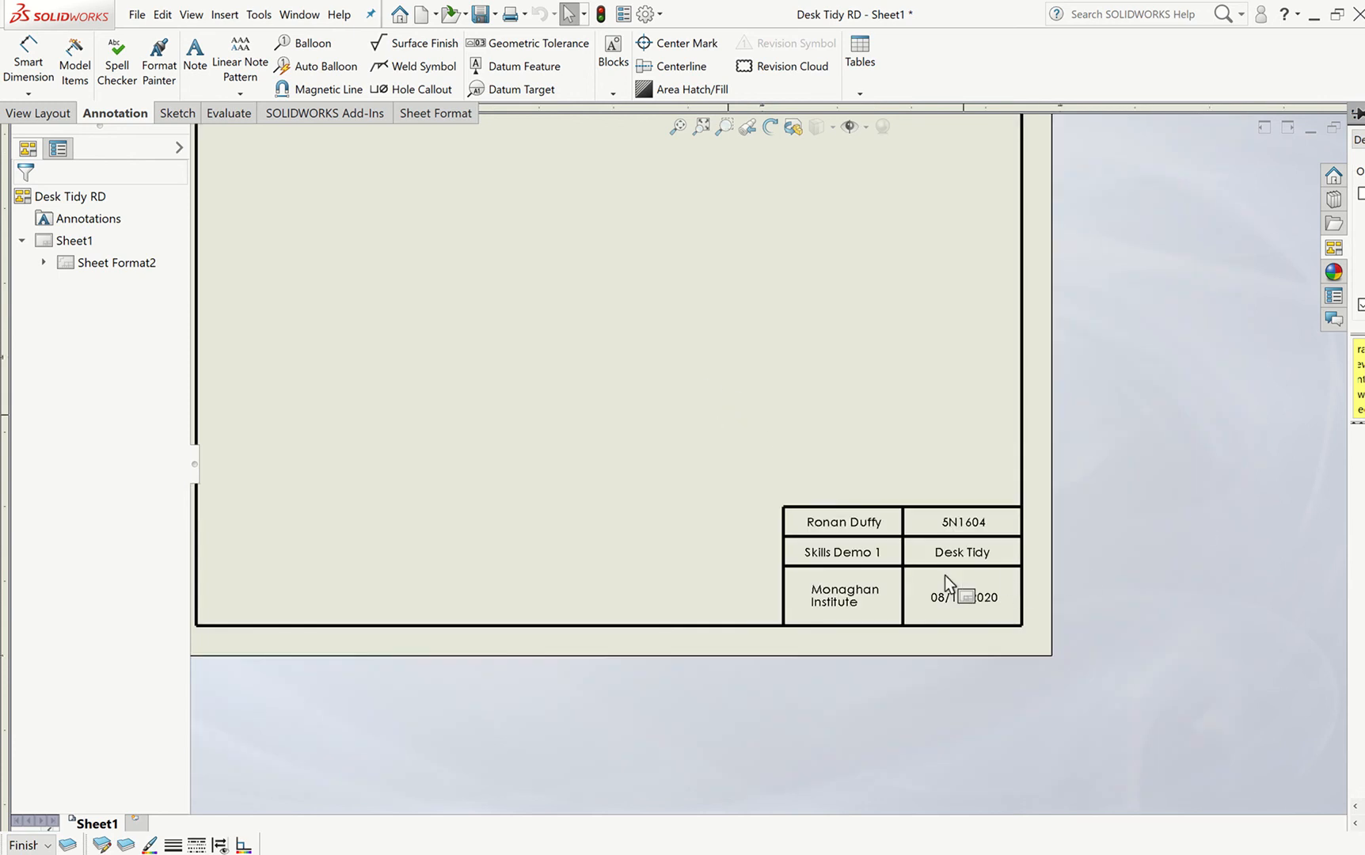
pyautogui.scroll(-2, 944, 577)
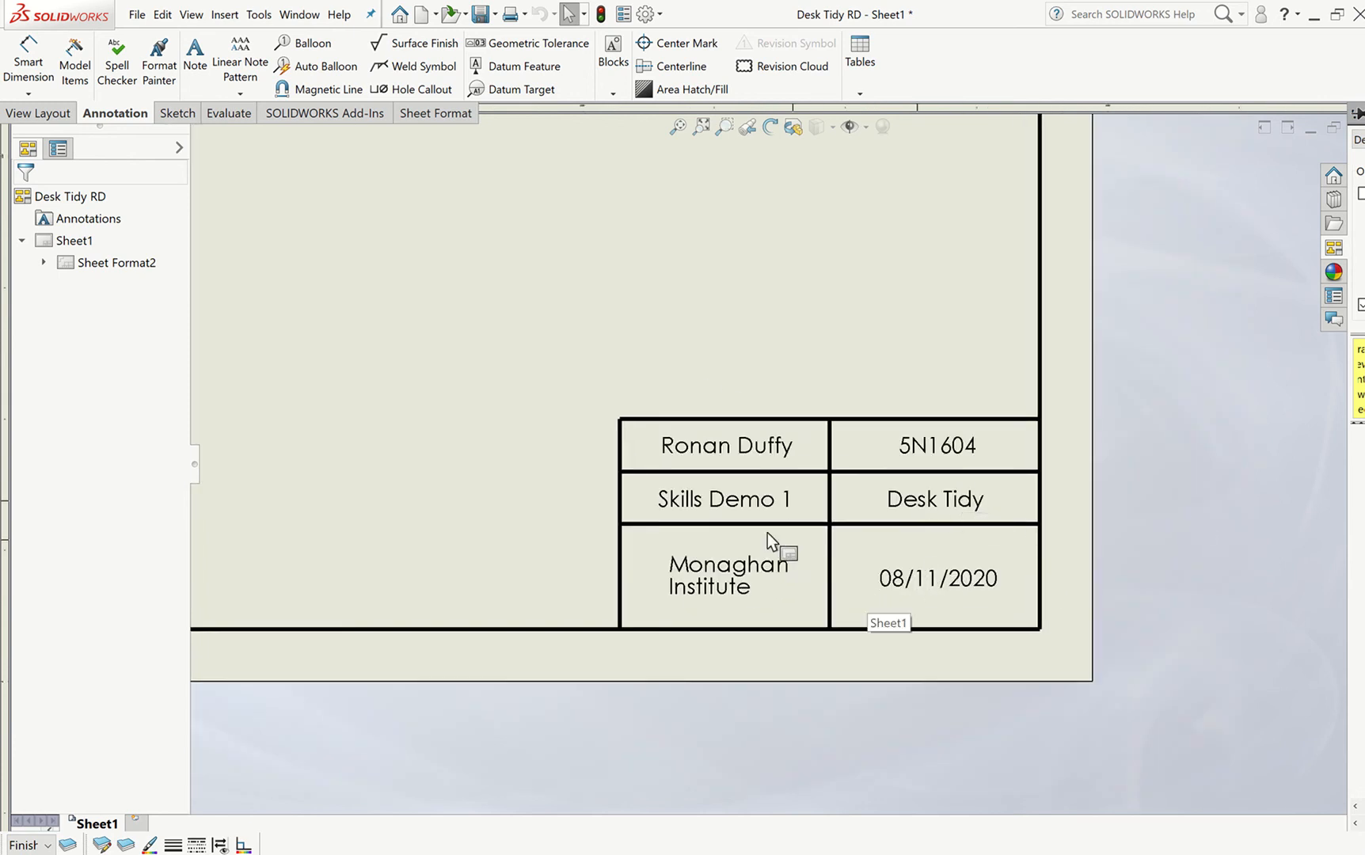
pyautogui.scroll(5, 824, 519)
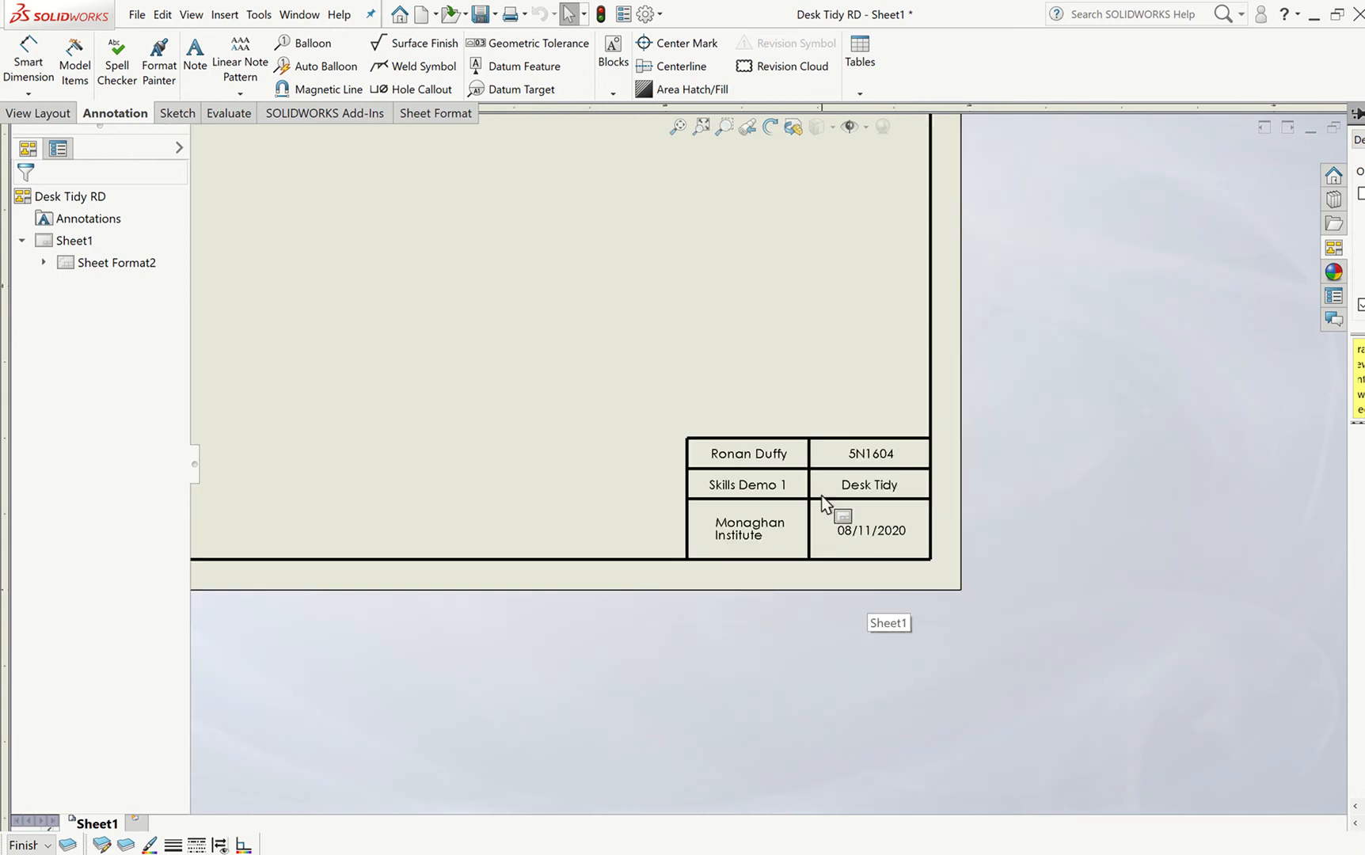
pyautogui.scroll(-4, 574, 324)
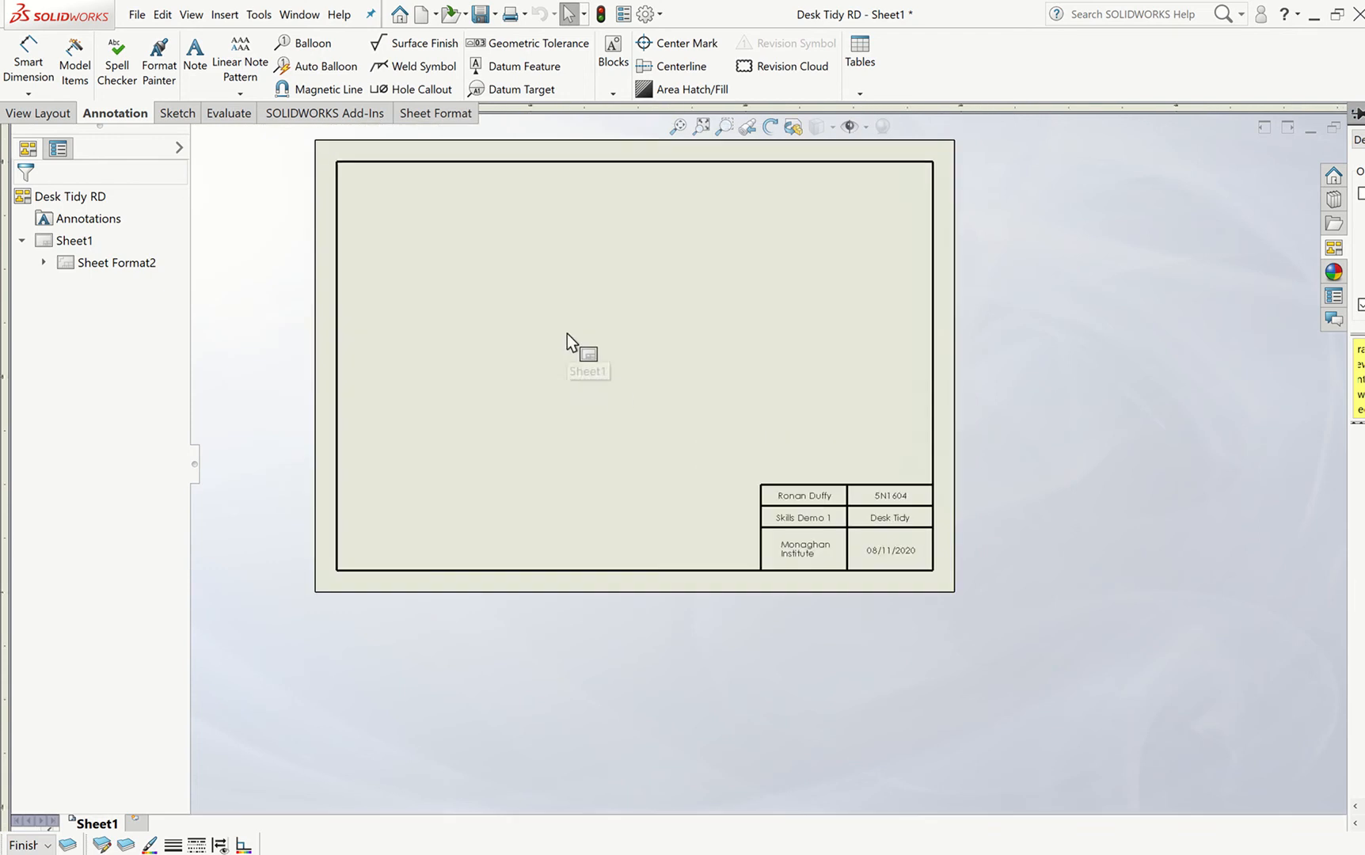
pyautogui.click(442, 114)
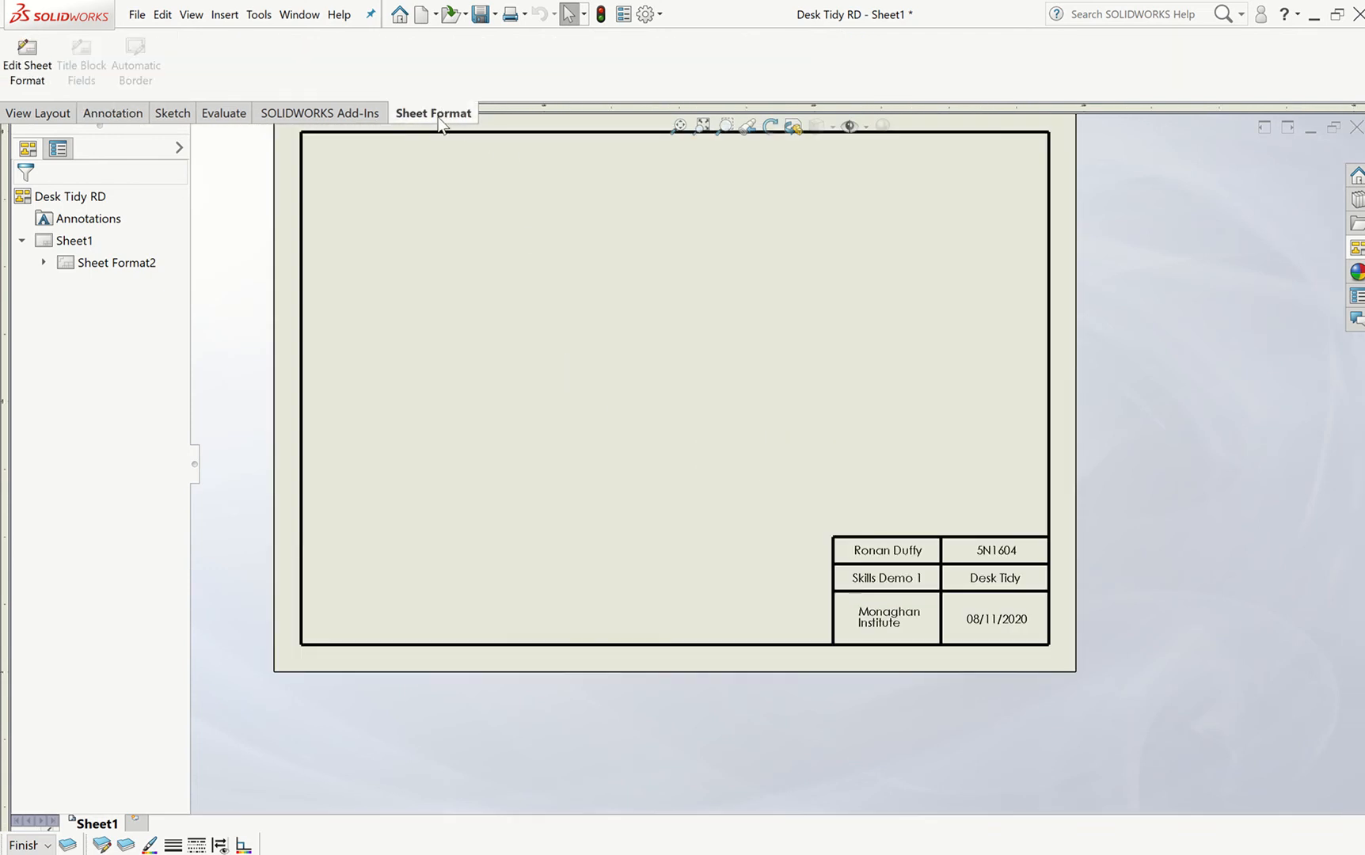
pyautogui.click(27, 63)
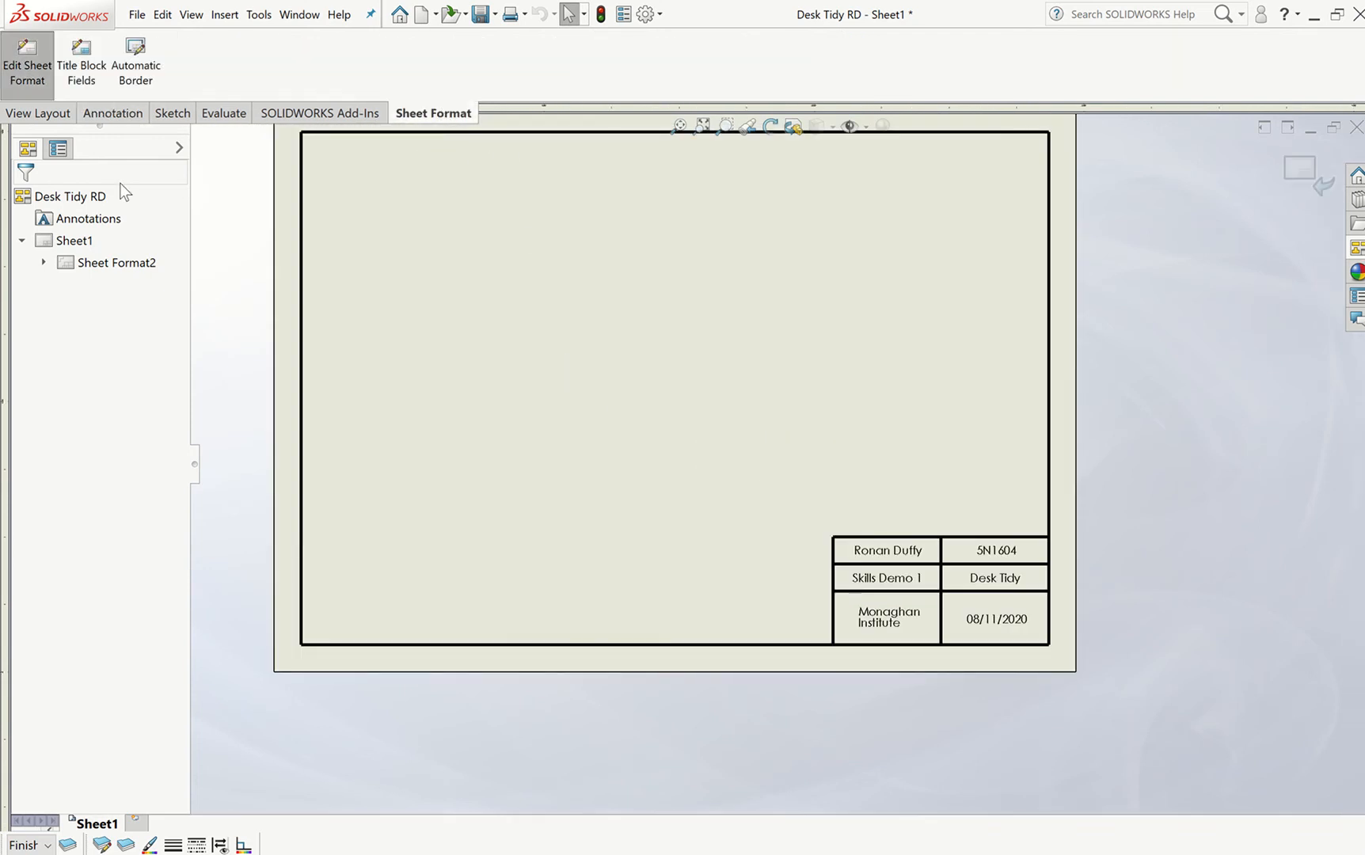
pyautogui.scroll(-6, 877, 597)
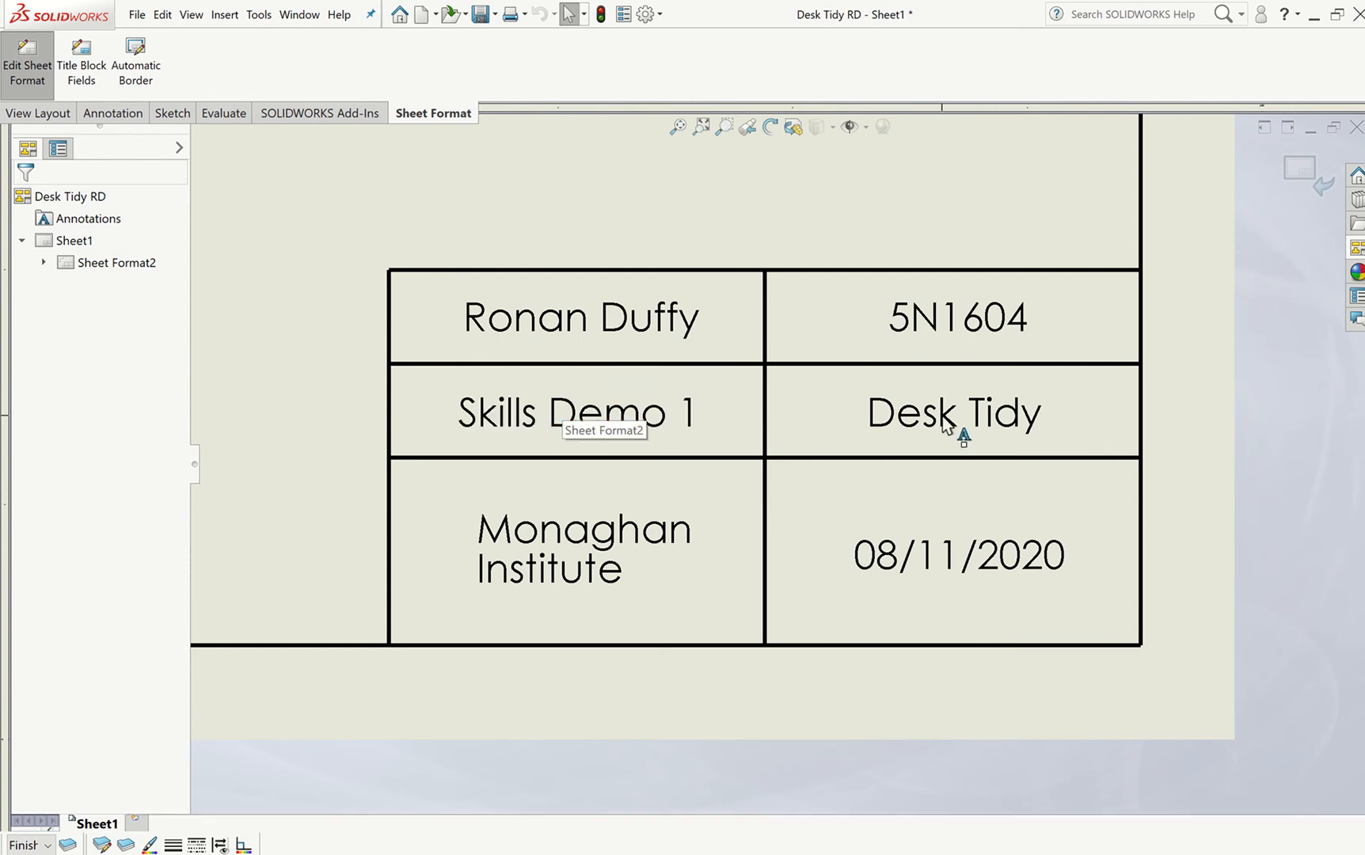
pyautogui.click(889, 428)
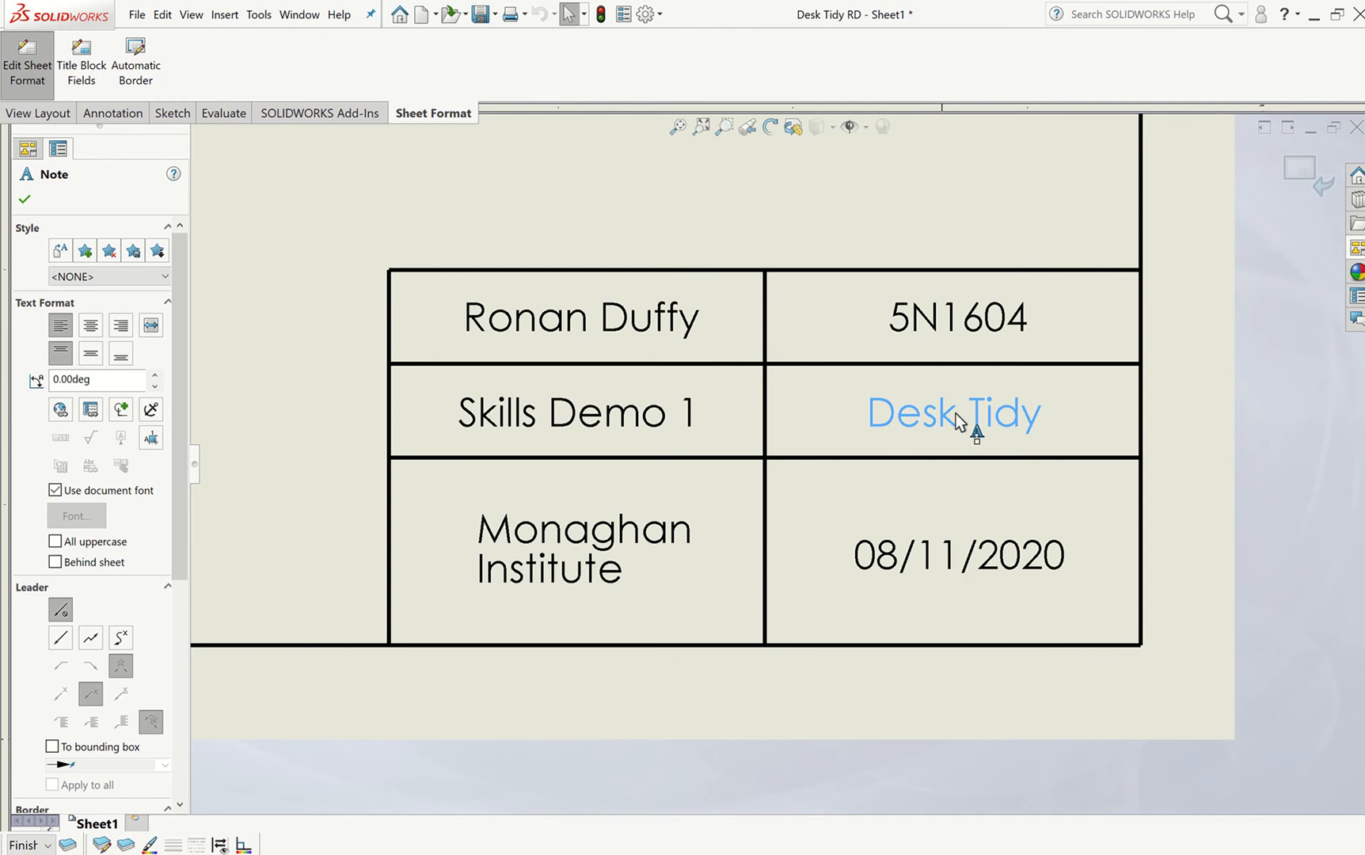
pyautogui.doubleClick(1034, 425)
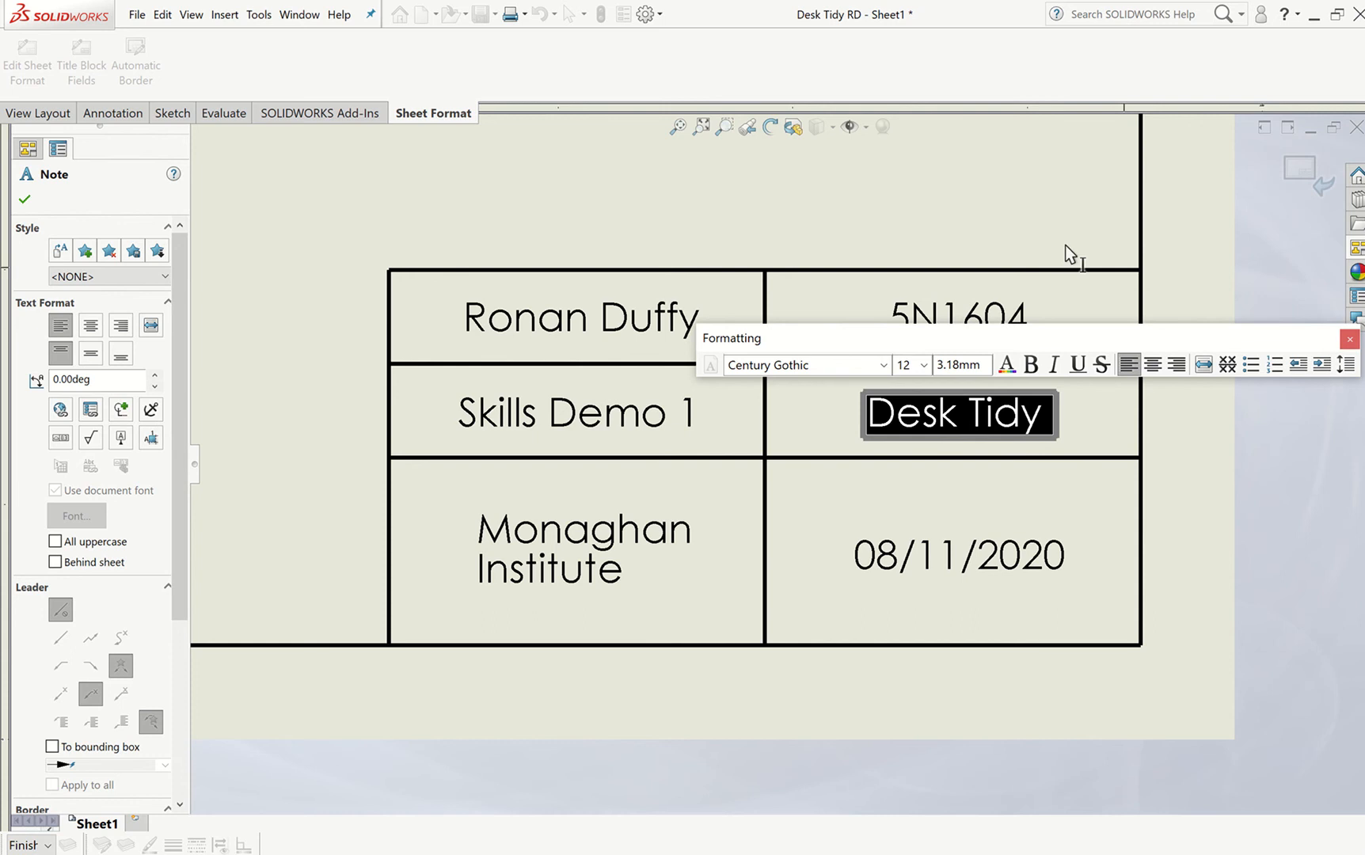
pyautogui.click(1188, 238)
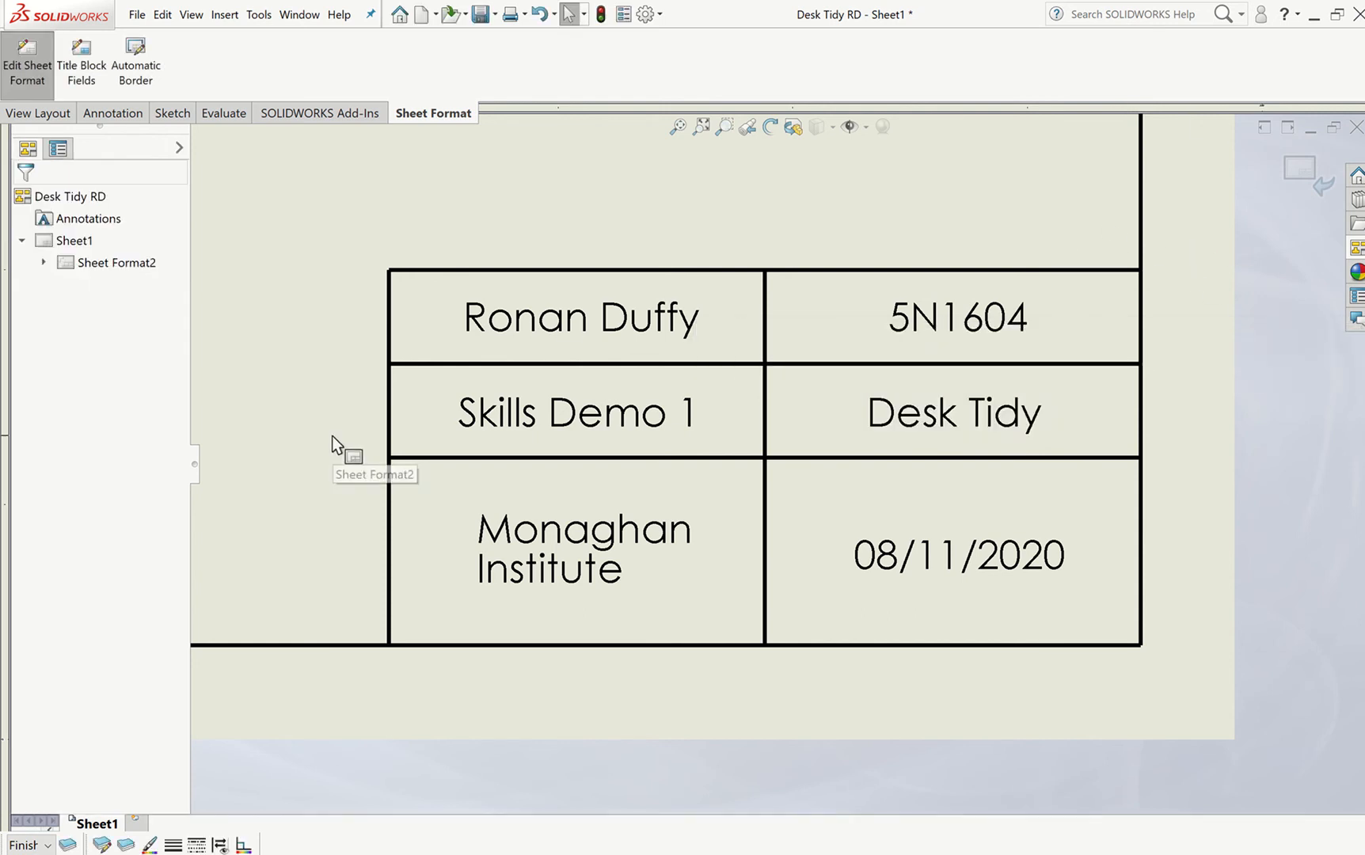
# - Exit sheet format editing and return to the drawing sheet
pyautogui.press('f')
pyautogui.scroll(-3, 332, 436)
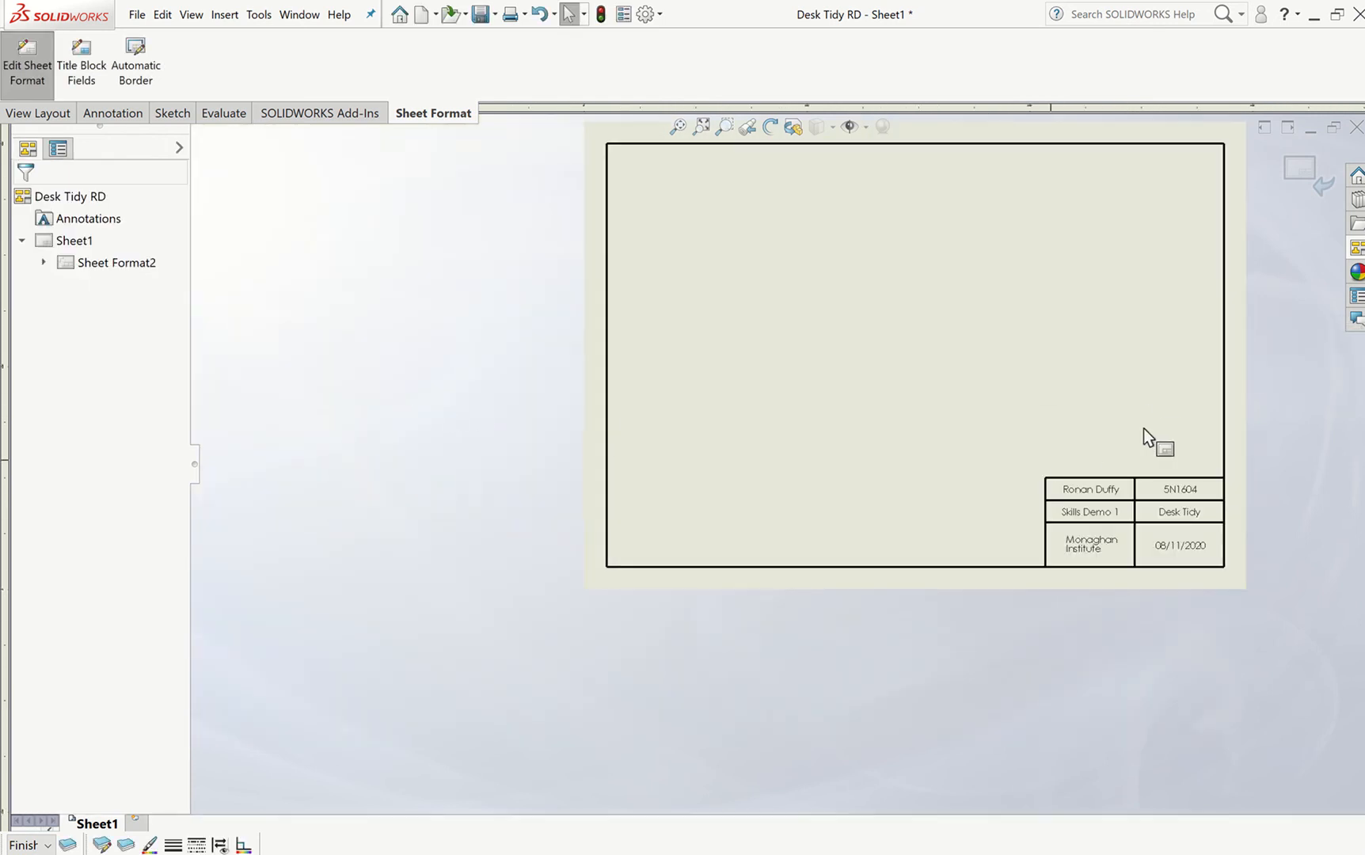
pyautogui.scroll(-3, 1143, 429)
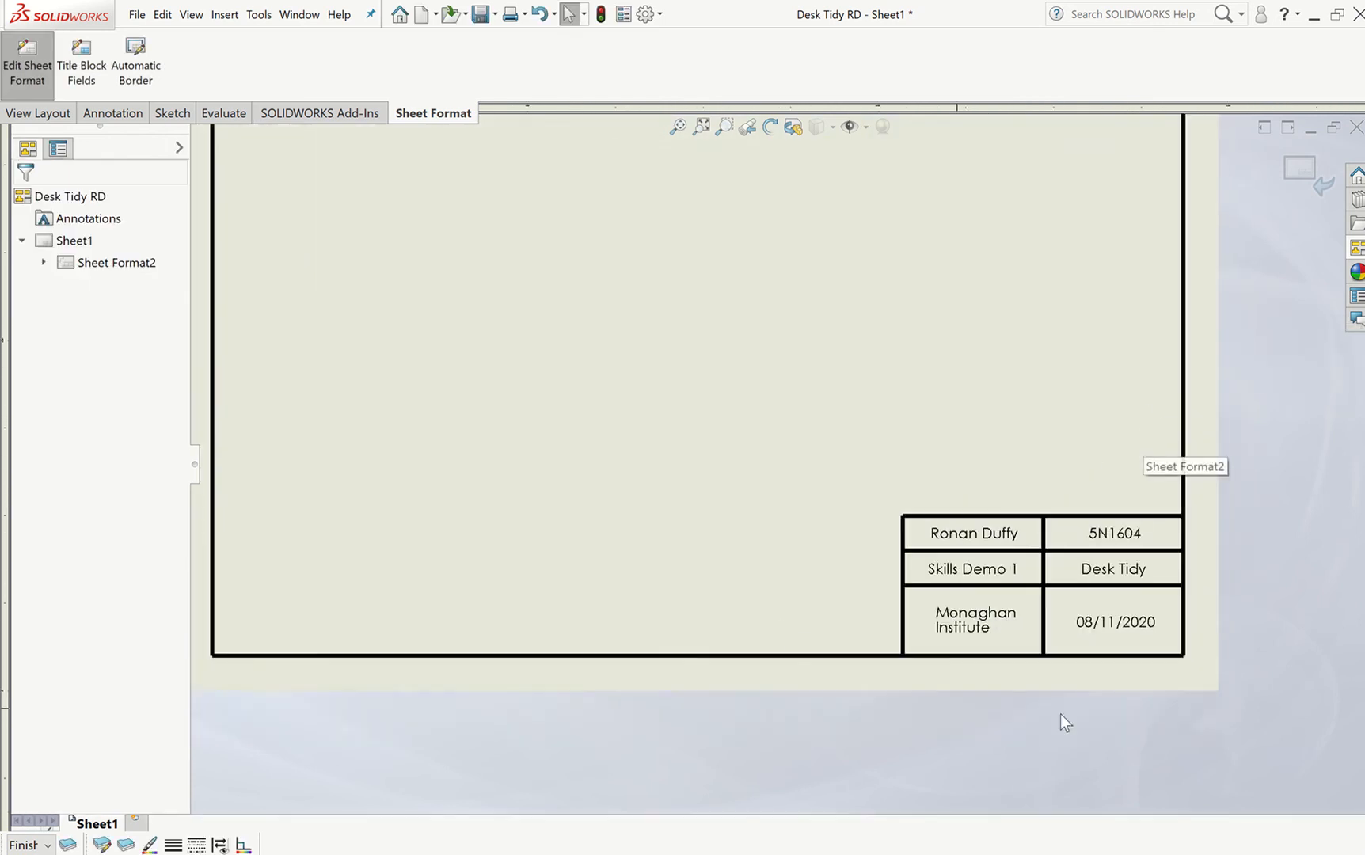
pyautogui.click(1292, 174)
pyautogui.scroll(-2, 703, 497)
pyautogui.press('f')
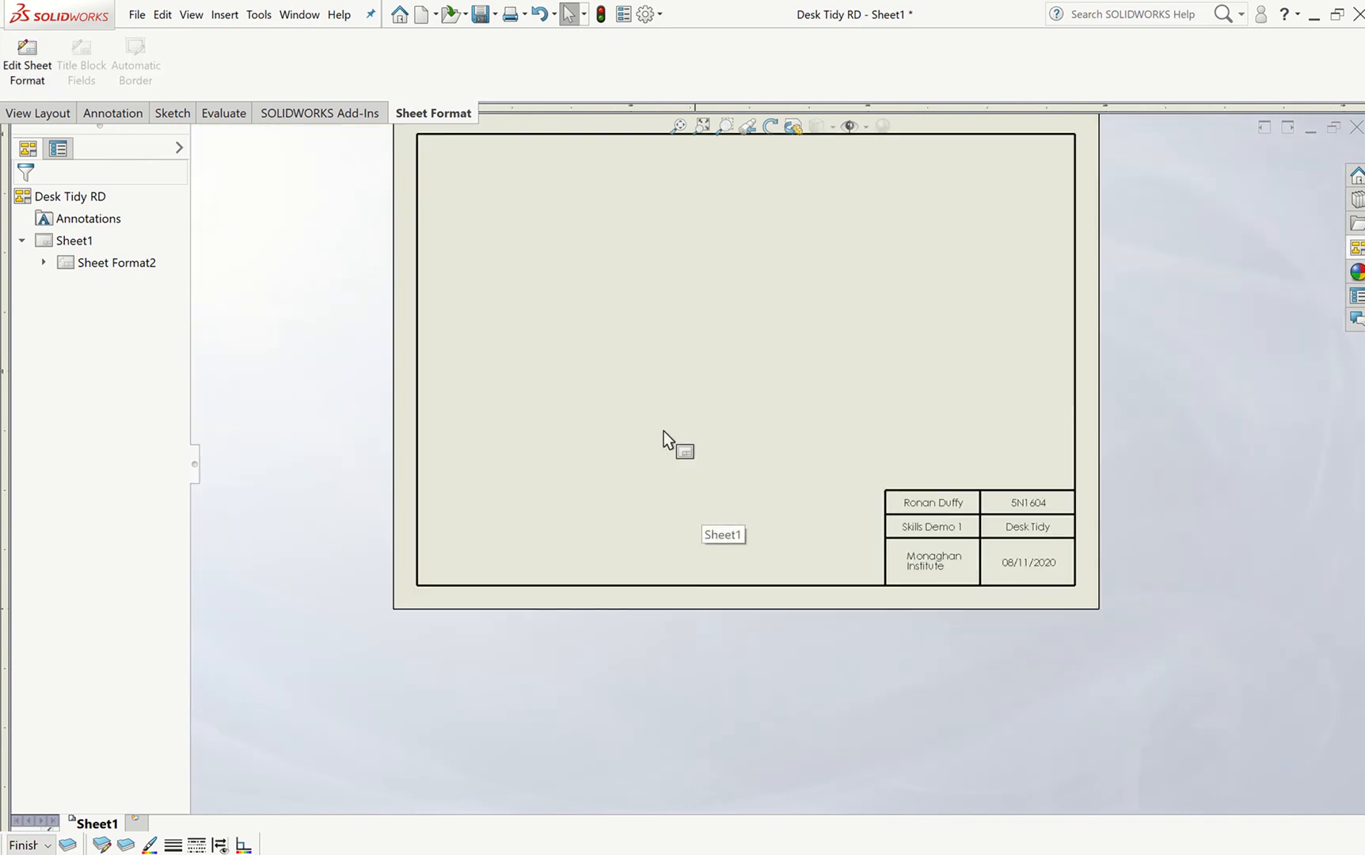
pyautogui.scroll(-2, 1044, 190)
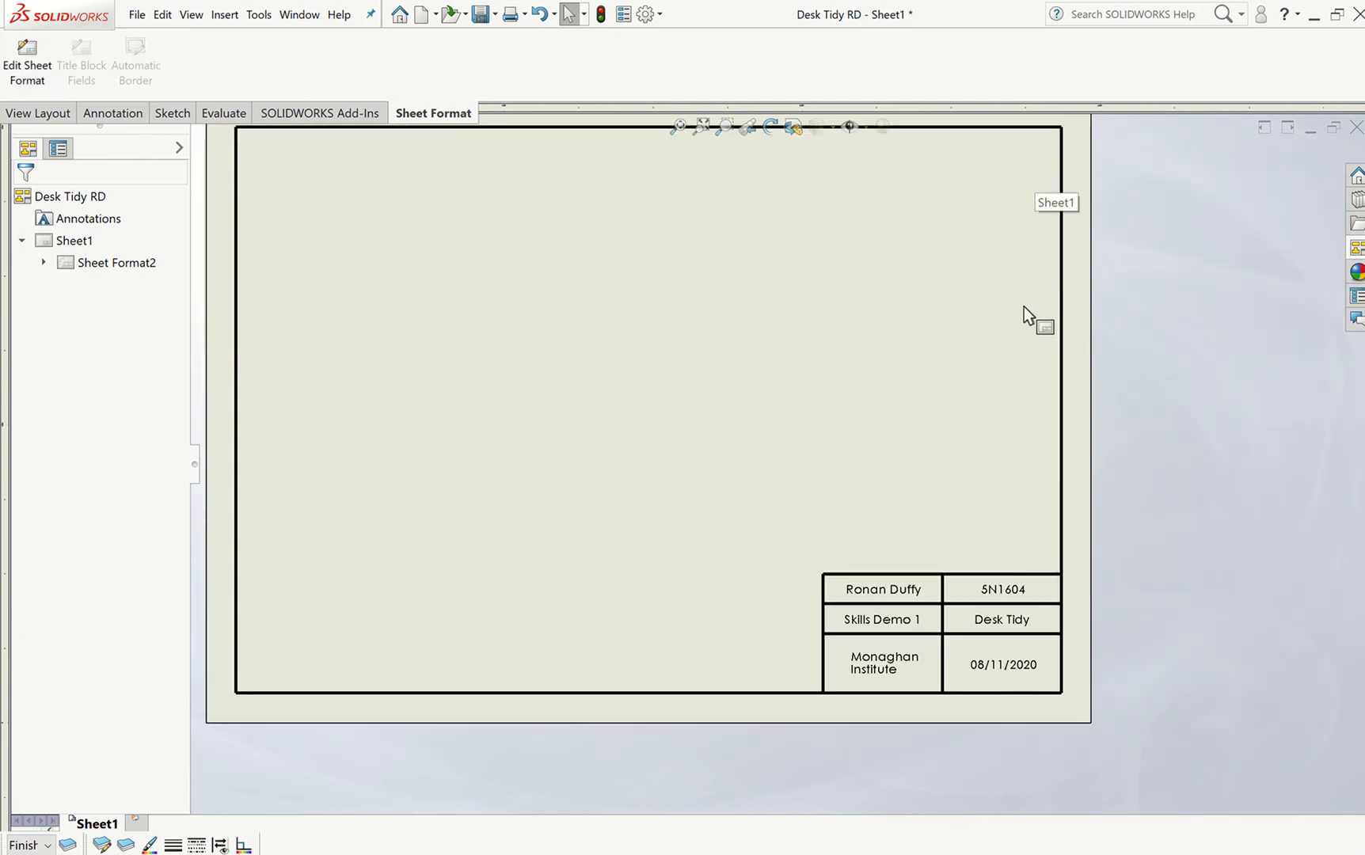
pyautogui.scroll(-2, 673, 595)
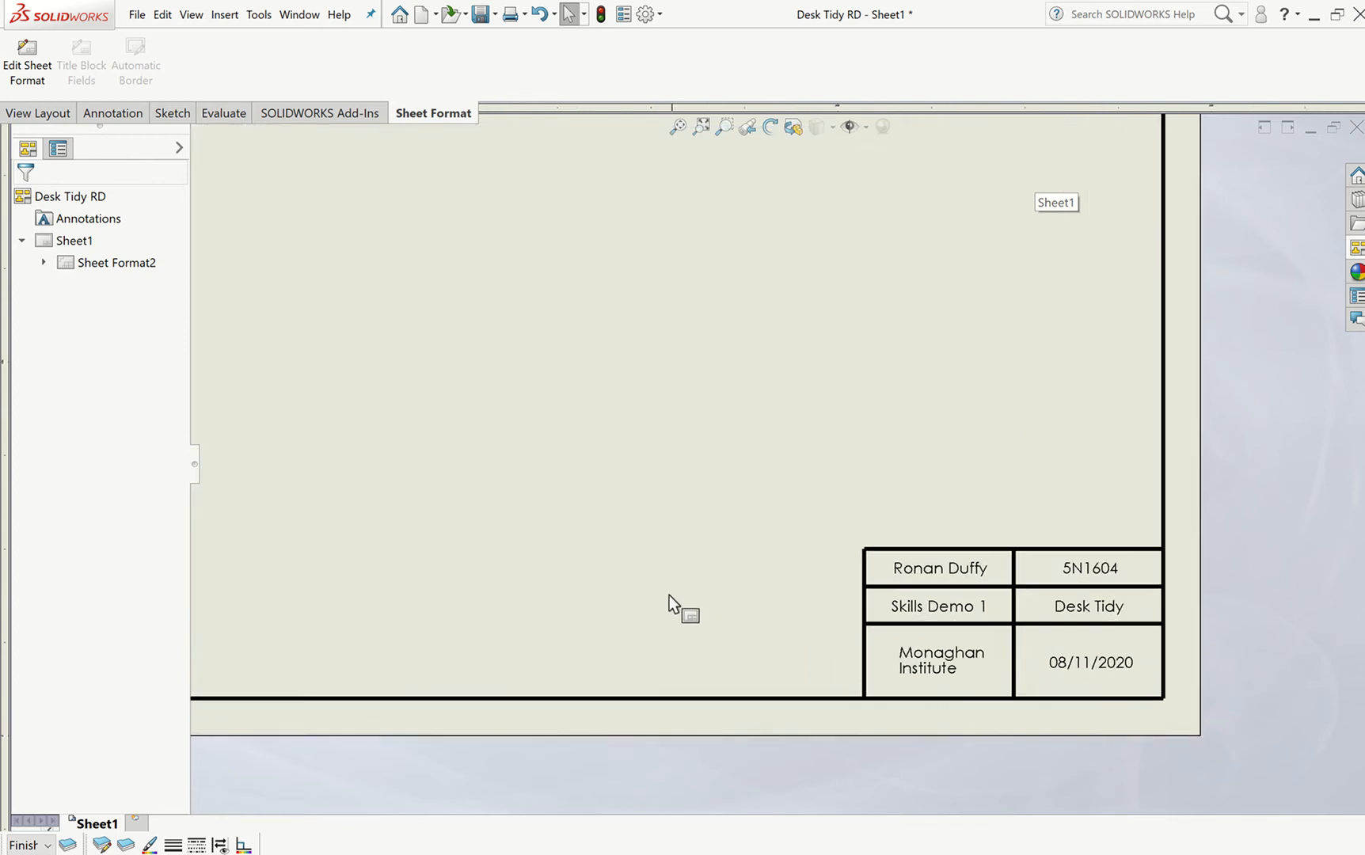
pyautogui.press('f')
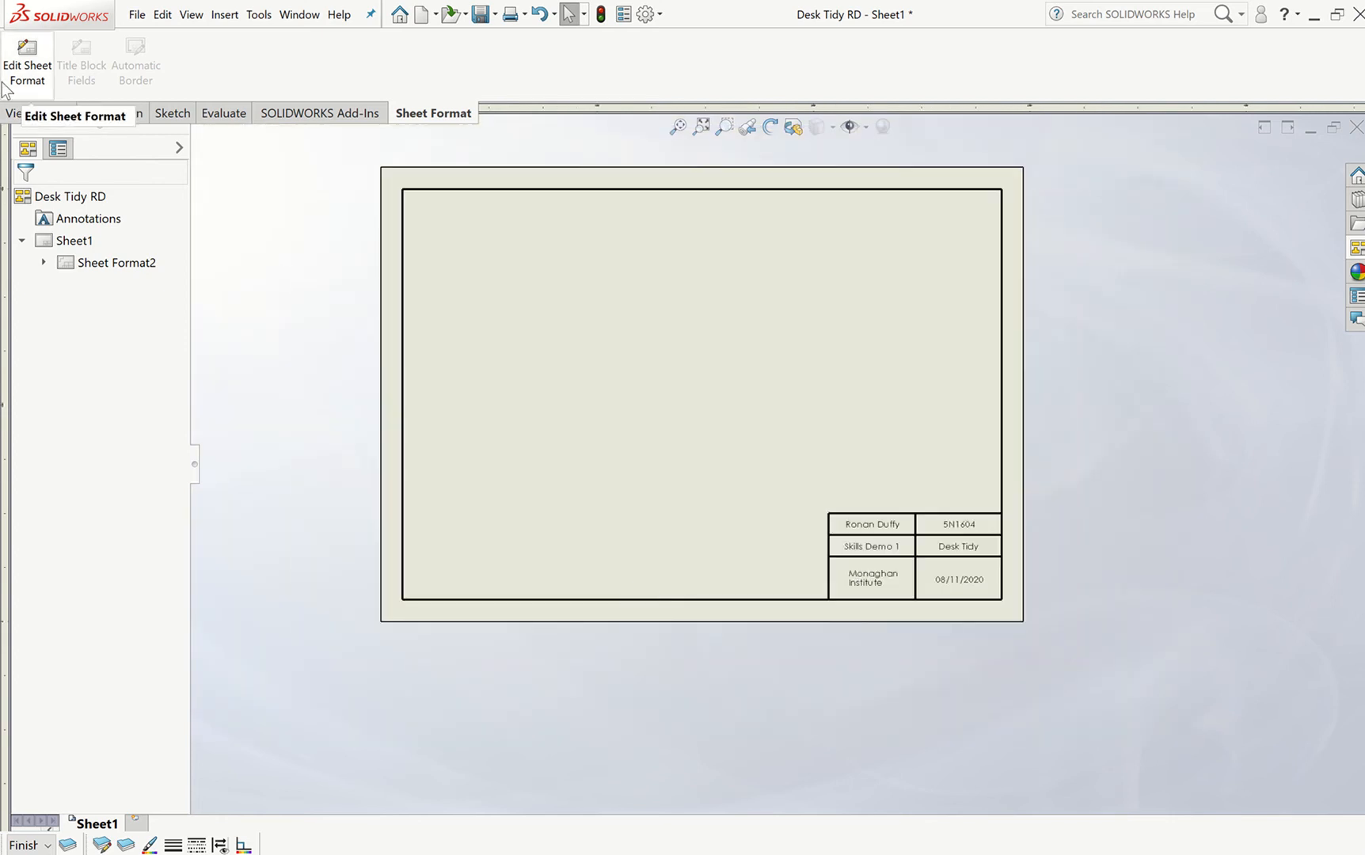
pyautogui.click(48, 113)
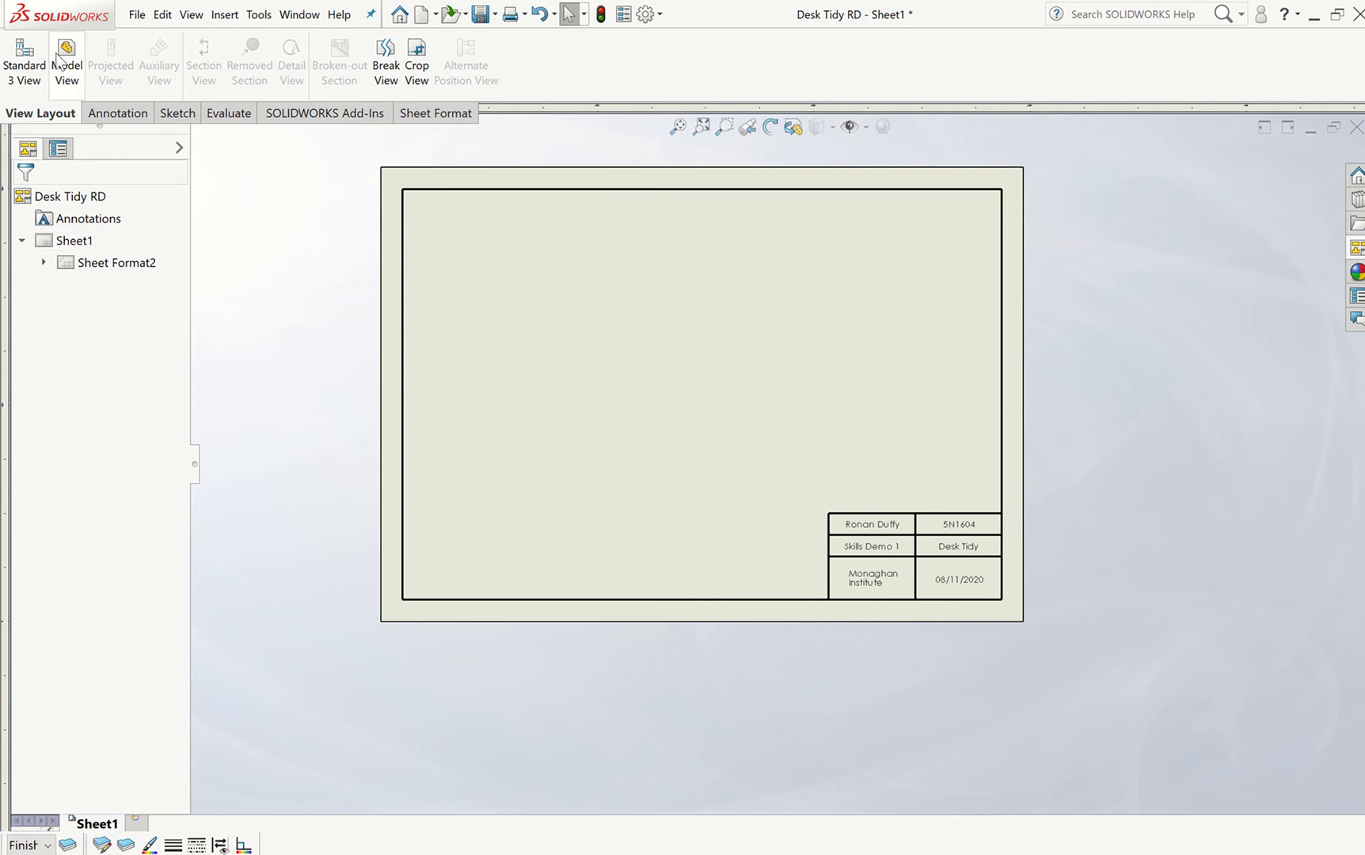
pyautogui.click(25, 63)
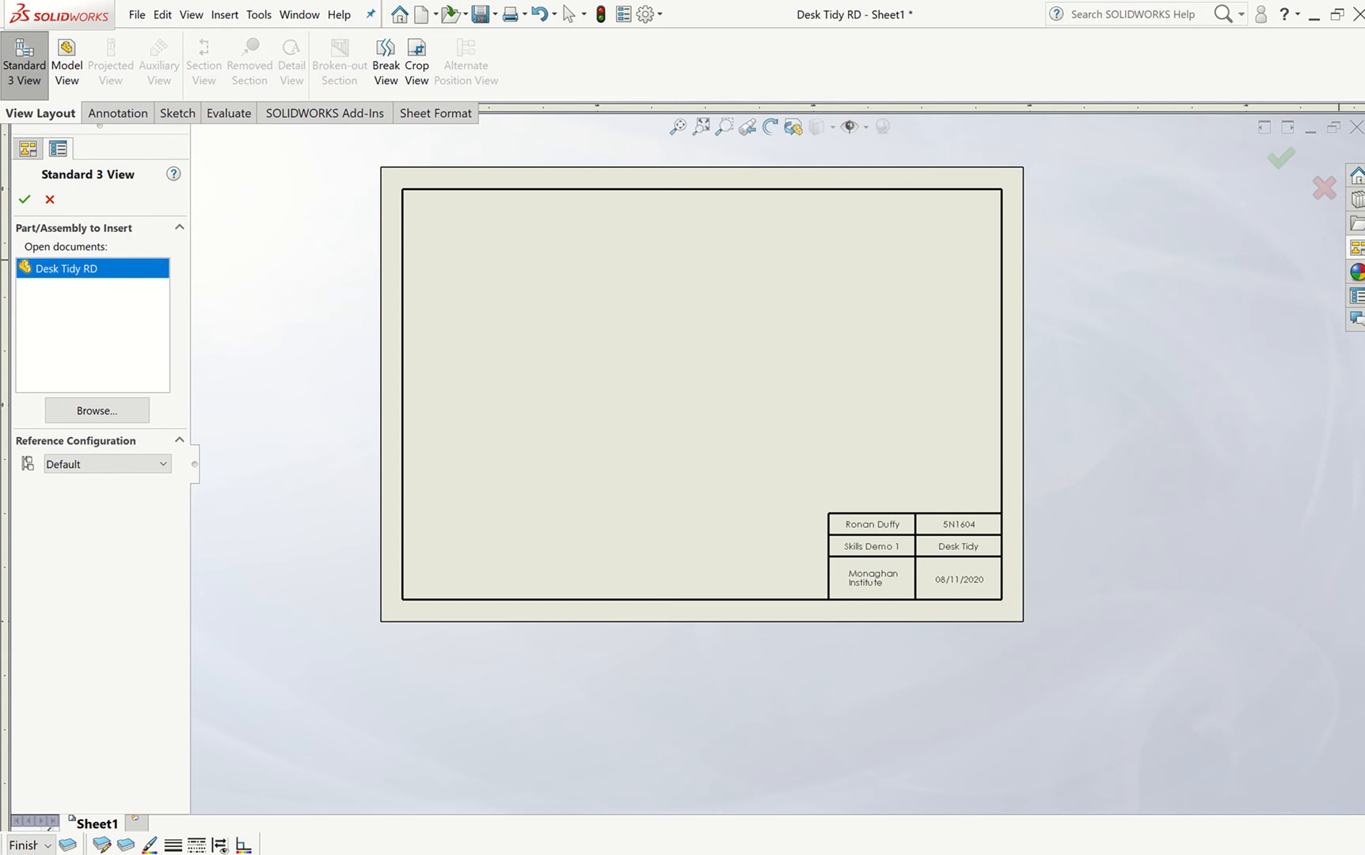
pyautogui.click(1356, 250)
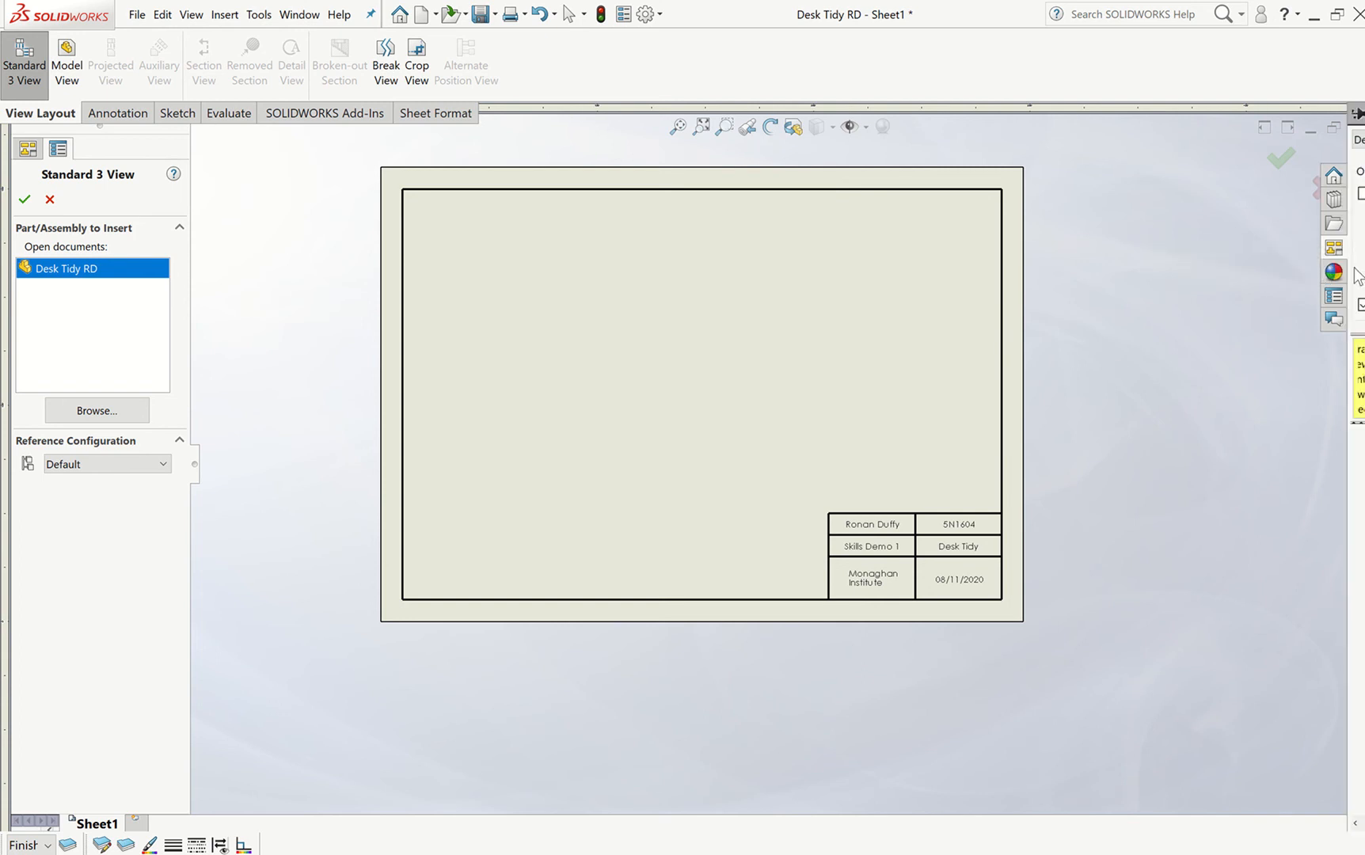
pyautogui.moveTo(1346, 340); pyautogui.dragTo(1052, 400)
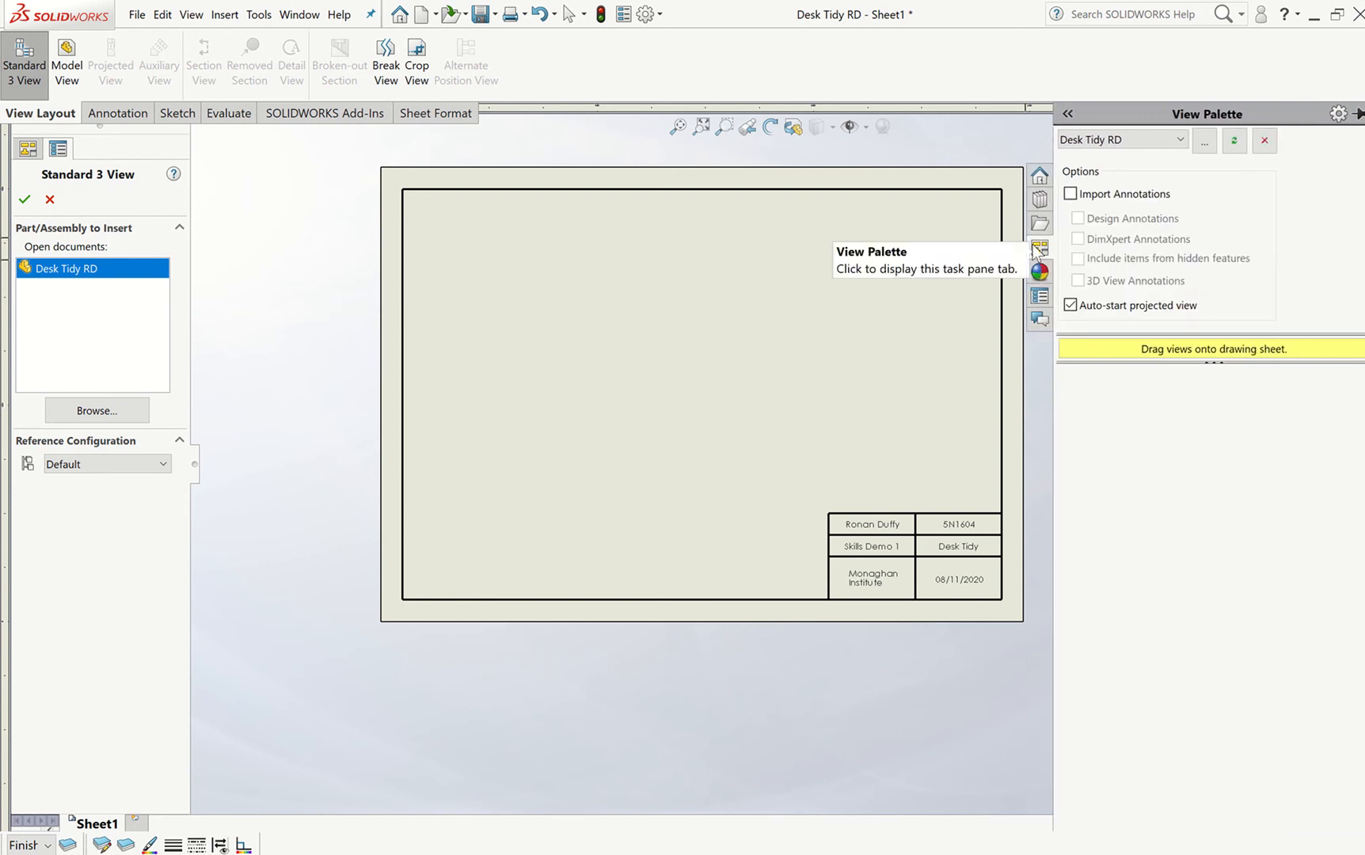
pyautogui.click(497, 324)
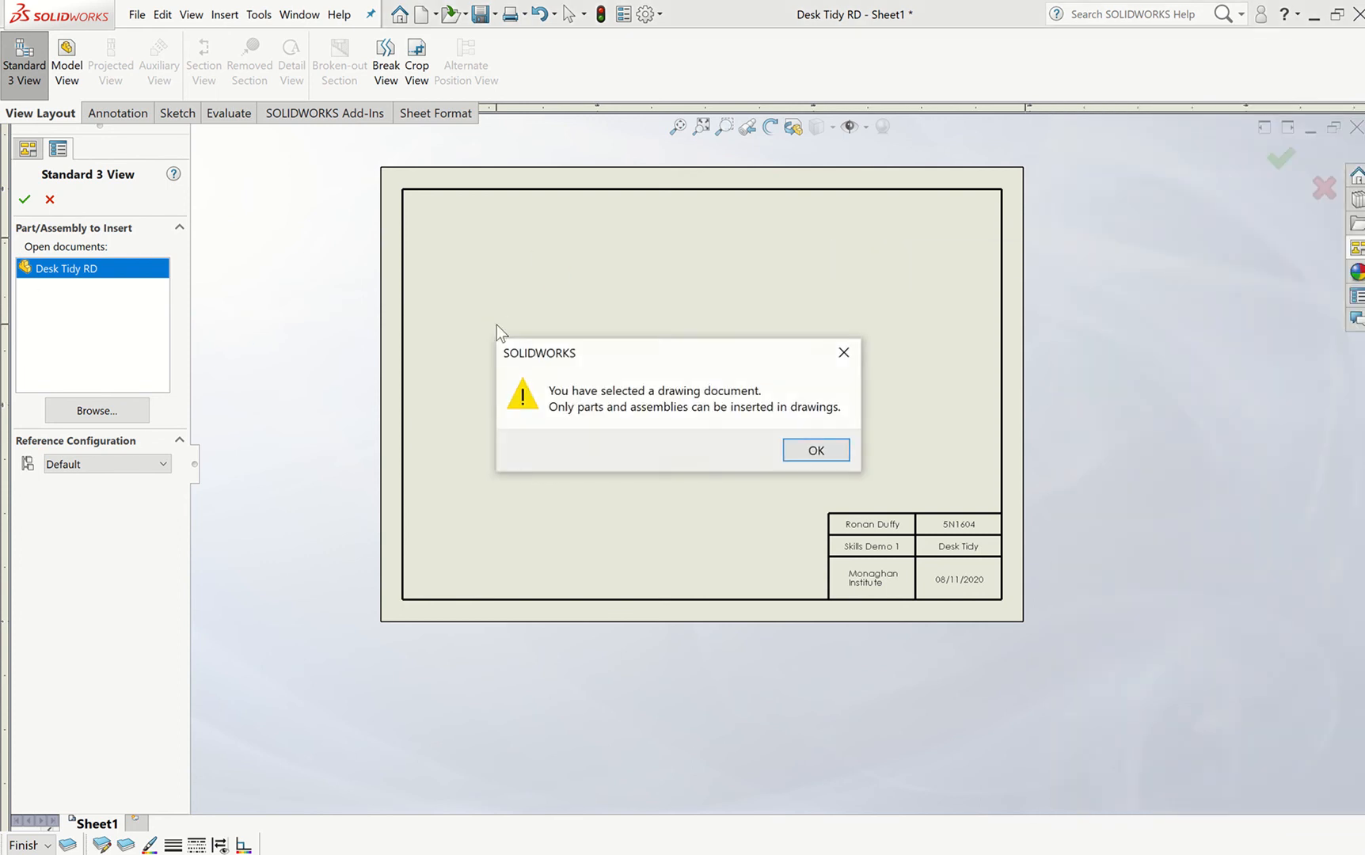
pyautogui.click(817, 450)
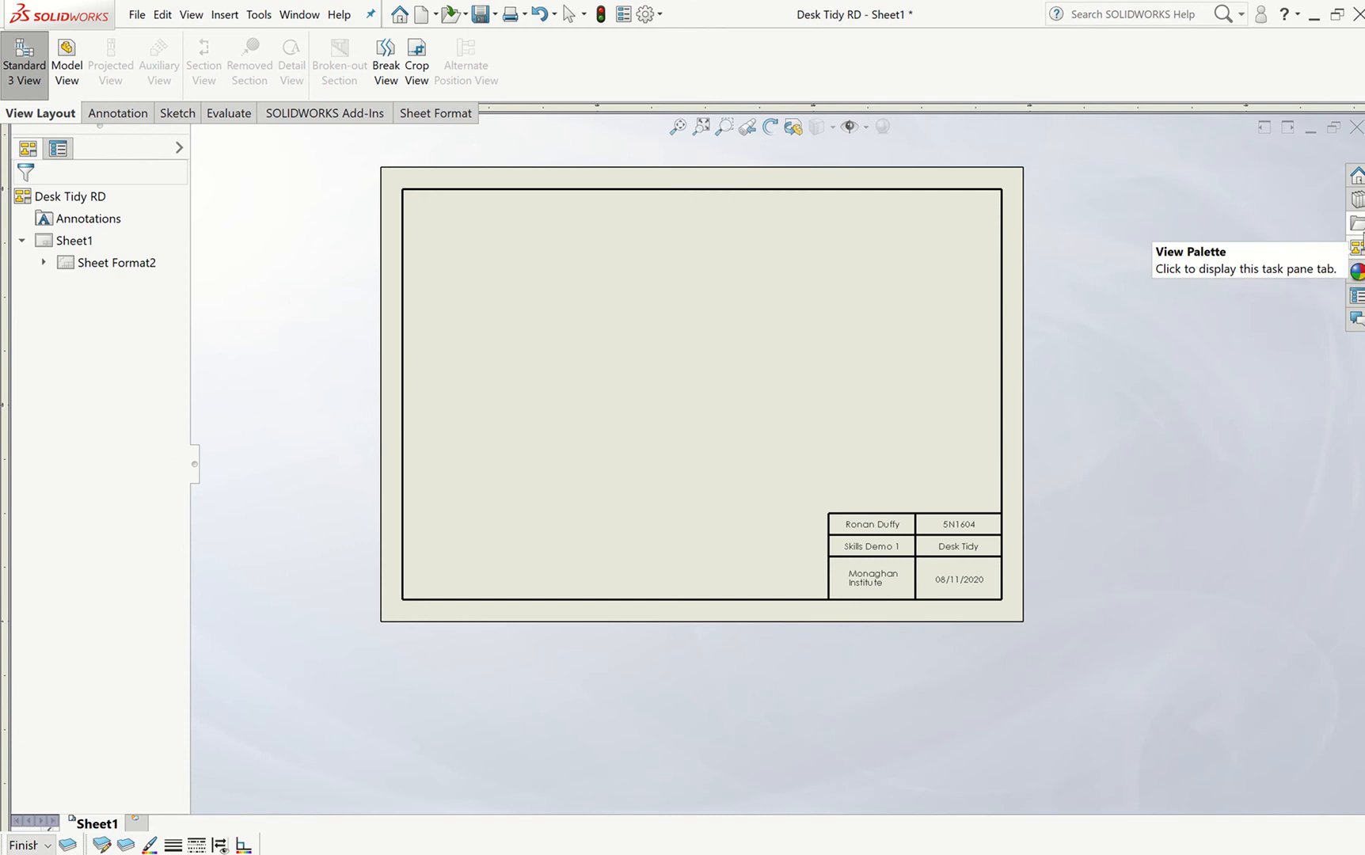
# - Place the part's Top view in the sheet's upper-left area, with a projected view directly above it and another projected to that view's right
pyautogui.click(1356, 248)
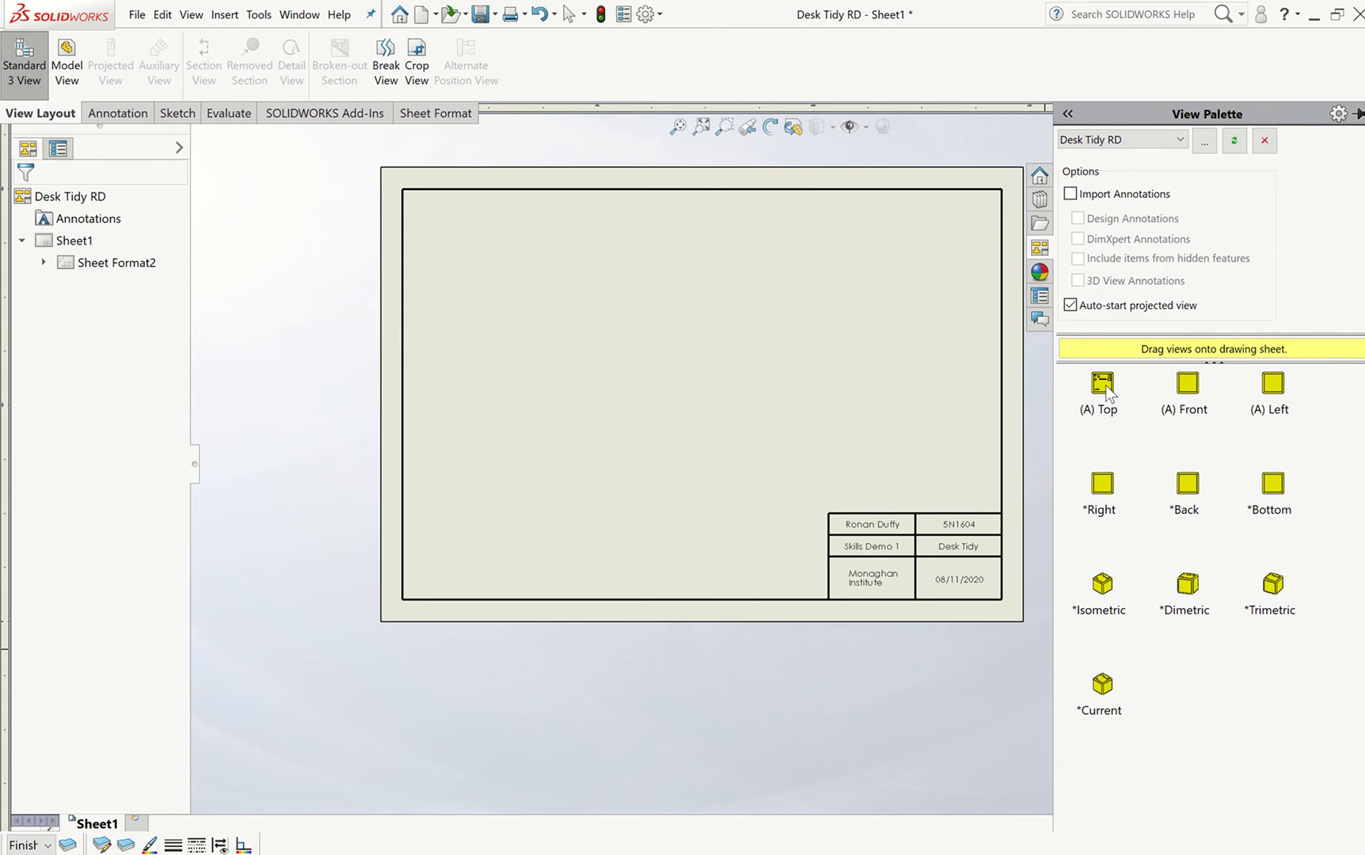
pyautogui.moveTo(1106, 387)
pyautogui.mouseDown()
pyautogui.moveTo(898, 400)
pyautogui.moveTo(480, 311)
pyautogui.moveTo(533, 308)
pyautogui.mouseUp()
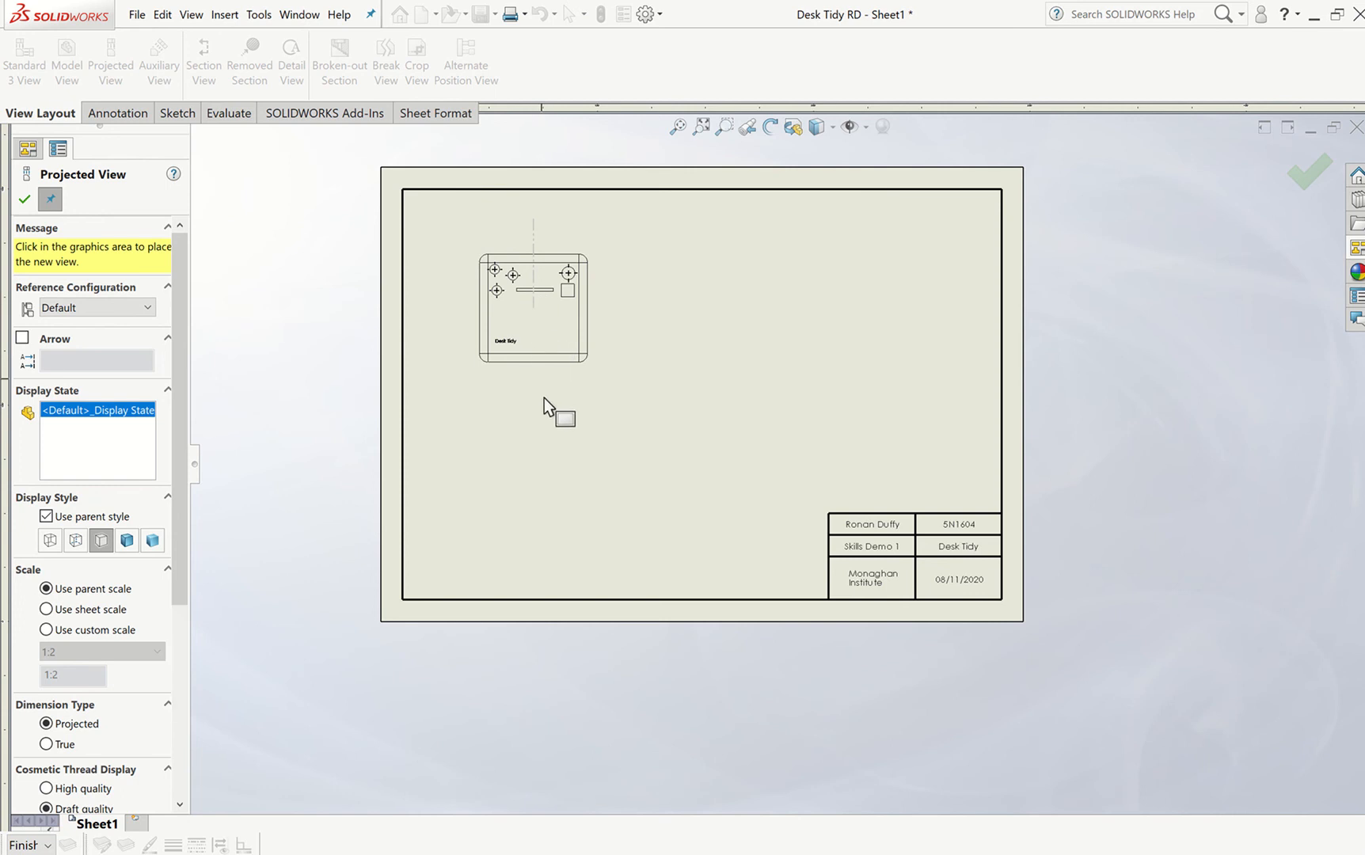
pyautogui.click(541, 433)
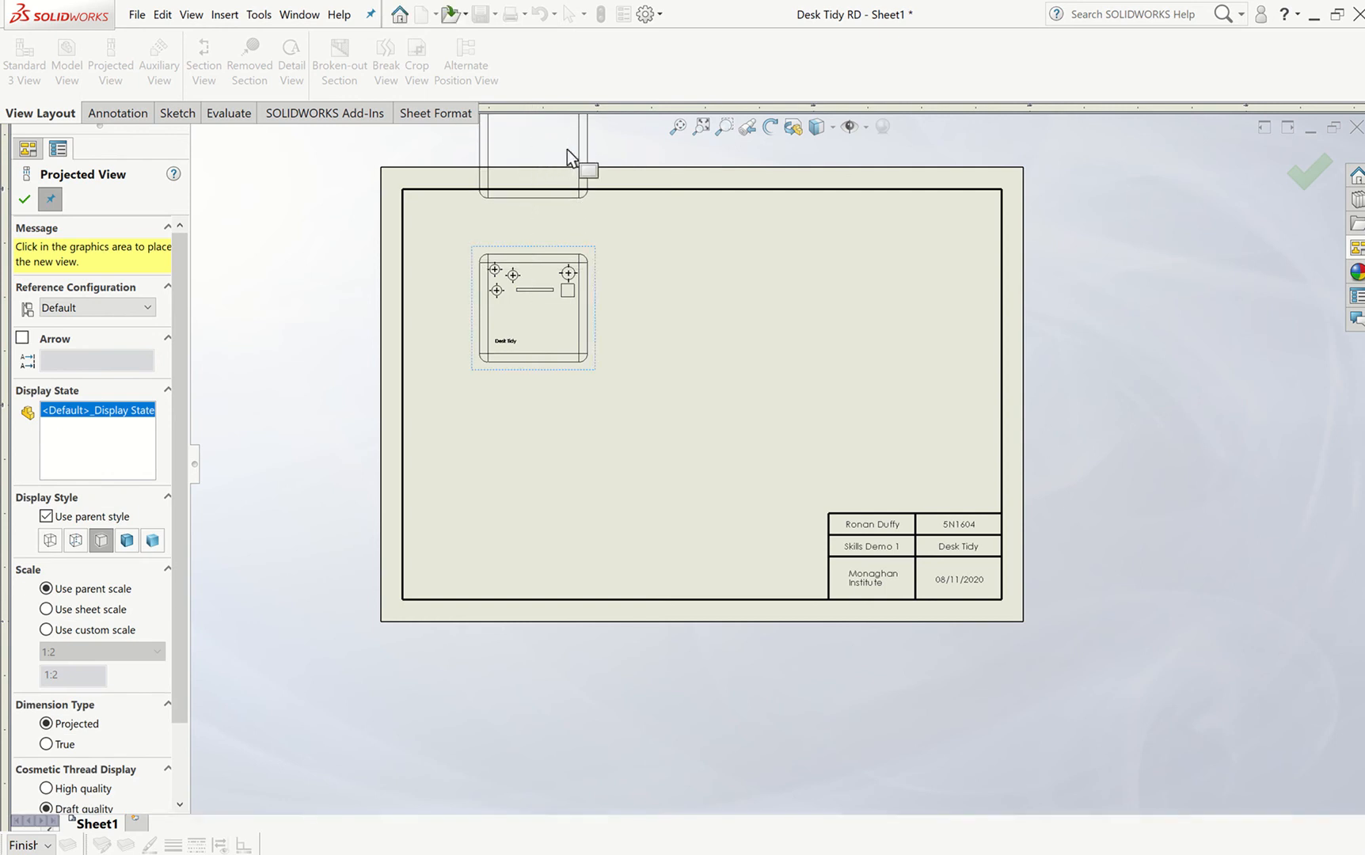
pyautogui.scroll(2, 551, 238)
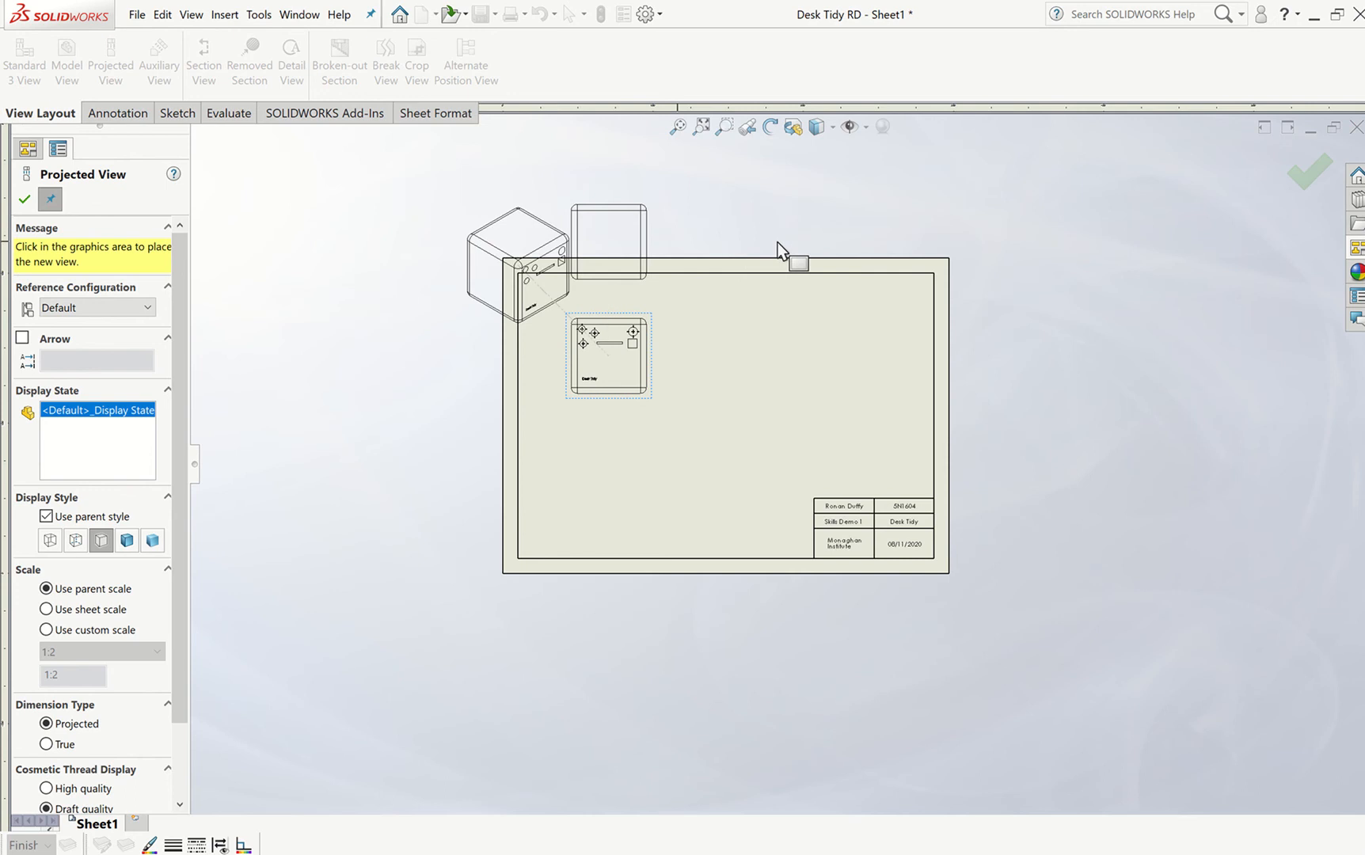
pyautogui.scroll(-3, 630, 251)
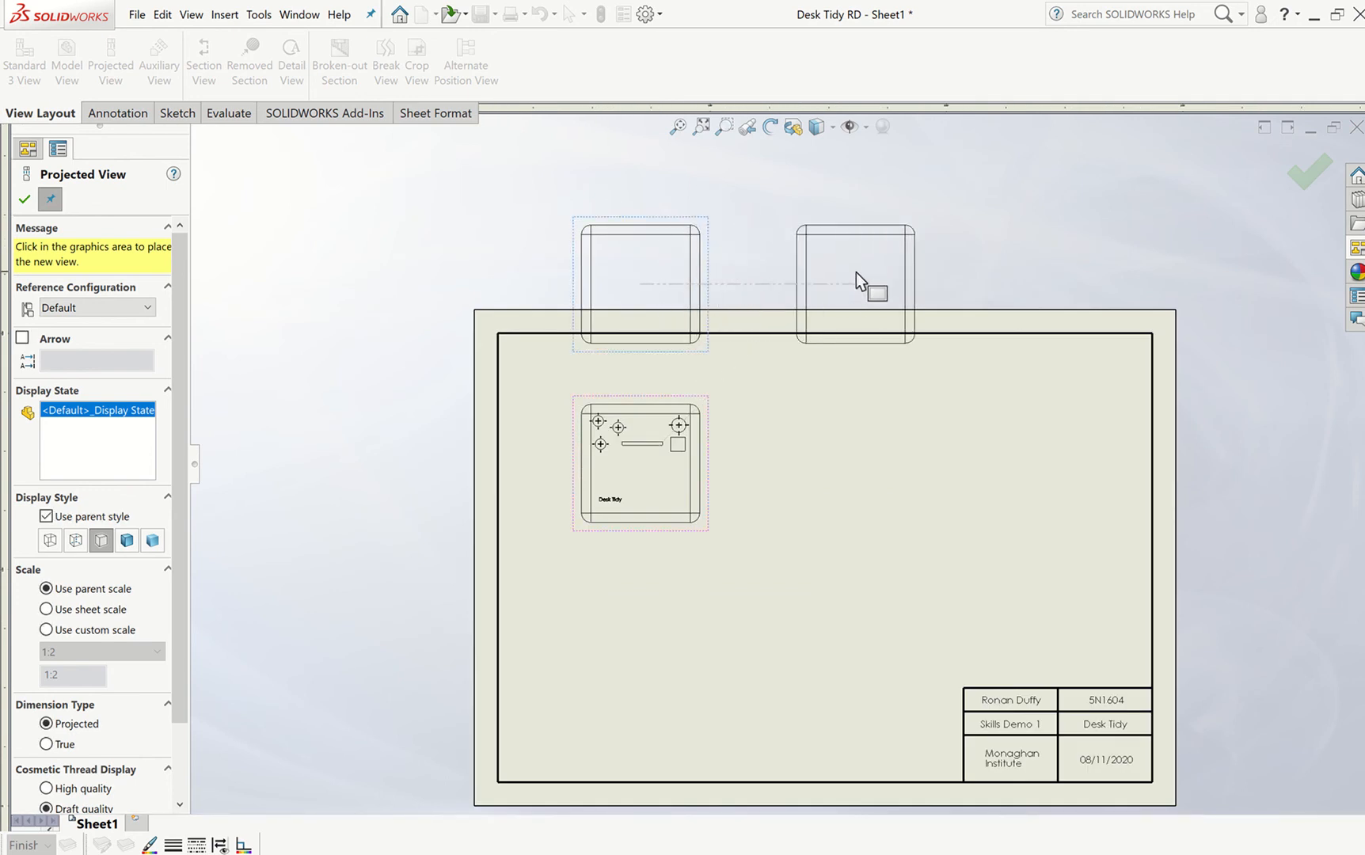
pyautogui.click(851, 284)
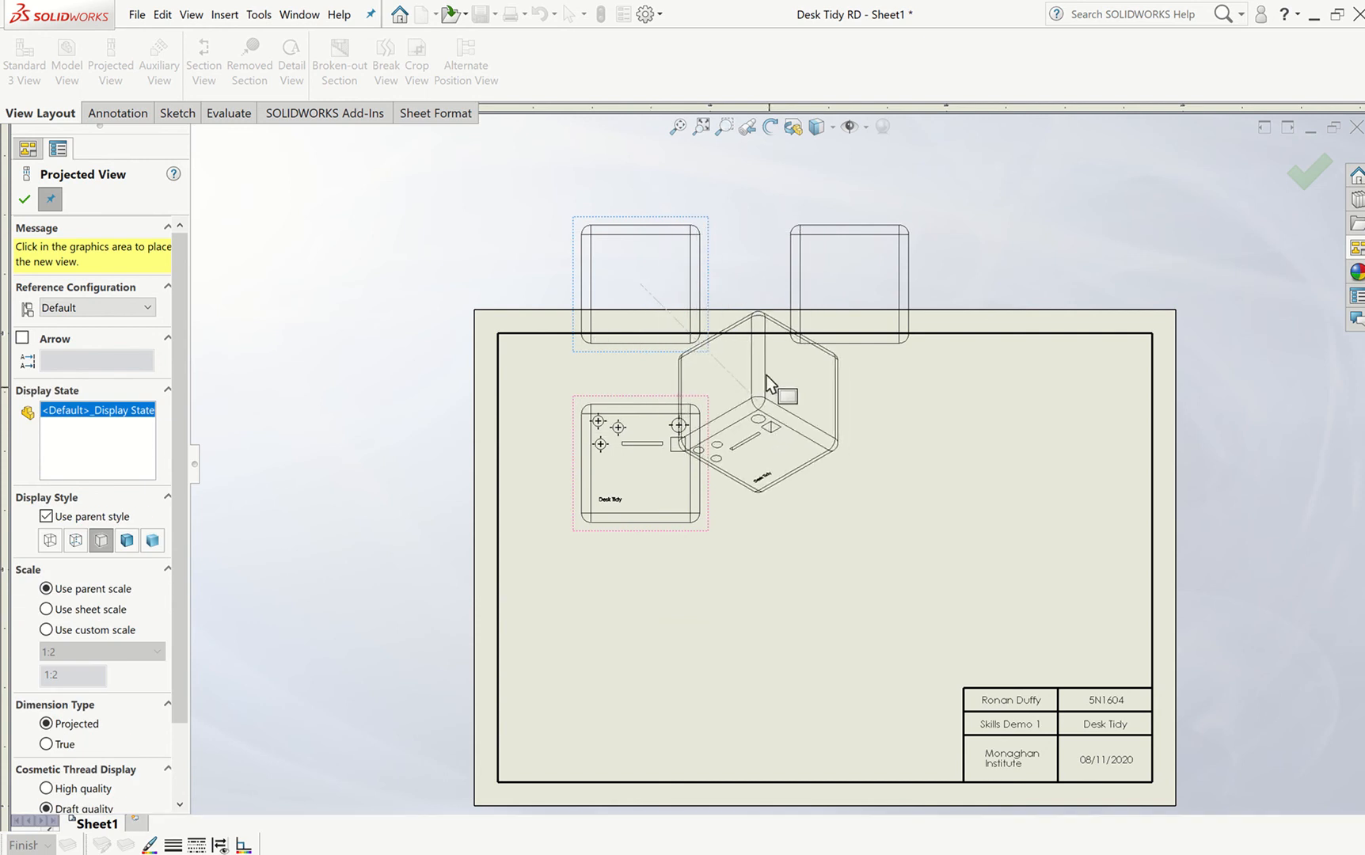
pyautogui.press('Escape')
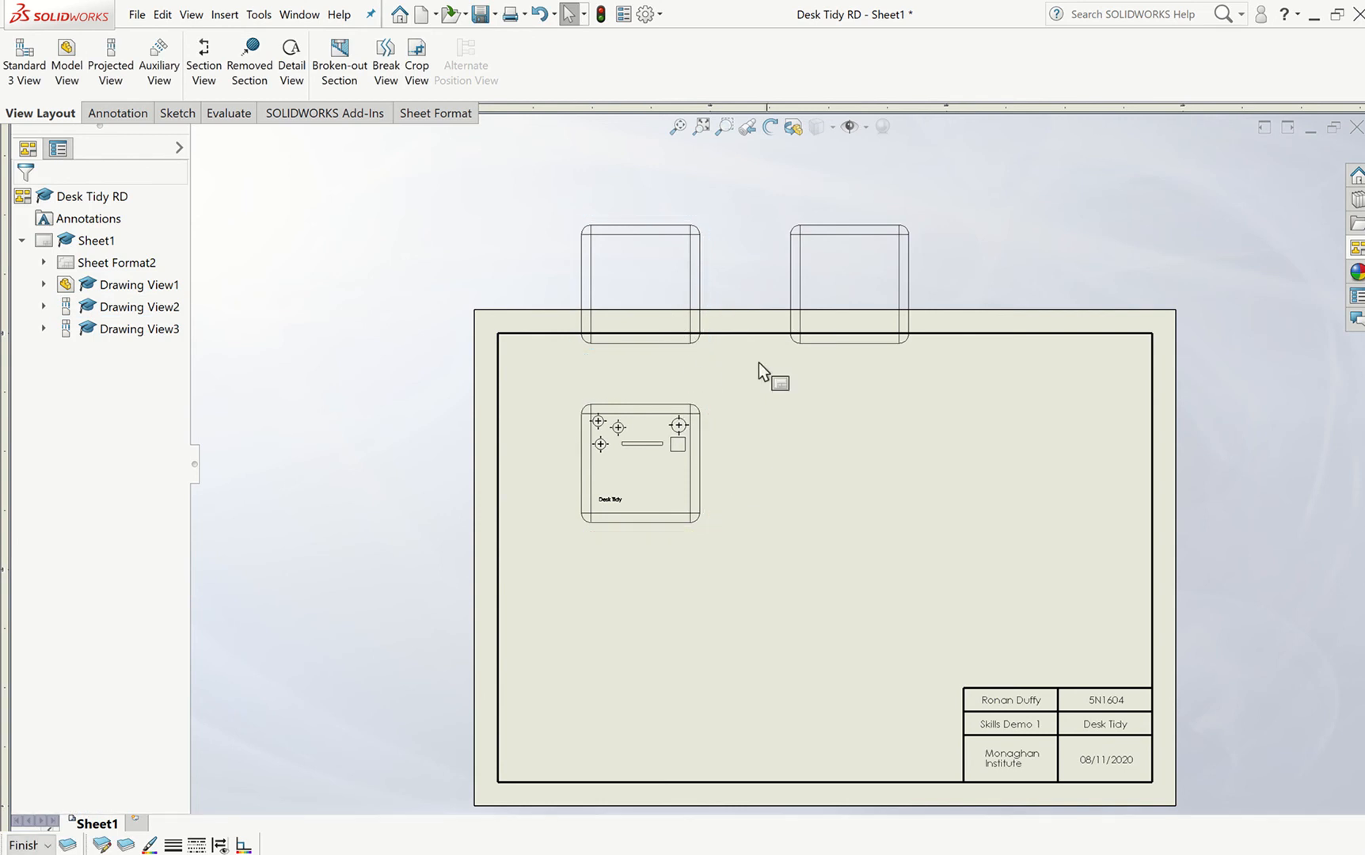
# - Move the top view down to the sheet's lower-left area and both projected views down inside the border above it
pyautogui.moveTo(654, 538)
pyautogui.mouseDown()
pyautogui.moveTo(652, 679)
pyautogui.moveTo(632, 738)
pyautogui.moveTo(617, 733)
pyautogui.mouseUp()
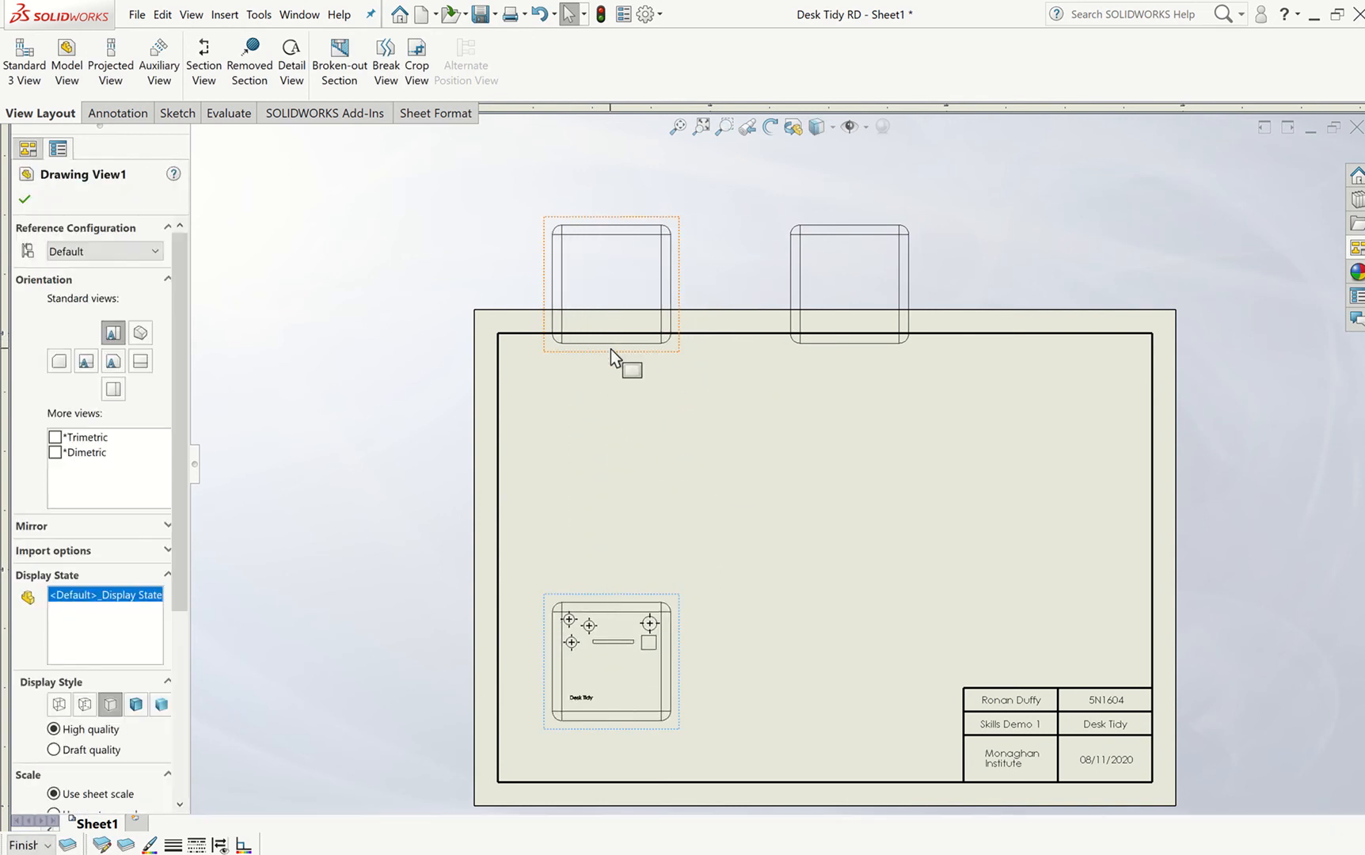
pyautogui.moveTo(612, 357)
pyautogui.mouseDown()
pyautogui.moveTo(616, 542)
pyautogui.moveTo(631, 562)
pyautogui.mouseUp()
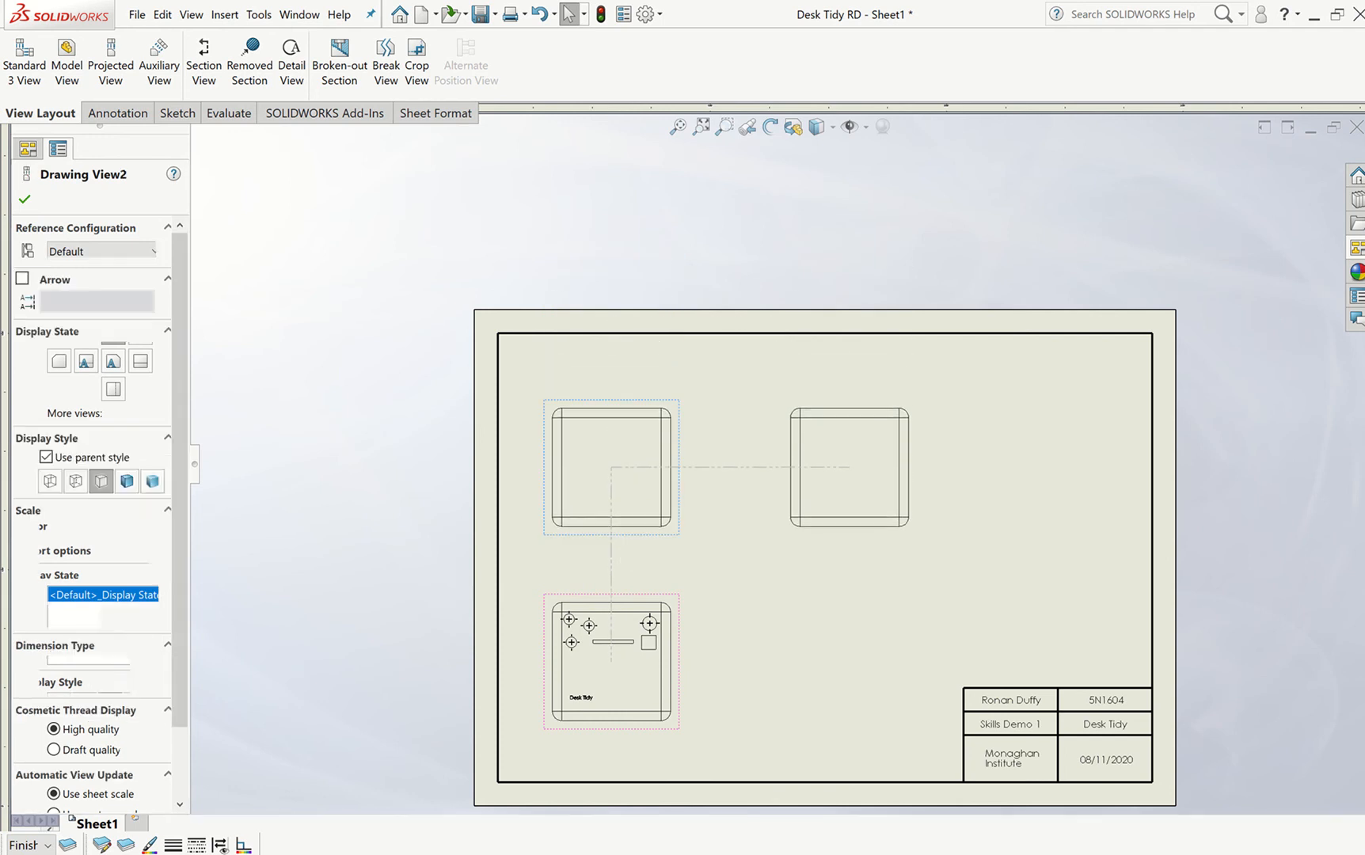
pyautogui.moveTo(782, 521)
pyautogui.mouseDown()
pyautogui.moveTo(759, 501)
pyautogui.moveTo(780, 500)
pyautogui.mouseUp()
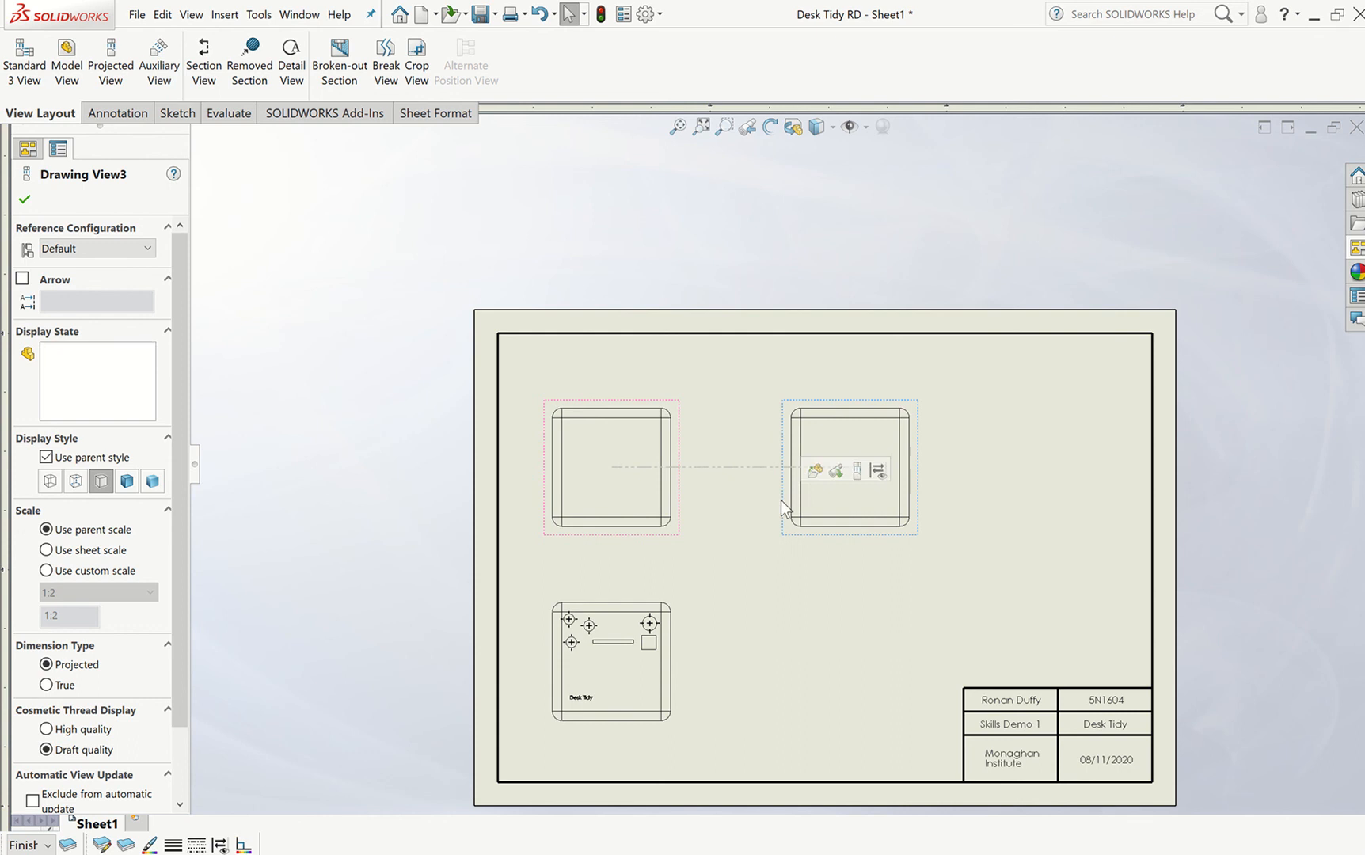
pyautogui.click(686, 497)
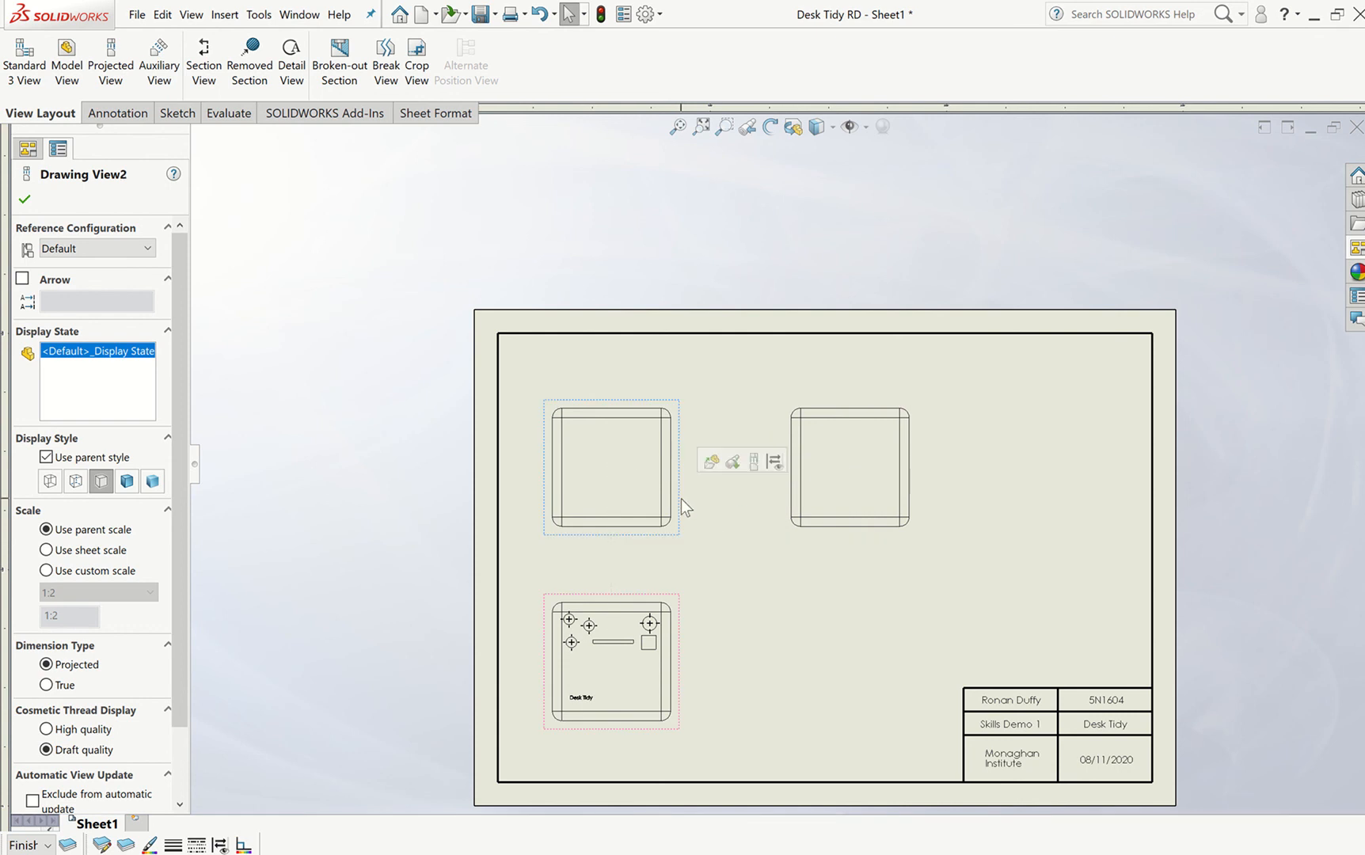
pyautogui.moveTo(680, 499)
pyautogui.mouseDown()
pyautogui.moveTo(694, 498)
pyautogui.moveTo(690, 524)
pyautogui.mouseUp()
pyautogui.click(707, 552)
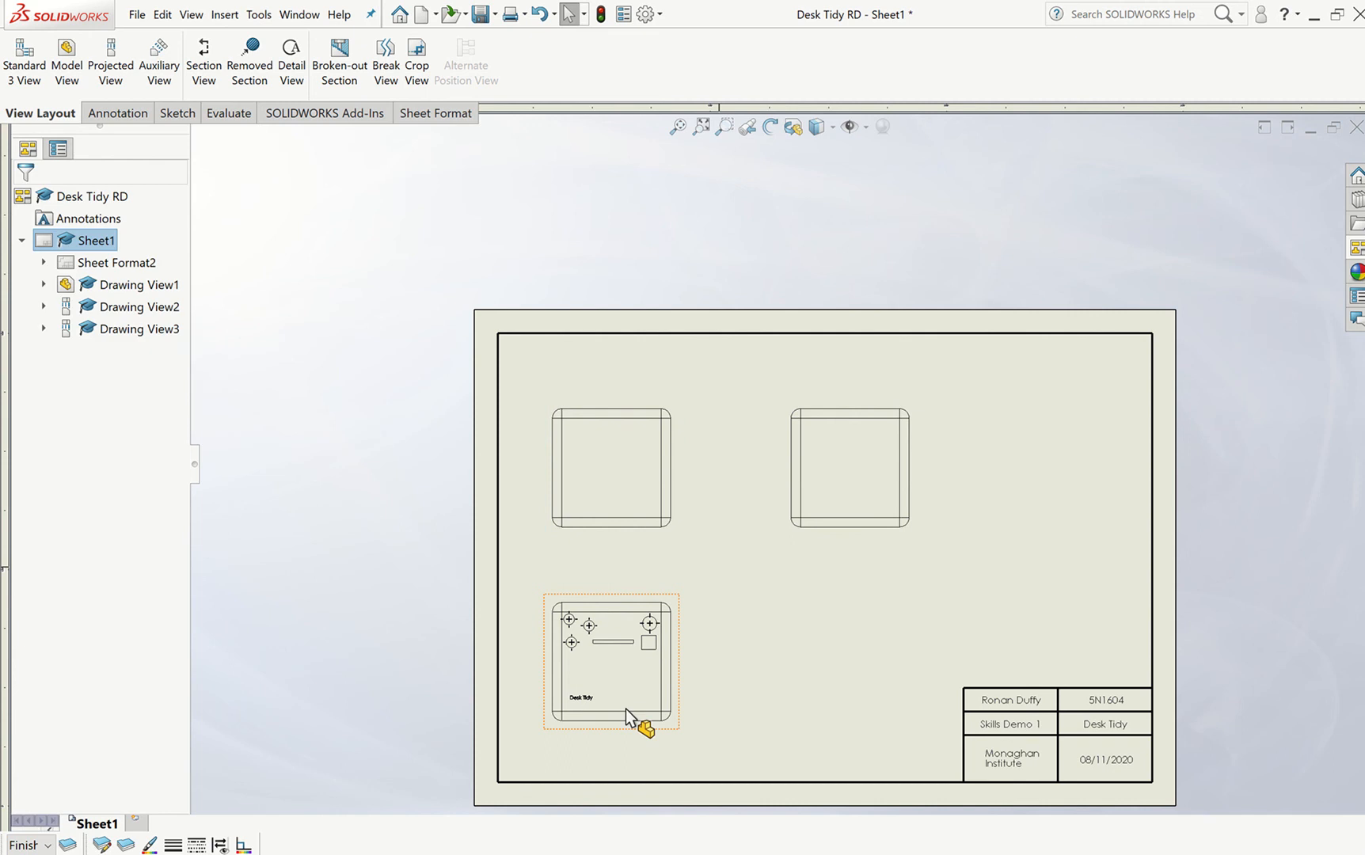
# - Nudge the top view slightly up and the right-hand projected view slightly left to tighten the spacing between views
pyautogui.moveTo(601, 735); pyautogui.dragTo(602, 740)
pyautogui.moveTo(602, 720); pyautogui.dragTo(602, 719)
pyautogui.click(762, 634)
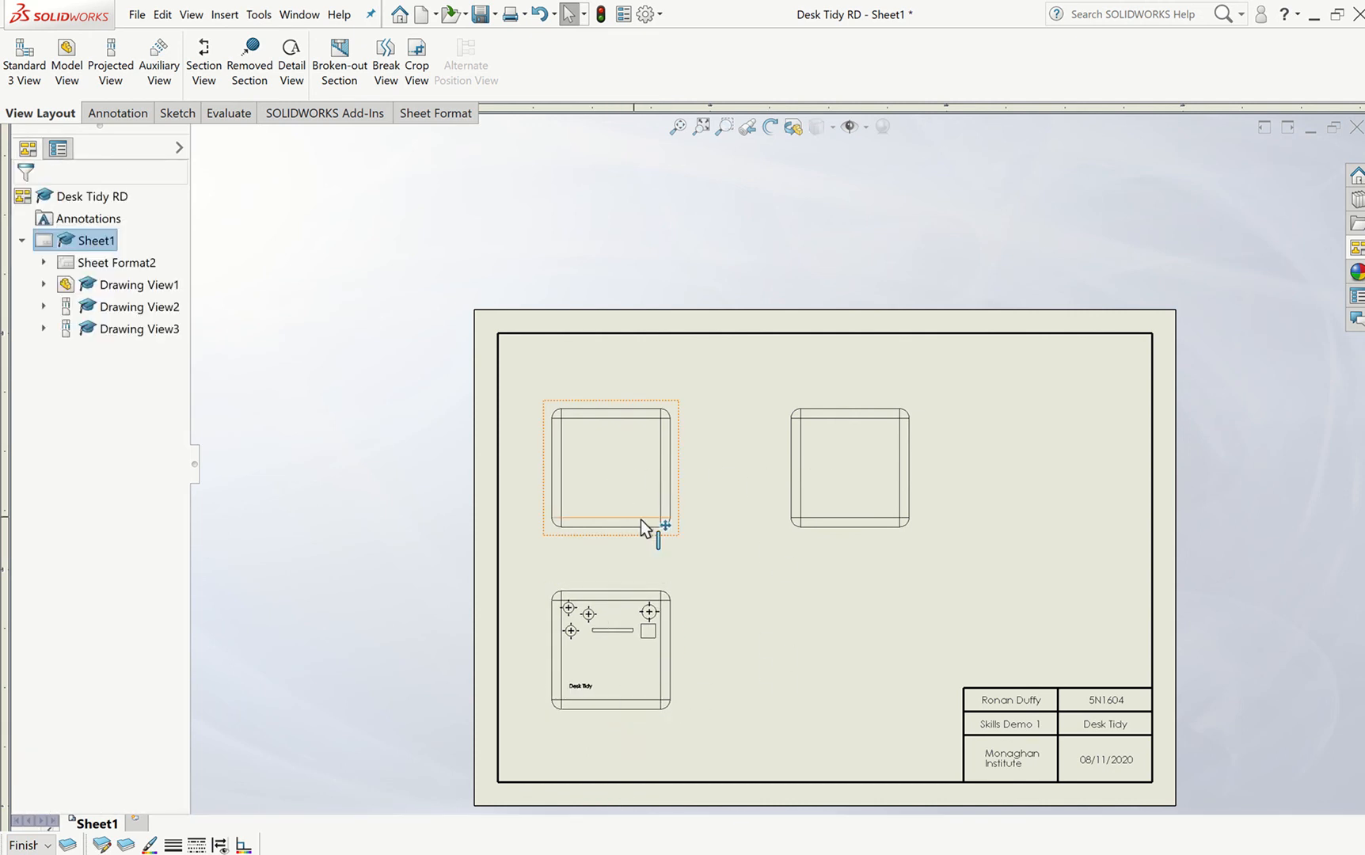
pyautogui.scroll(-4, 760, 626)
pyautogui.scroll(2, 868, 445)
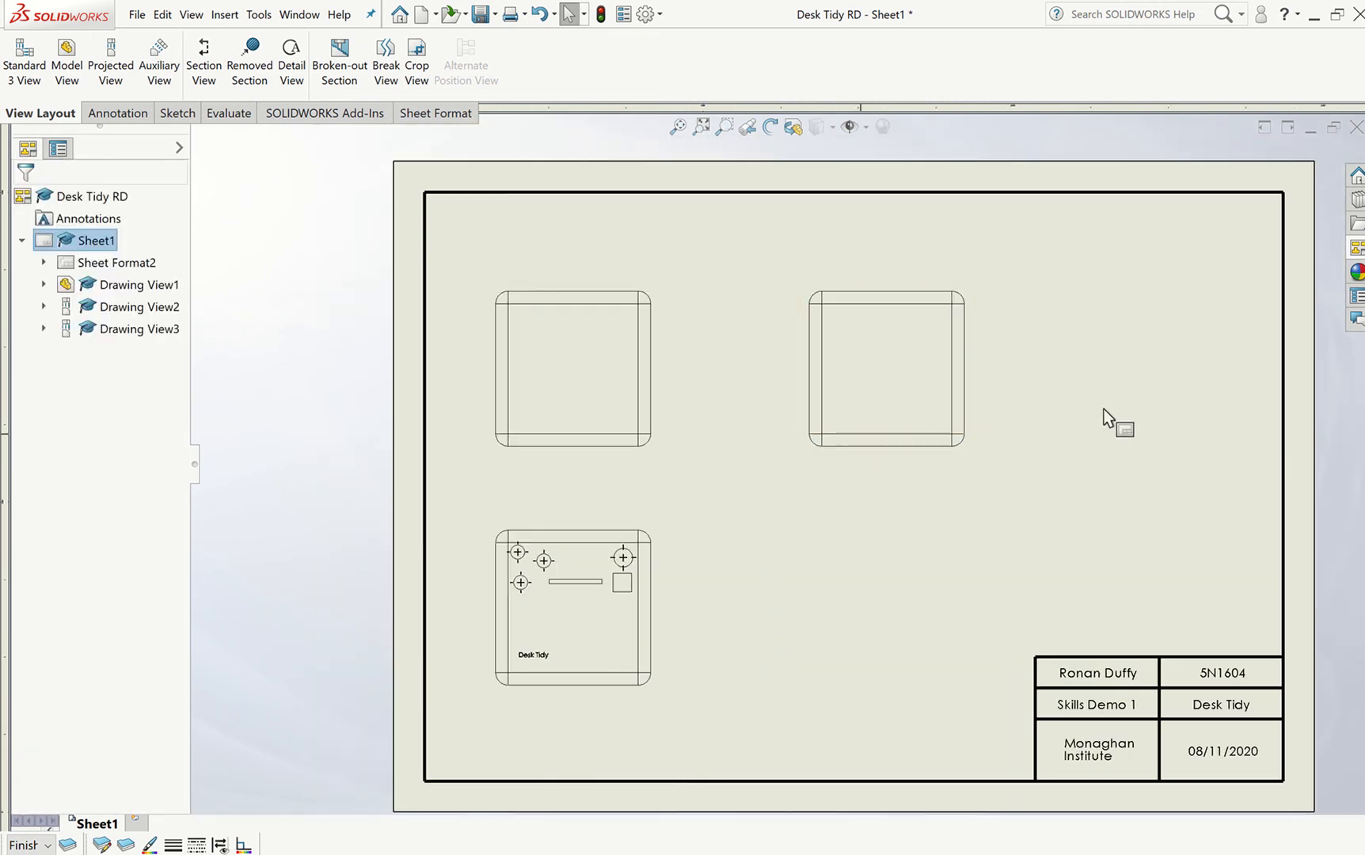
pyautogui.moveTo(809, 406)
pyautogui.mouseDown()
pyautogui.moveTo(760, 398)
pyautogui.moveTo(791, 406)
pyautogui.mouseUp()
pyautogui.click(834, 557)
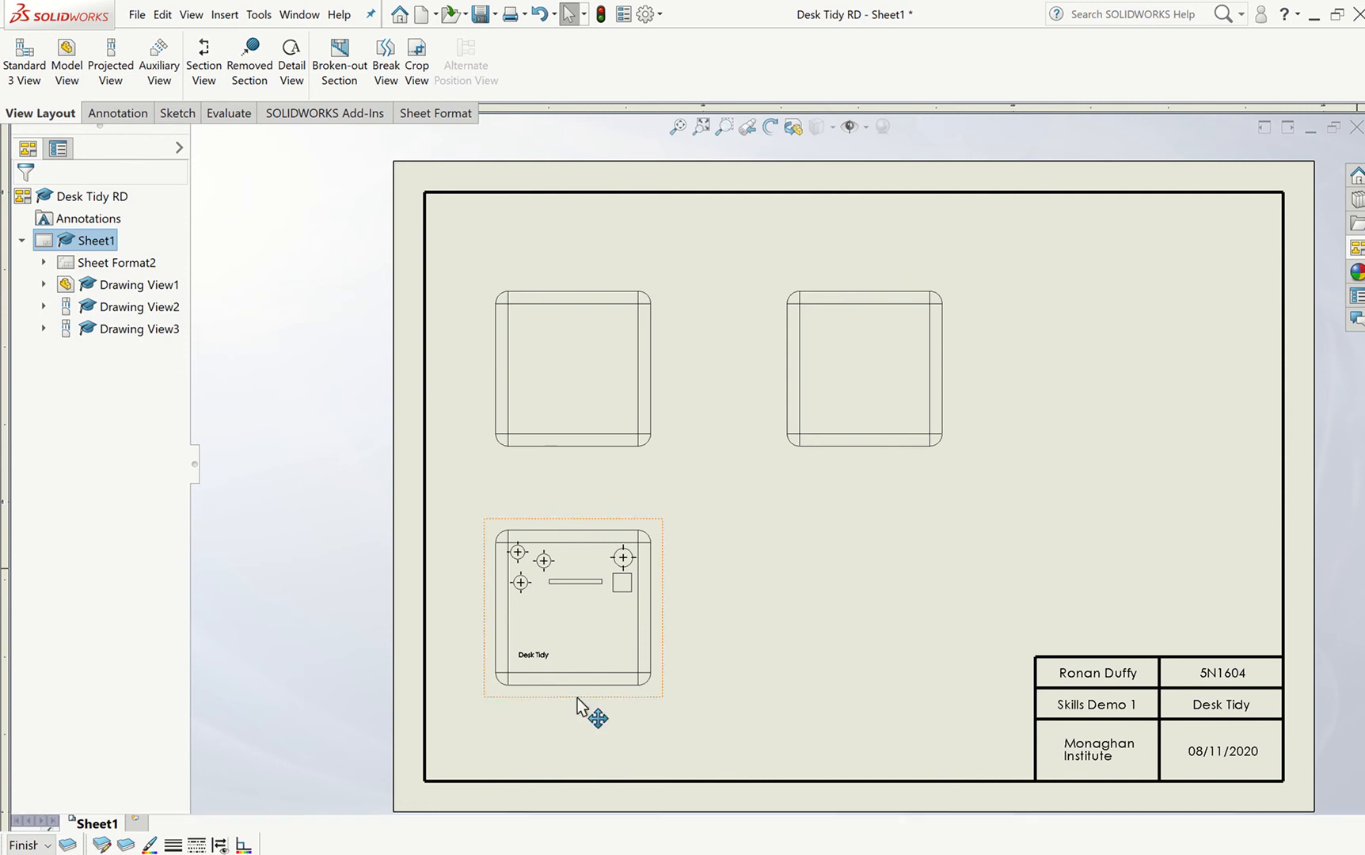
# - Place the part's Isometric view above the title block and display it shaded with edges
pyautogui.click(1354, 250)
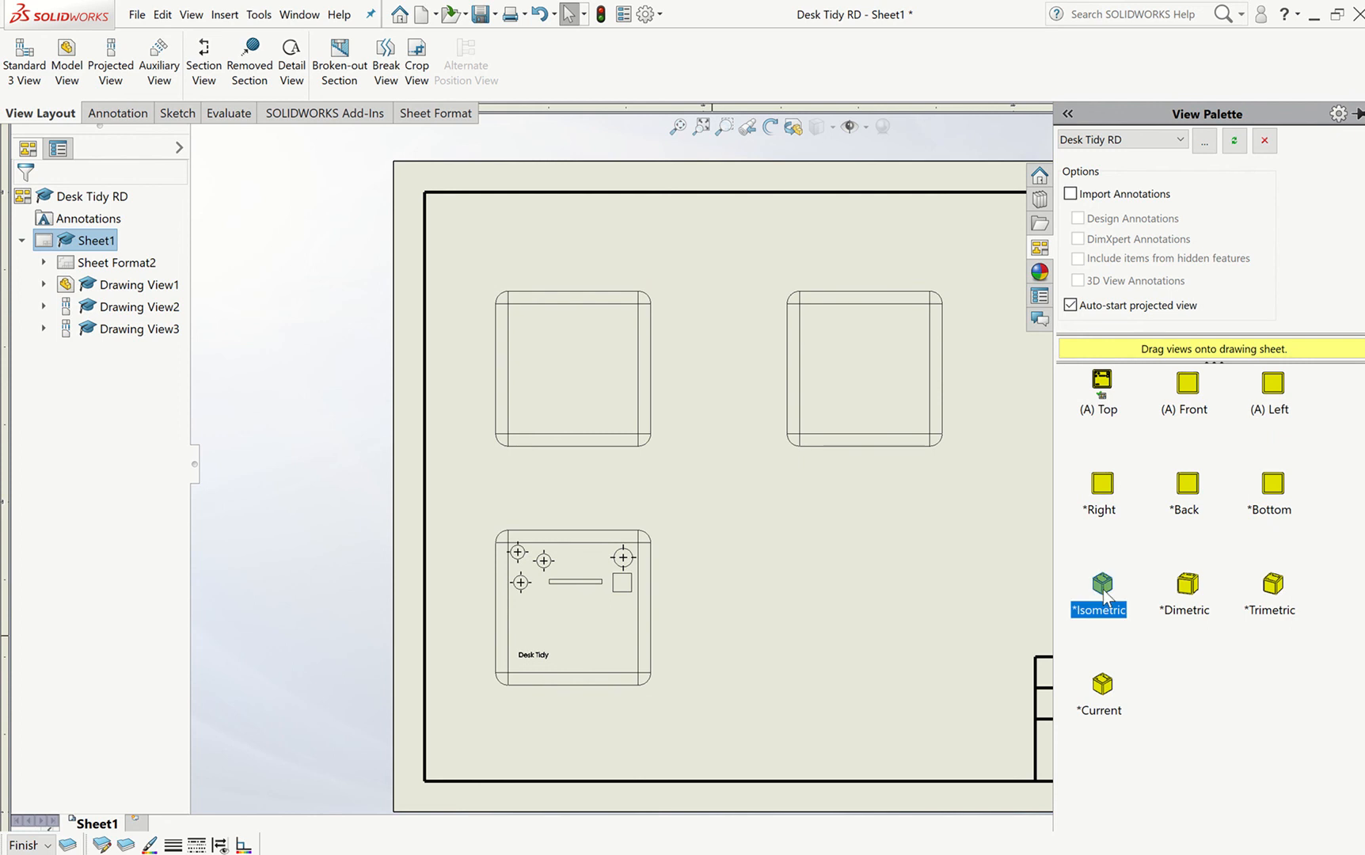
pyautogui.moveTo(1103, 590)
pyautogui.mouseDown()
pyautogui.moveTo(1129, 600)
pyautogui.moveTo(1021, 536)
pyautogui.moveTo(1051, 494)
pyautogui.moveTo(1141, 504)
pyautogui.mouseUp()
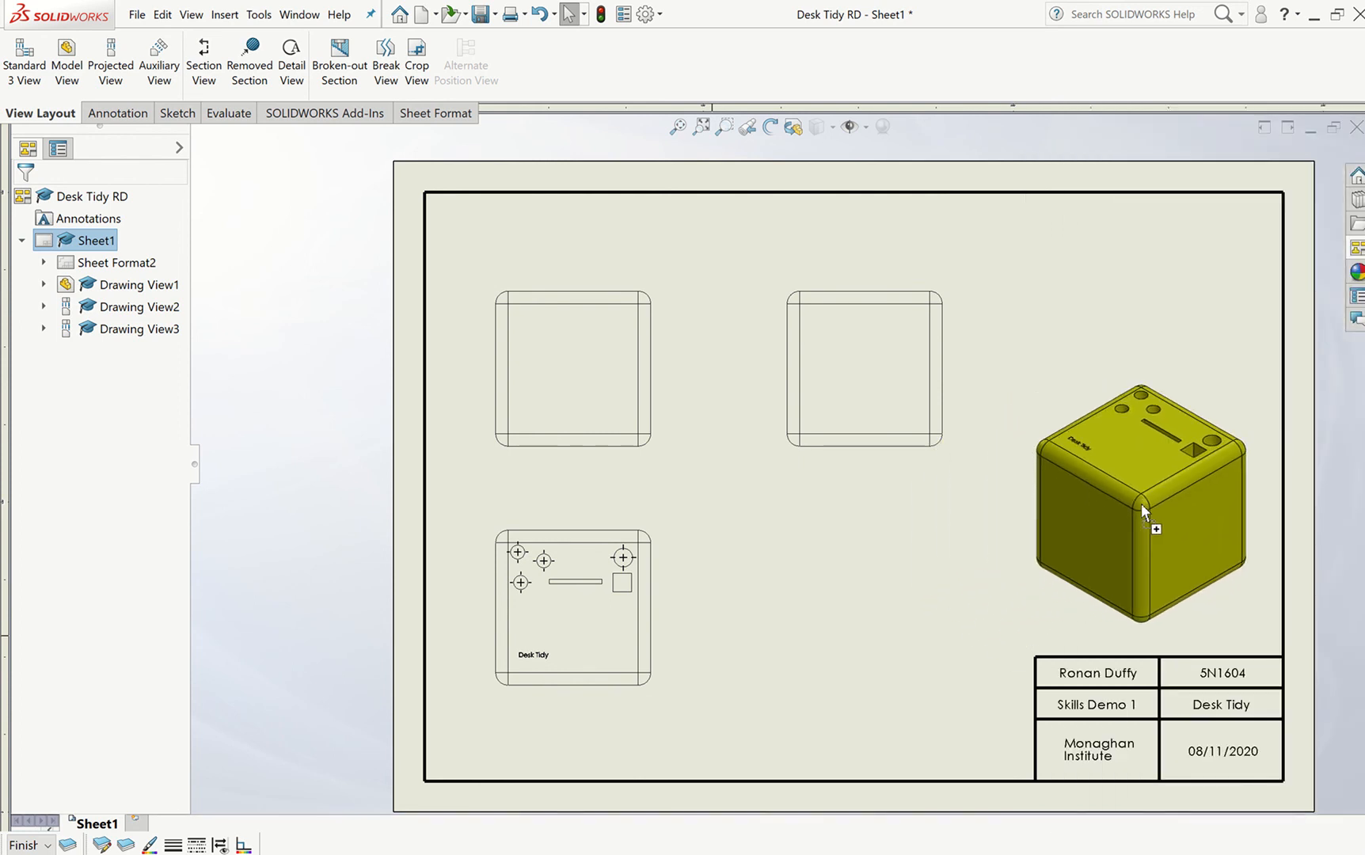
pyautogui.moveTo(1031, 607); pyautogui.dragTo(1031, 606)
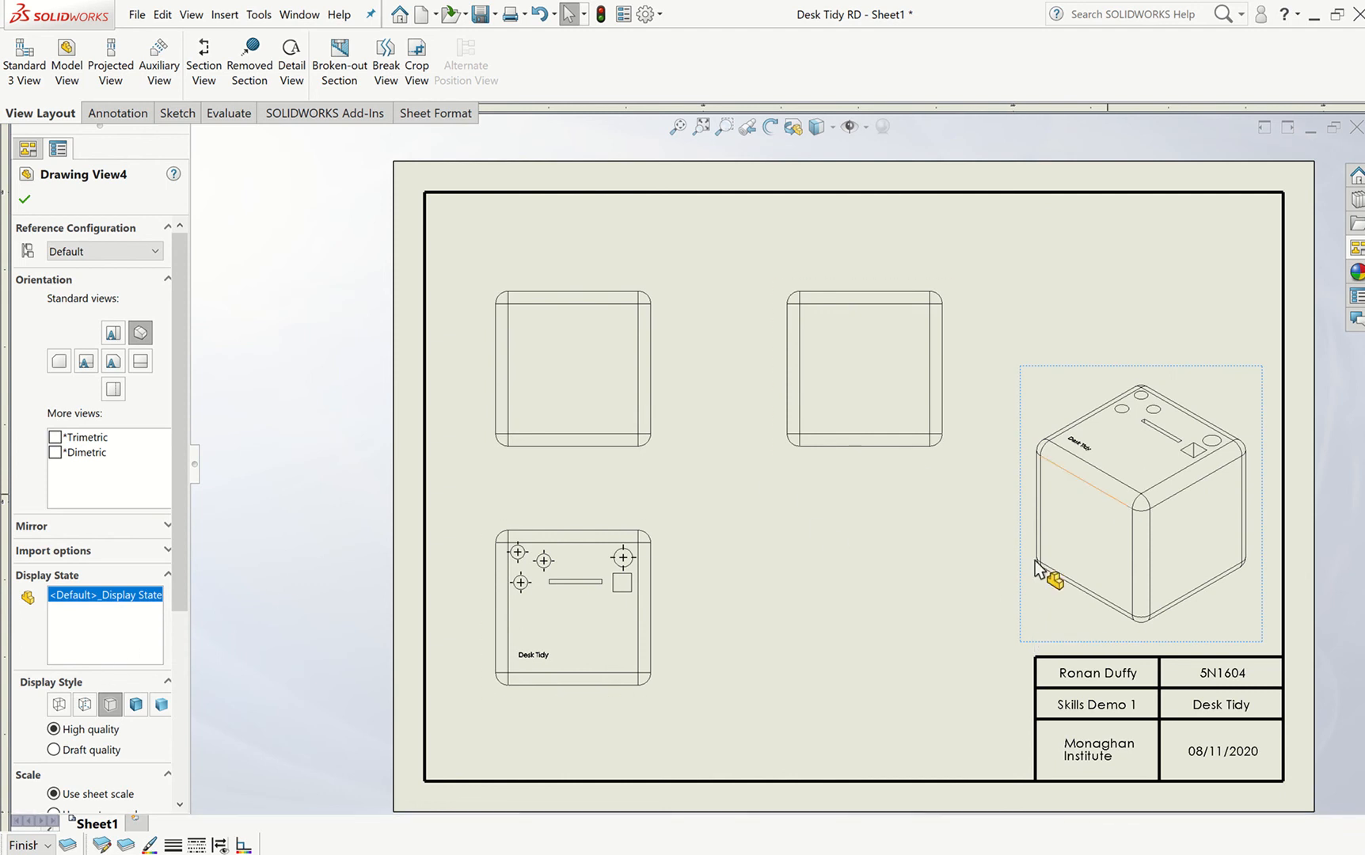
pyautogui.click(138, 711)
pyautogui.click(814, 578)
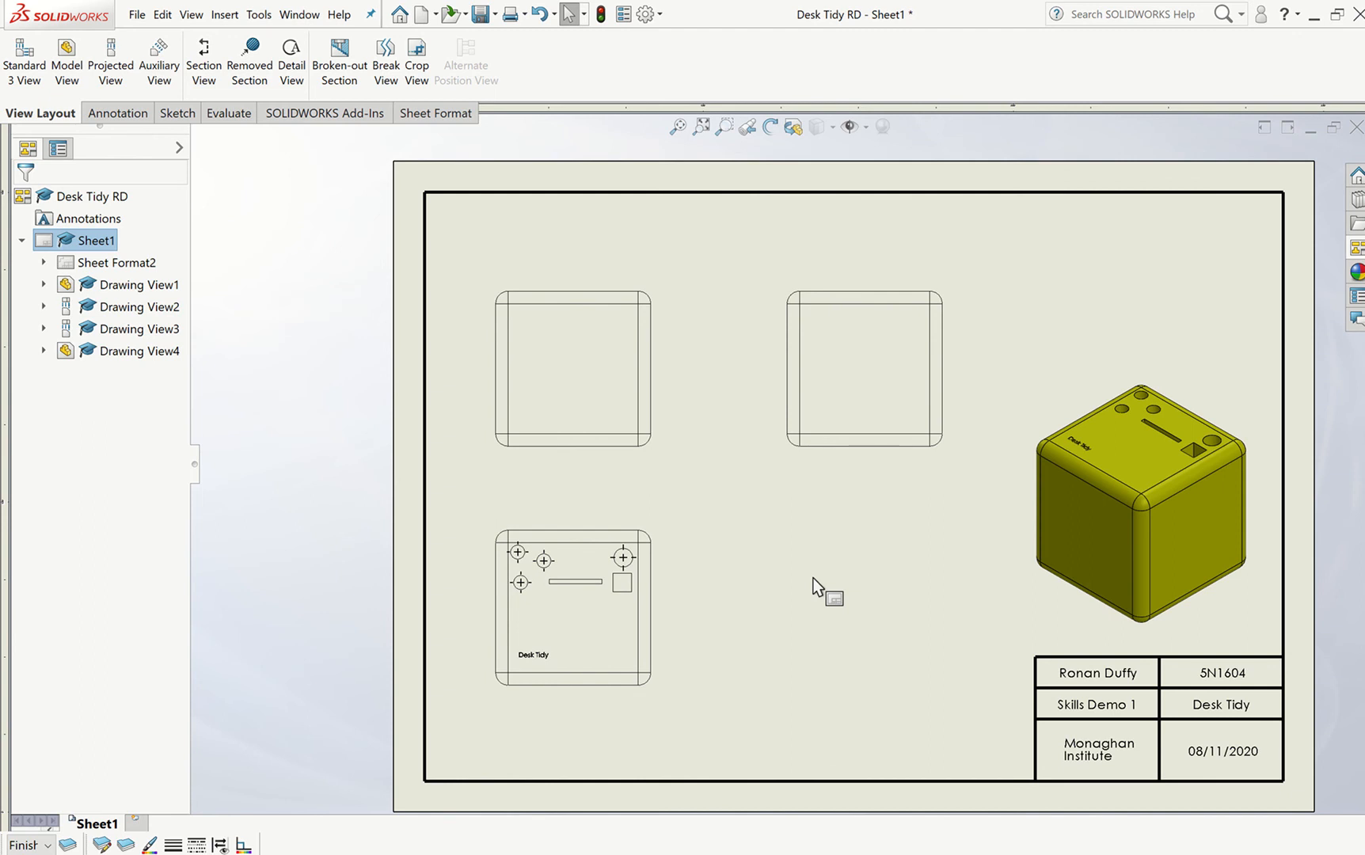
pyautogui.scroll(-3, 1283, 494)
pyautogui.scroll(-3, 1053, 435)
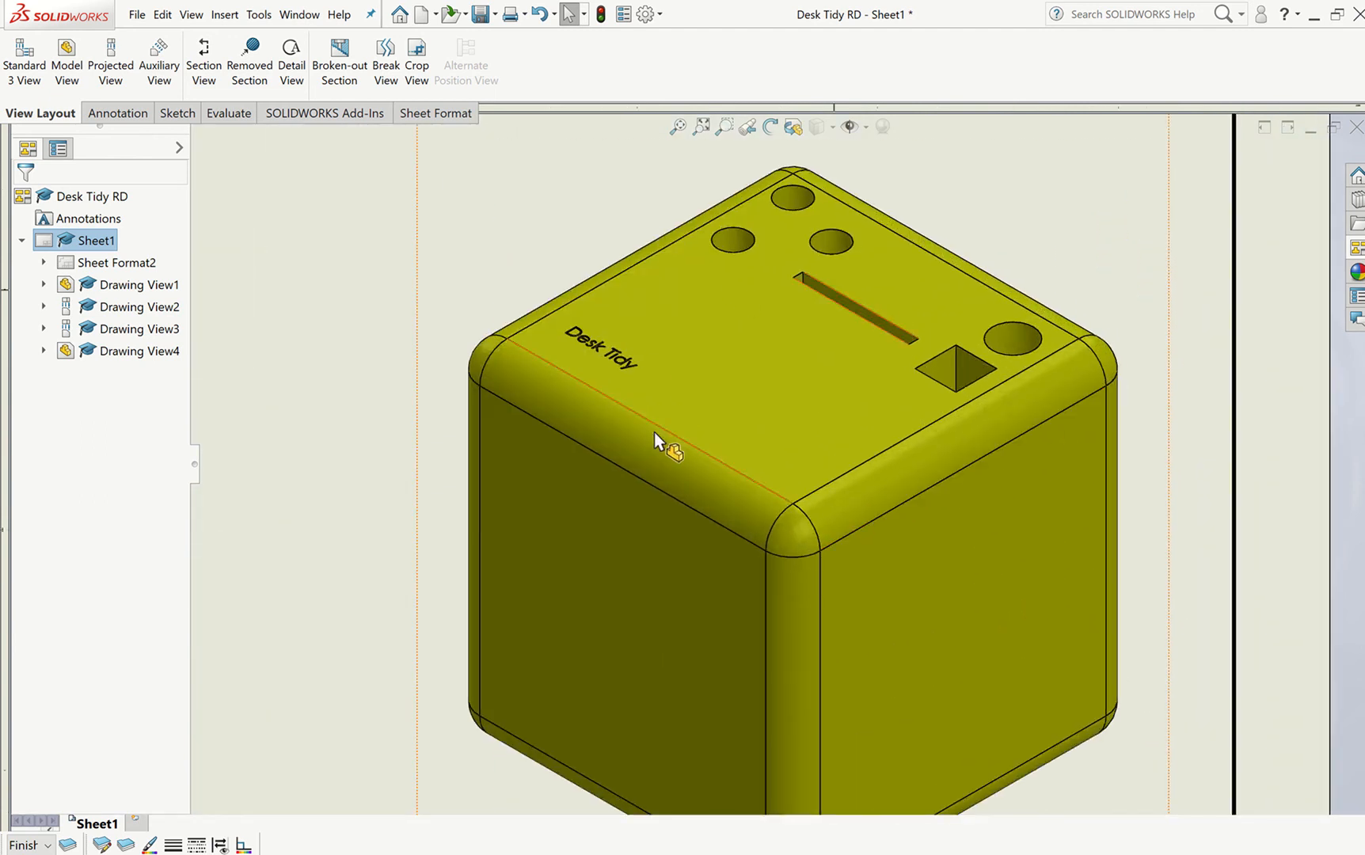
pyautogui.scroll(7, 728, 365)
pyautogui.scroll(-1, 622, 553)
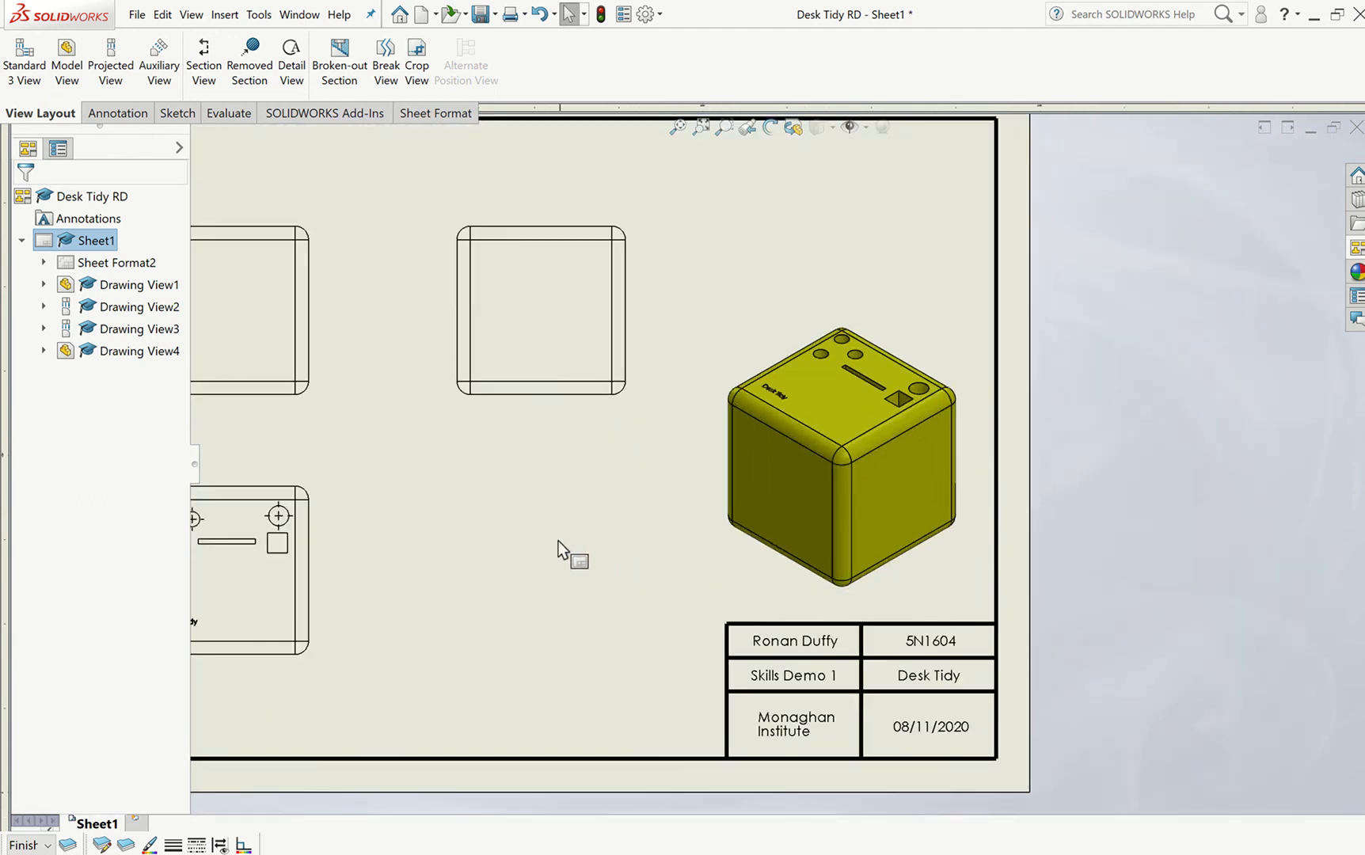
pyautogui.scroll(2, 558, 541)
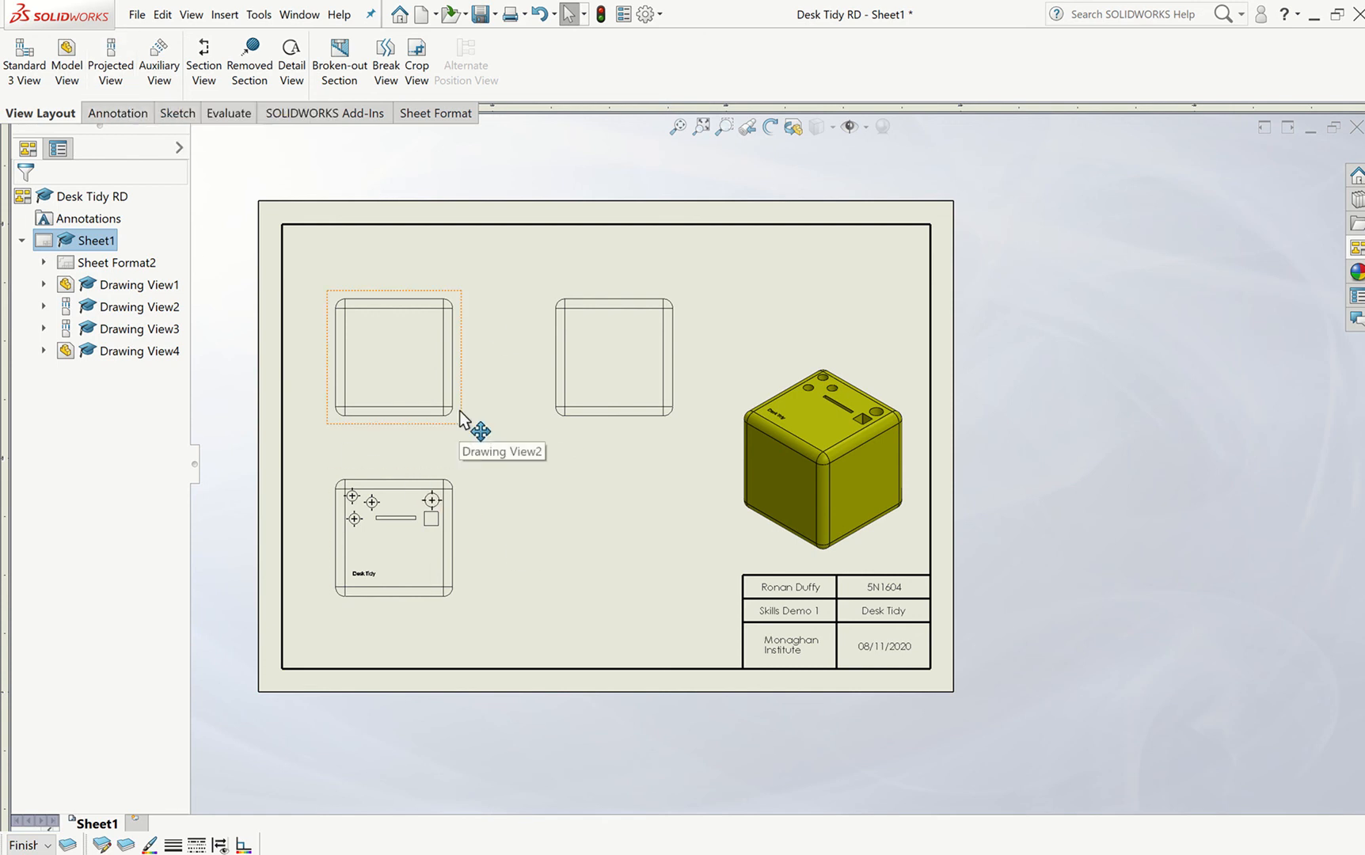
# - Add a Smart Dimension for the overall width of the right-hand projected view, placed below the view
pyautogui.click(110, 114)
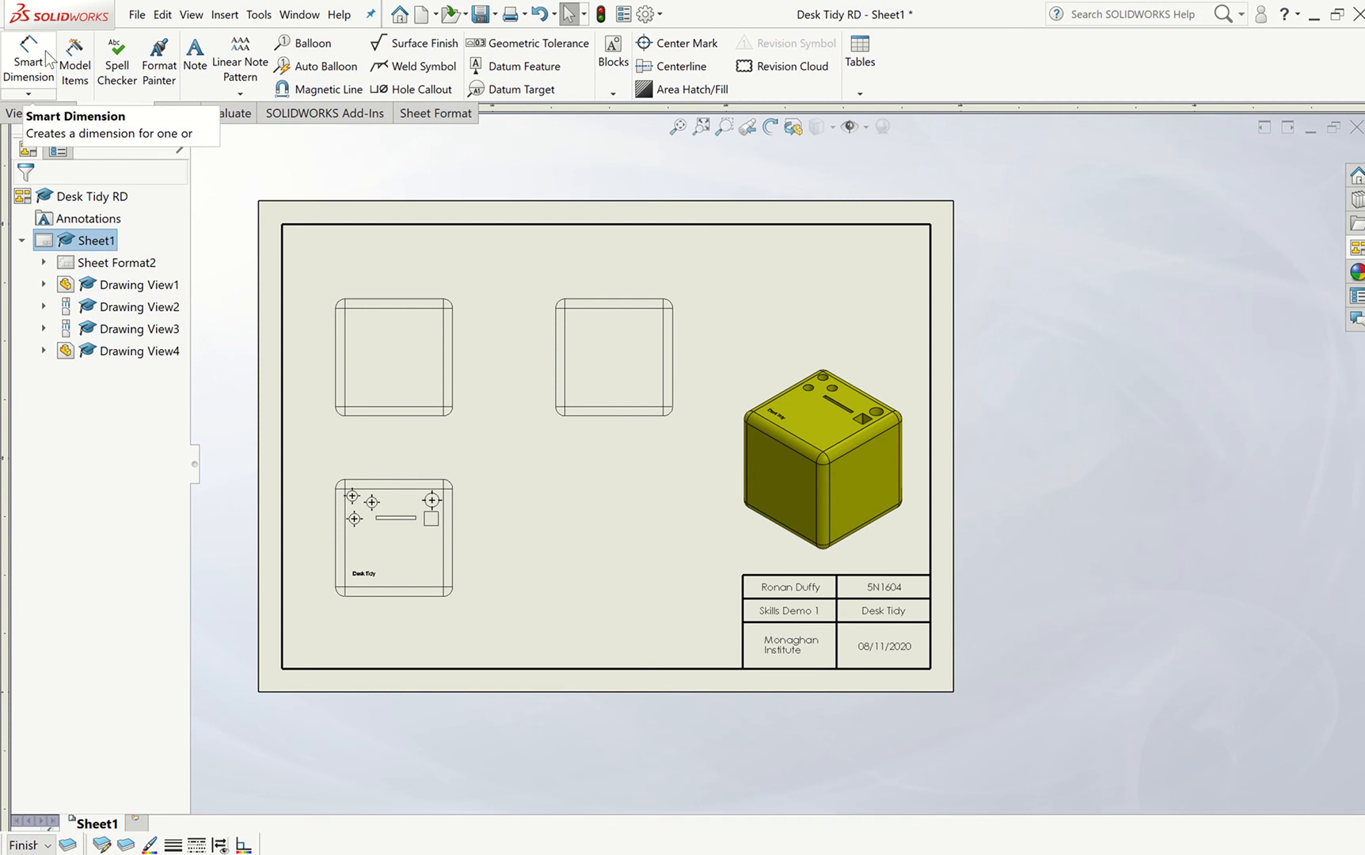
pyautogui.click(37, 60)
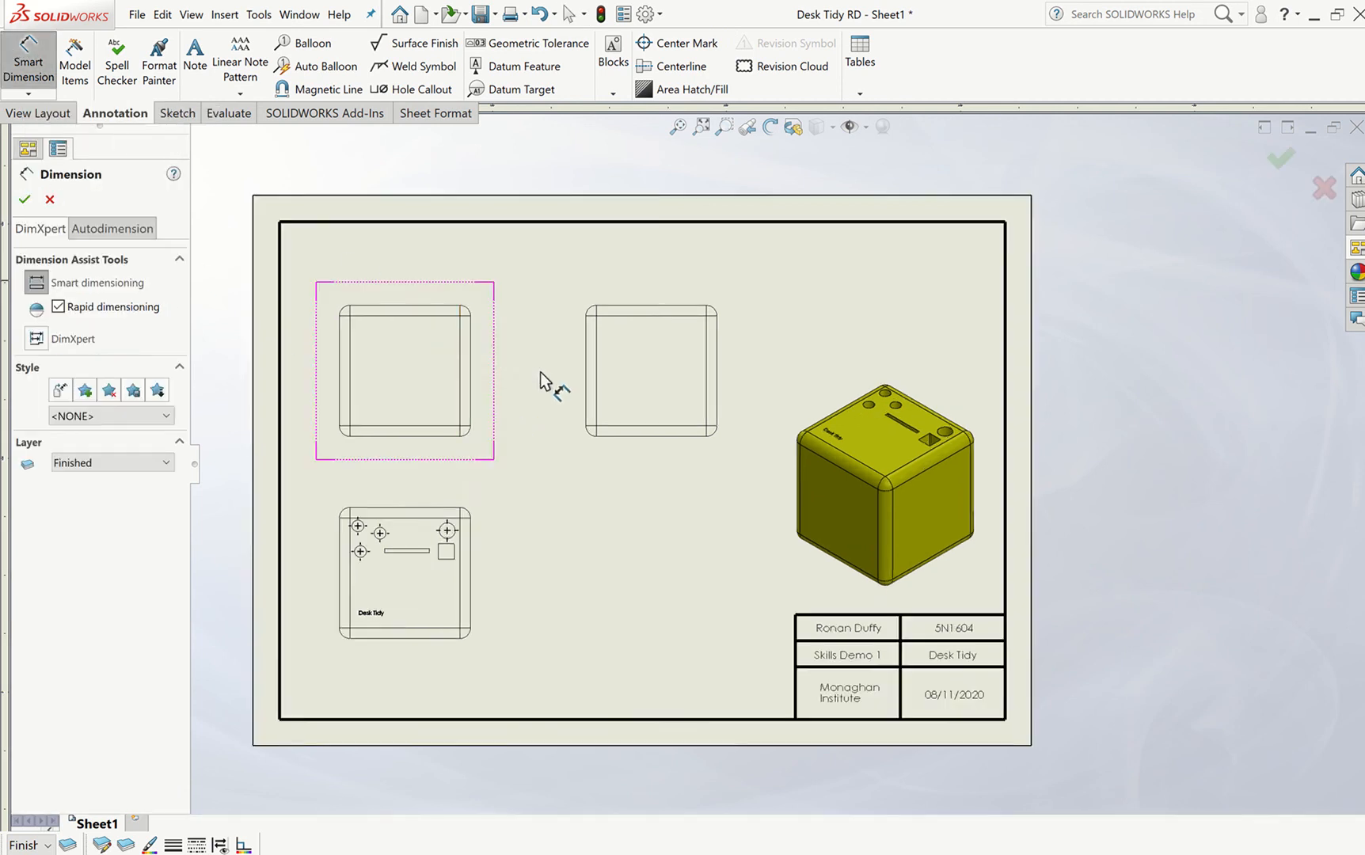
pyautogui.scroll(-4, 543, 384)
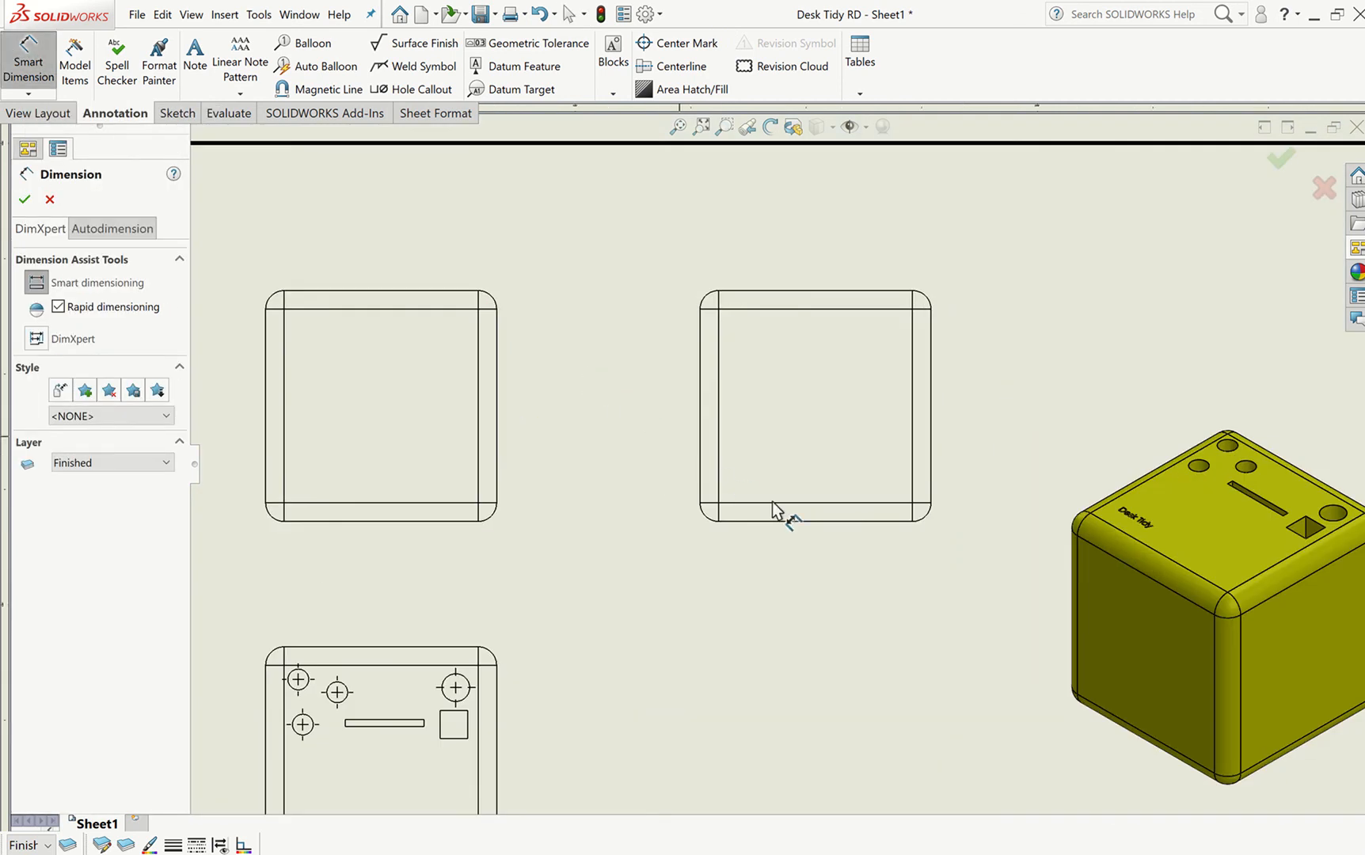
pyautogui.click(699, 453)
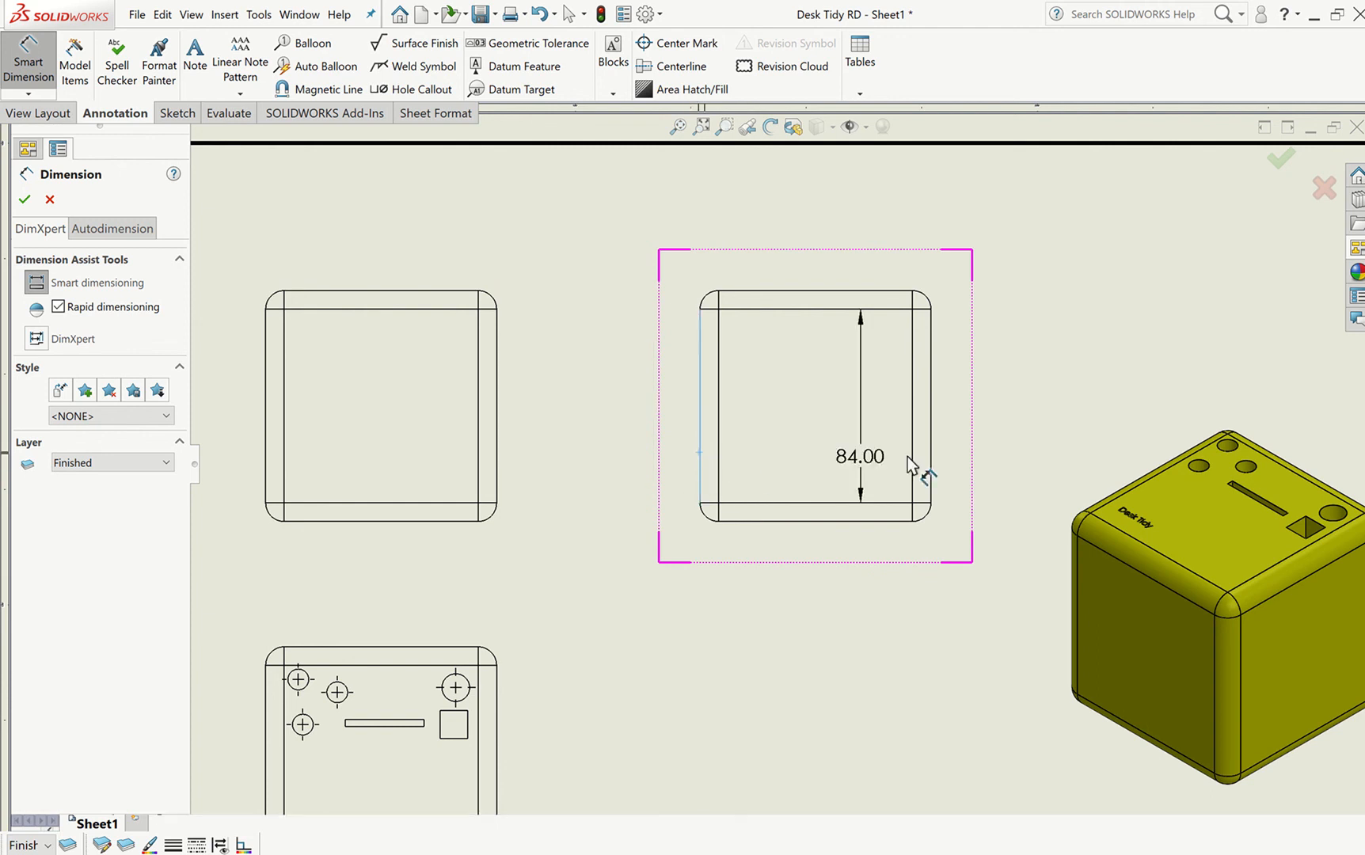
pyautogui.click(932, 456)
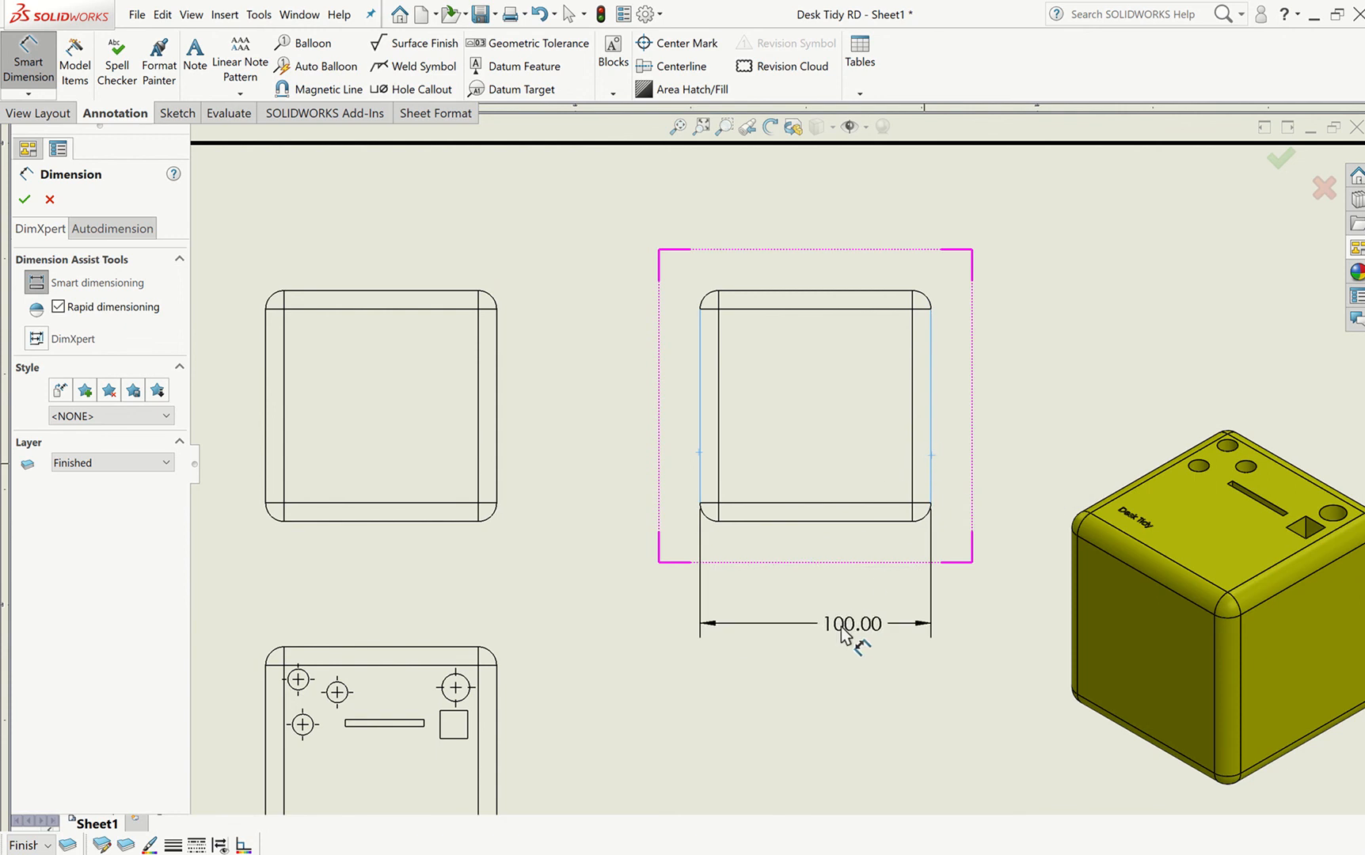
pyautogui.scroll(-3, 823, 629)
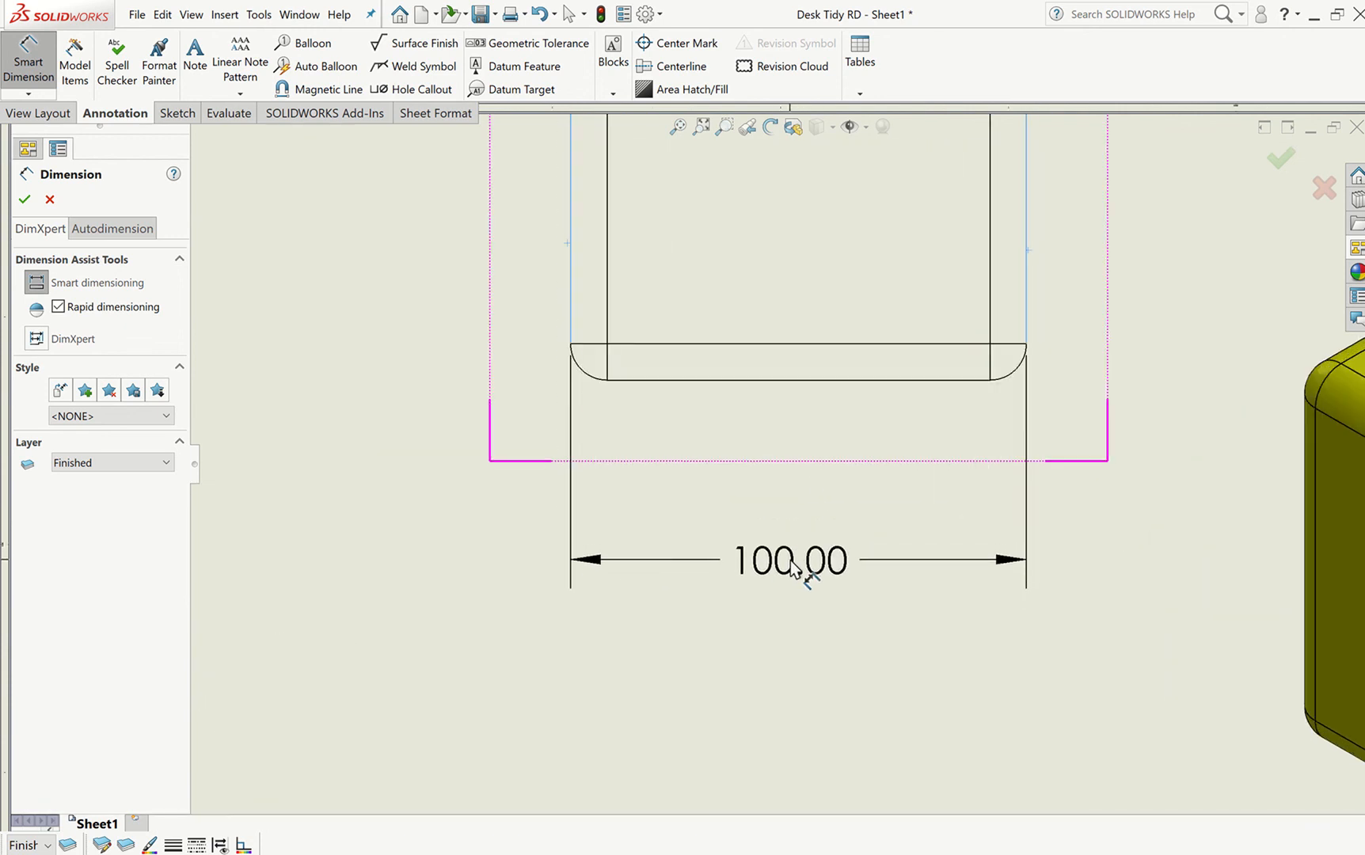
pyautogui.click(790, 561)
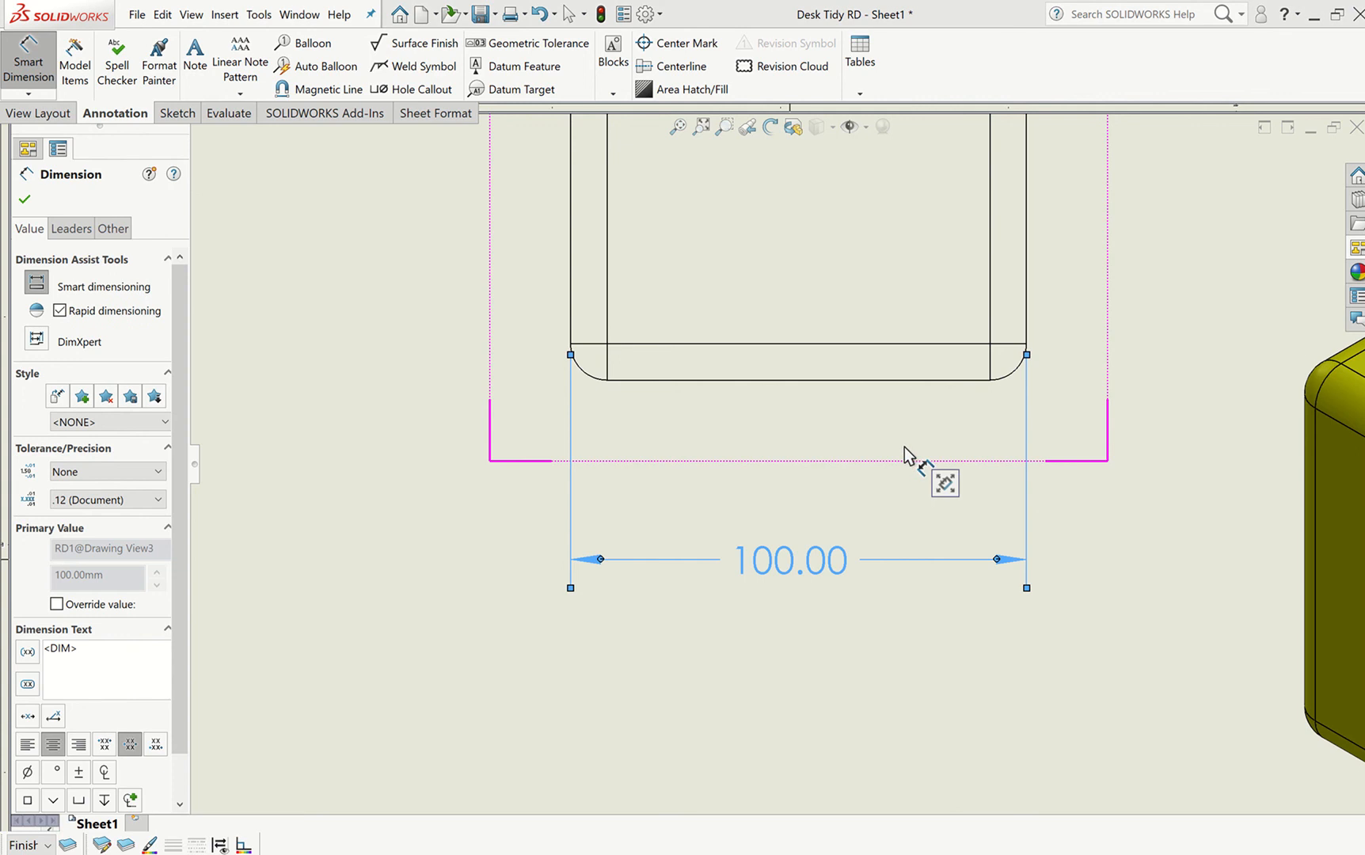
pyautogui.press('Escape')
pyautogui.scroll(5, 902, 494)
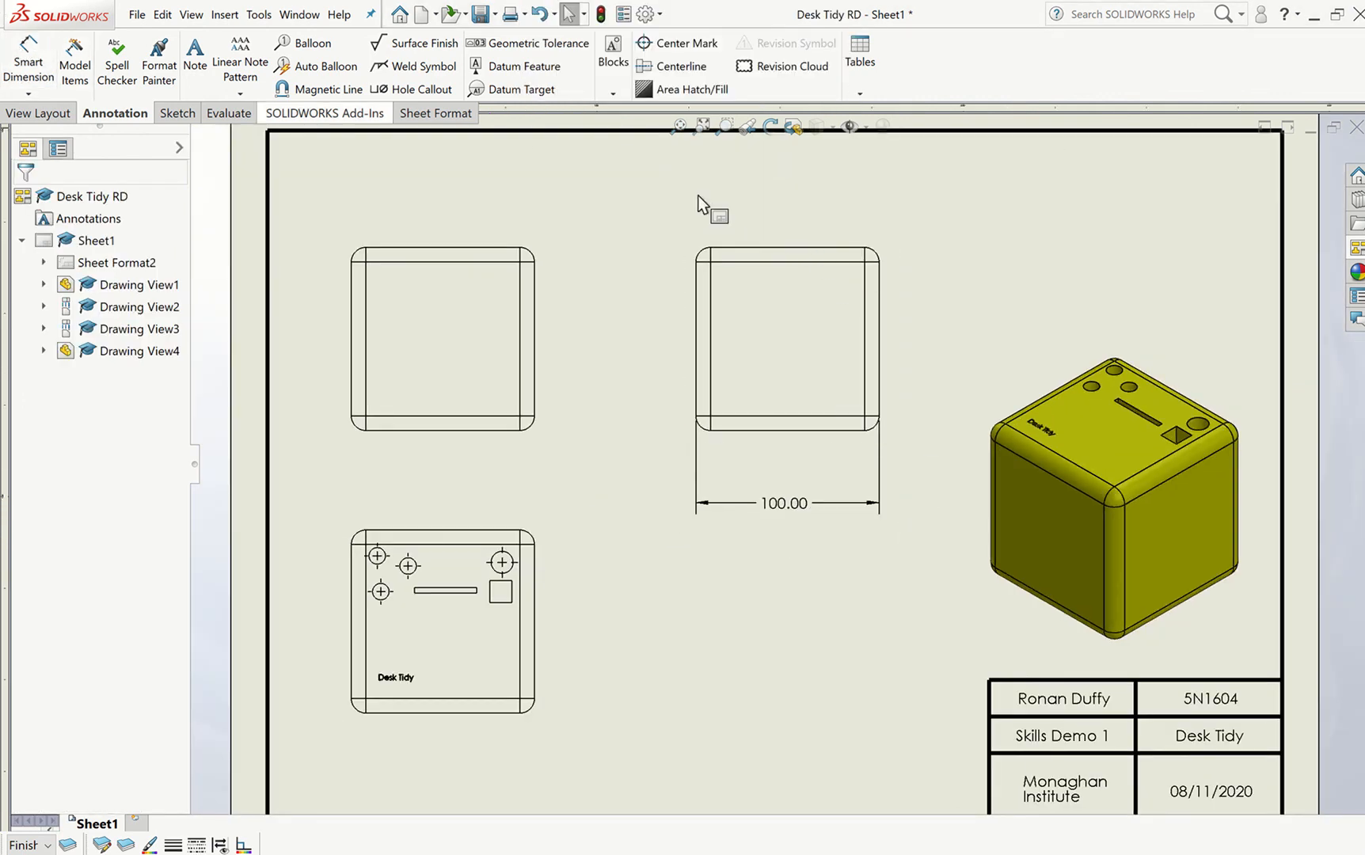
pyautogui.click(817, 431)
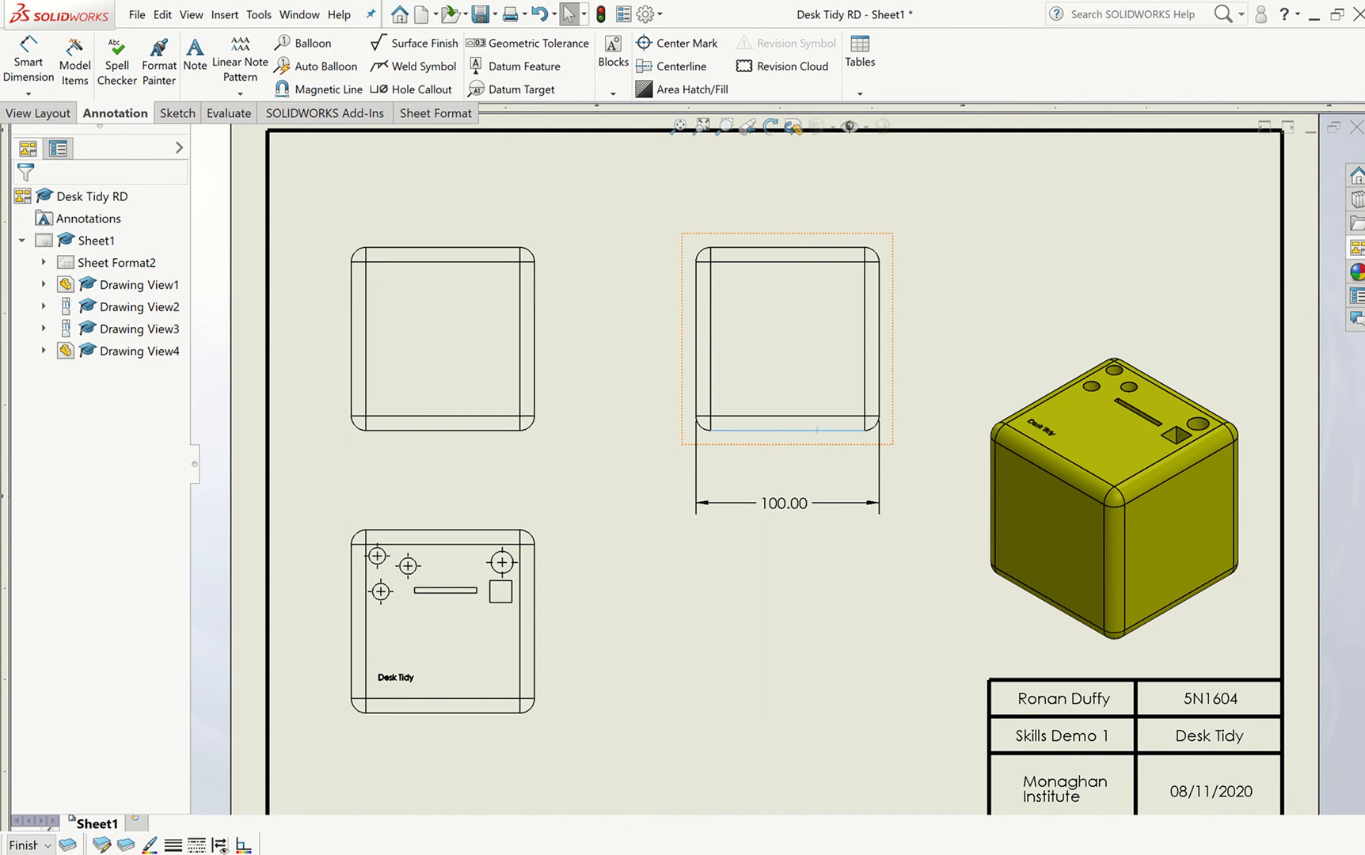
pyautogui.click(812, 247)
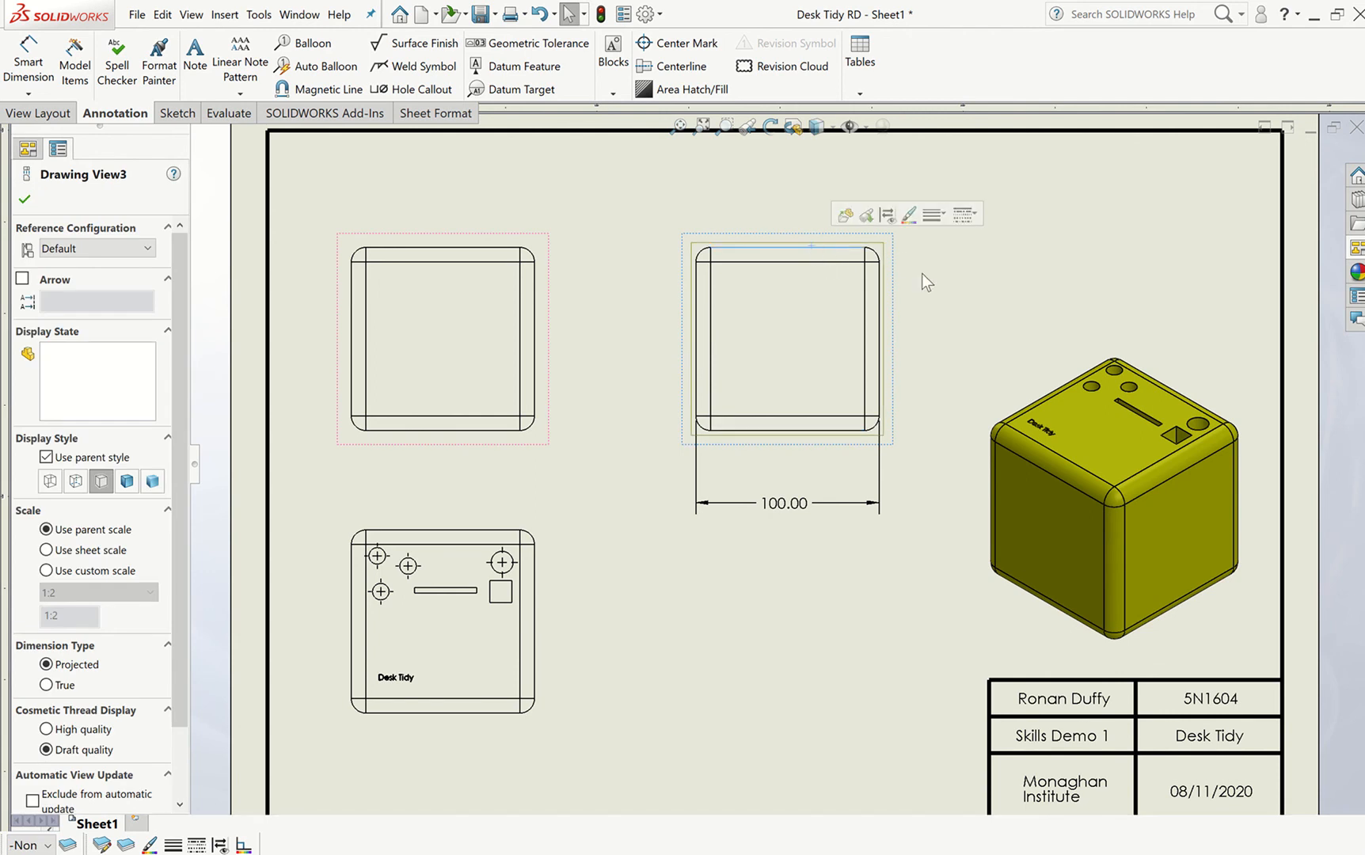
pyautogui.press('Escape')
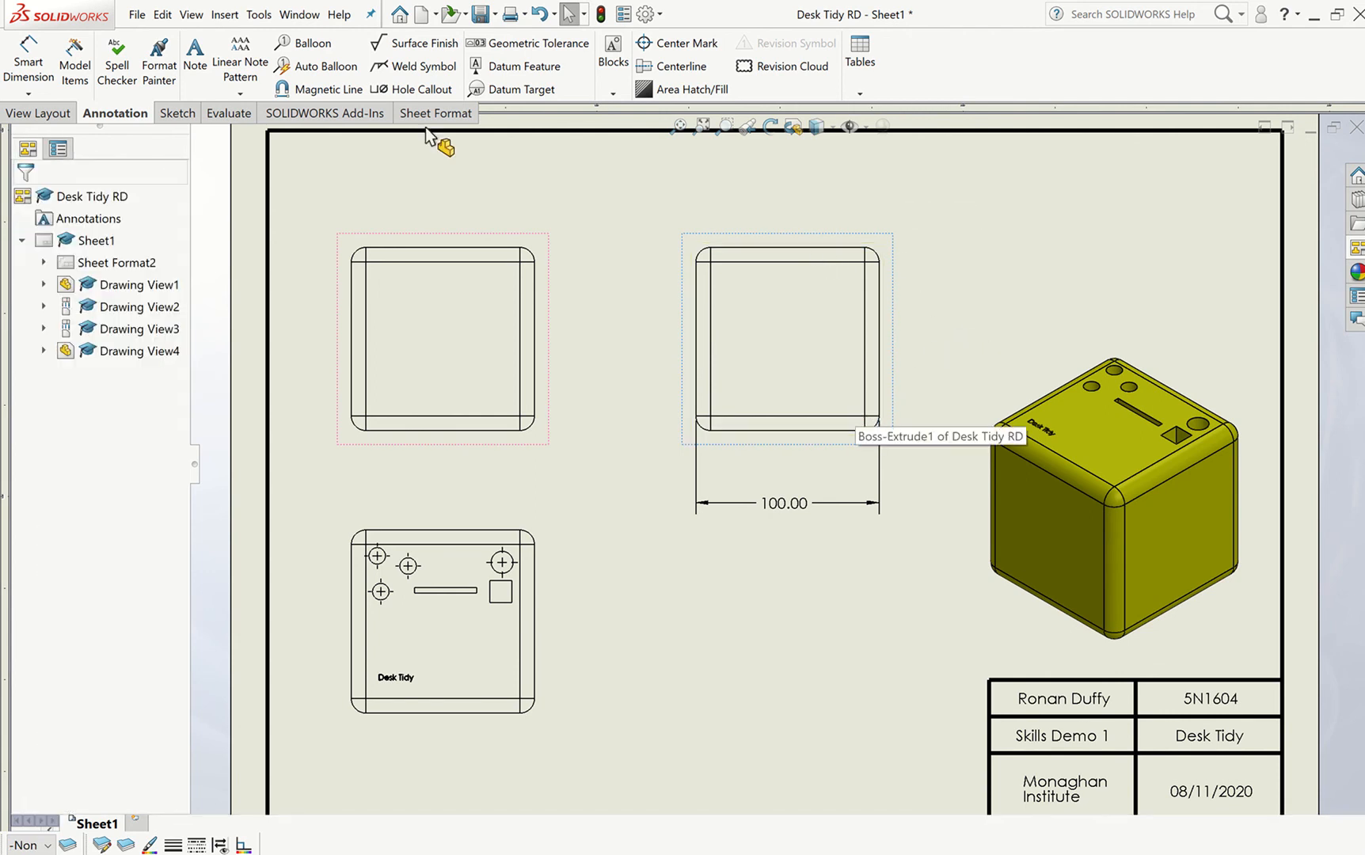
pyautogui.click(11, 70)
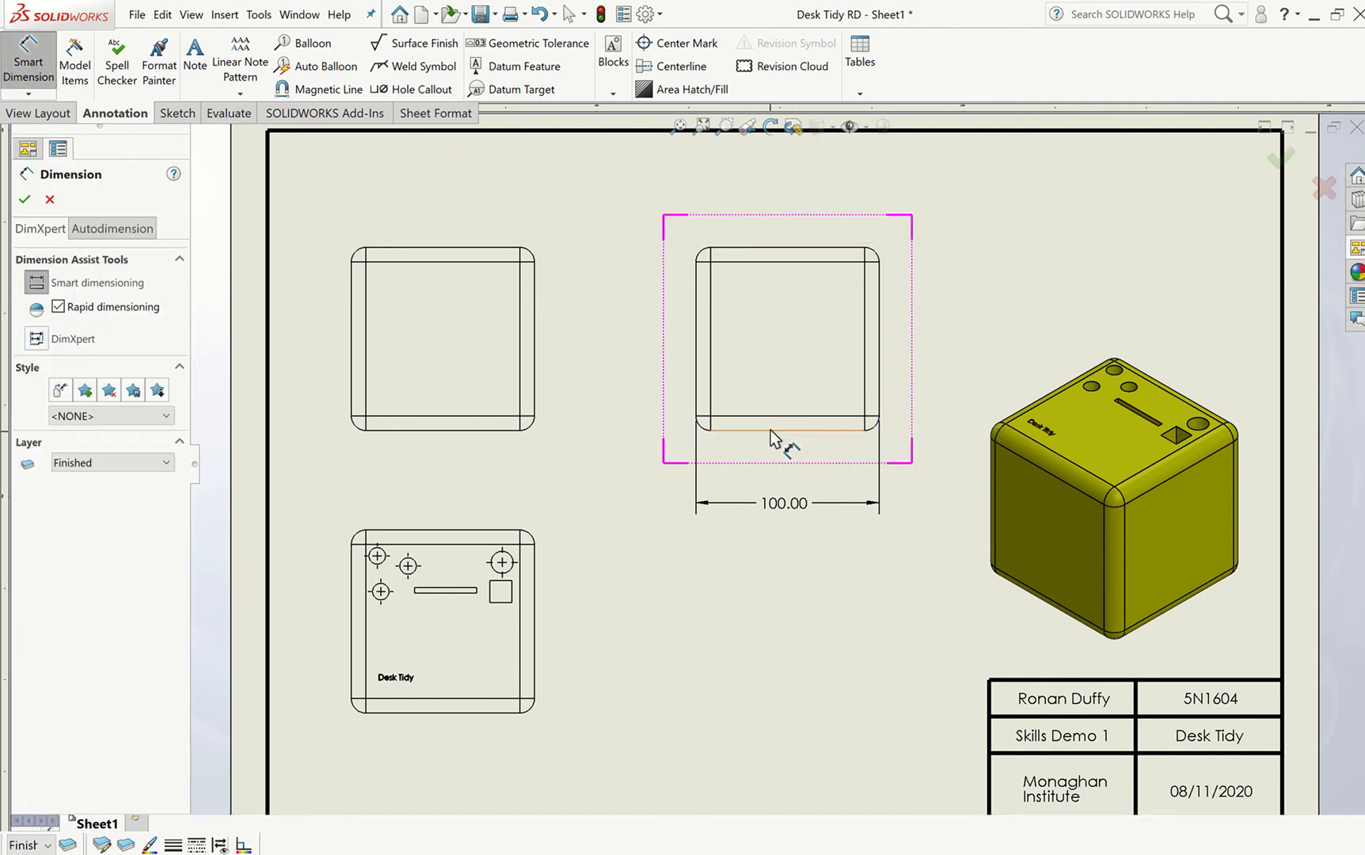
pyautogui.click(765, 431)
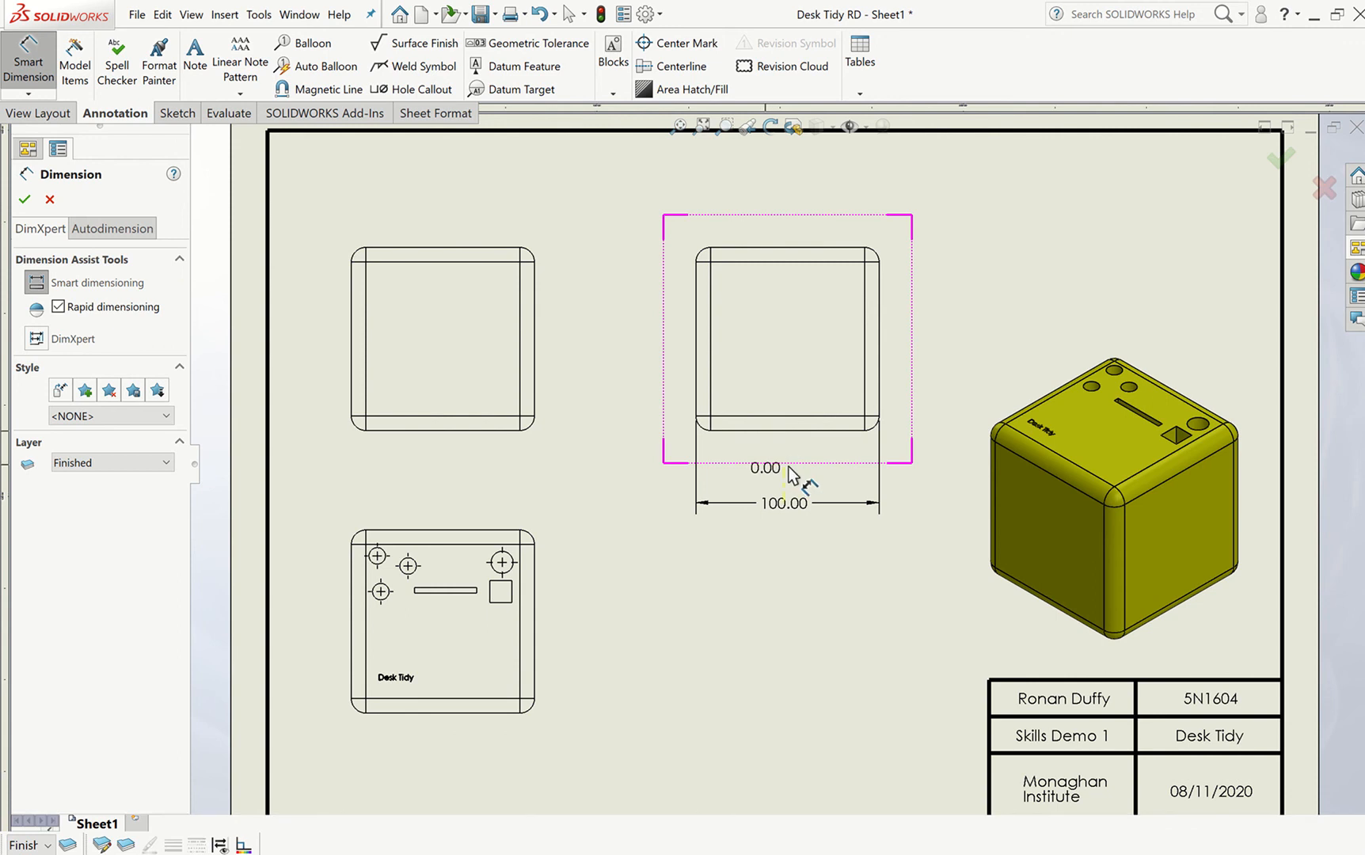
pyautogui.press('Escape')
pyautogui.scroll(-1, 807, 436)
pyautogui.scroll(-3, 808, 444)
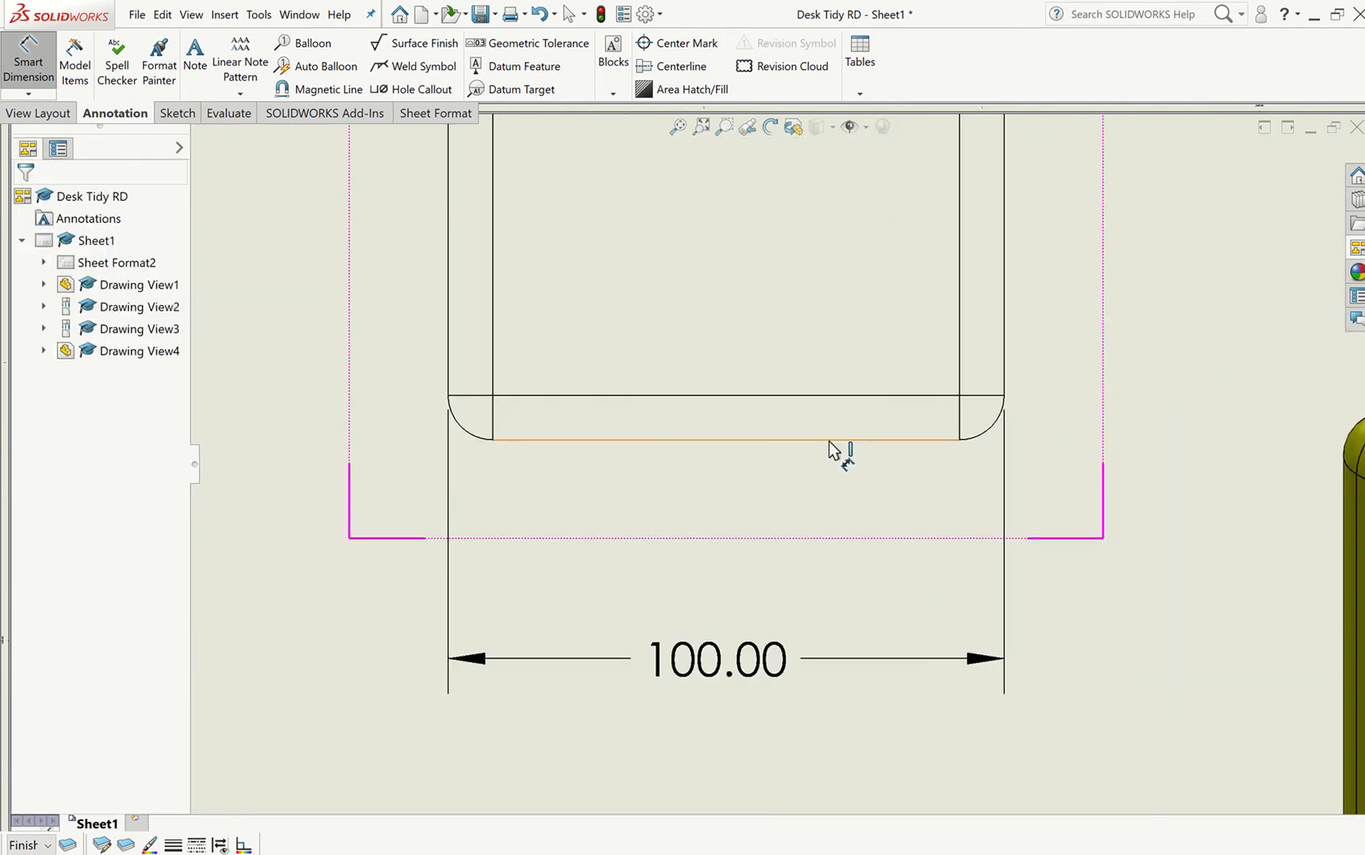
pyautogui.click(829, 440)
pyautogui.scroll(4, 829, 441)
pyautogui.click(779, 271)
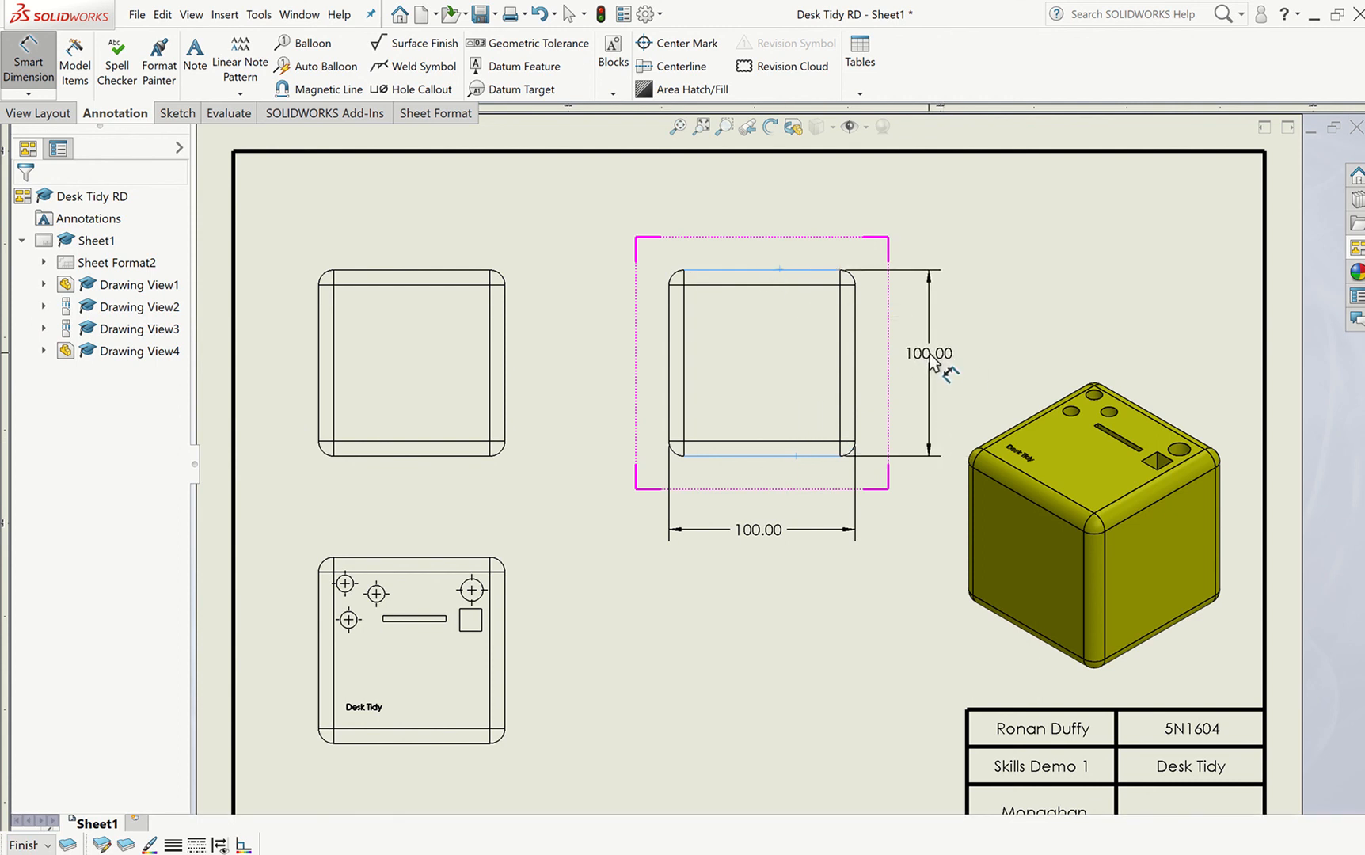
pyautogui.press('Escape')
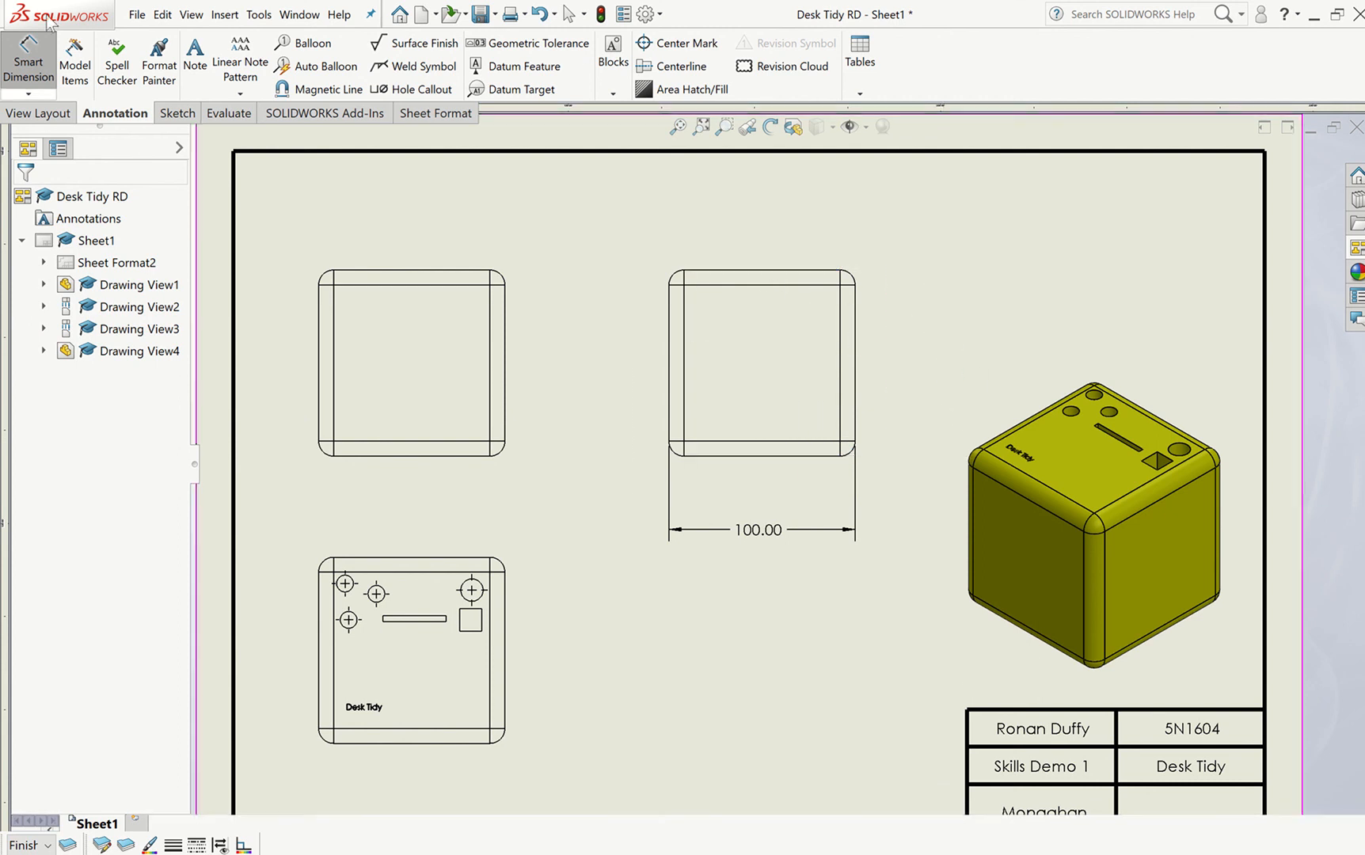
# - Dimension the overall height of the right-hand projected view between its bottom and top edges, placed to the view's right
pyautogui.click(780, 458)
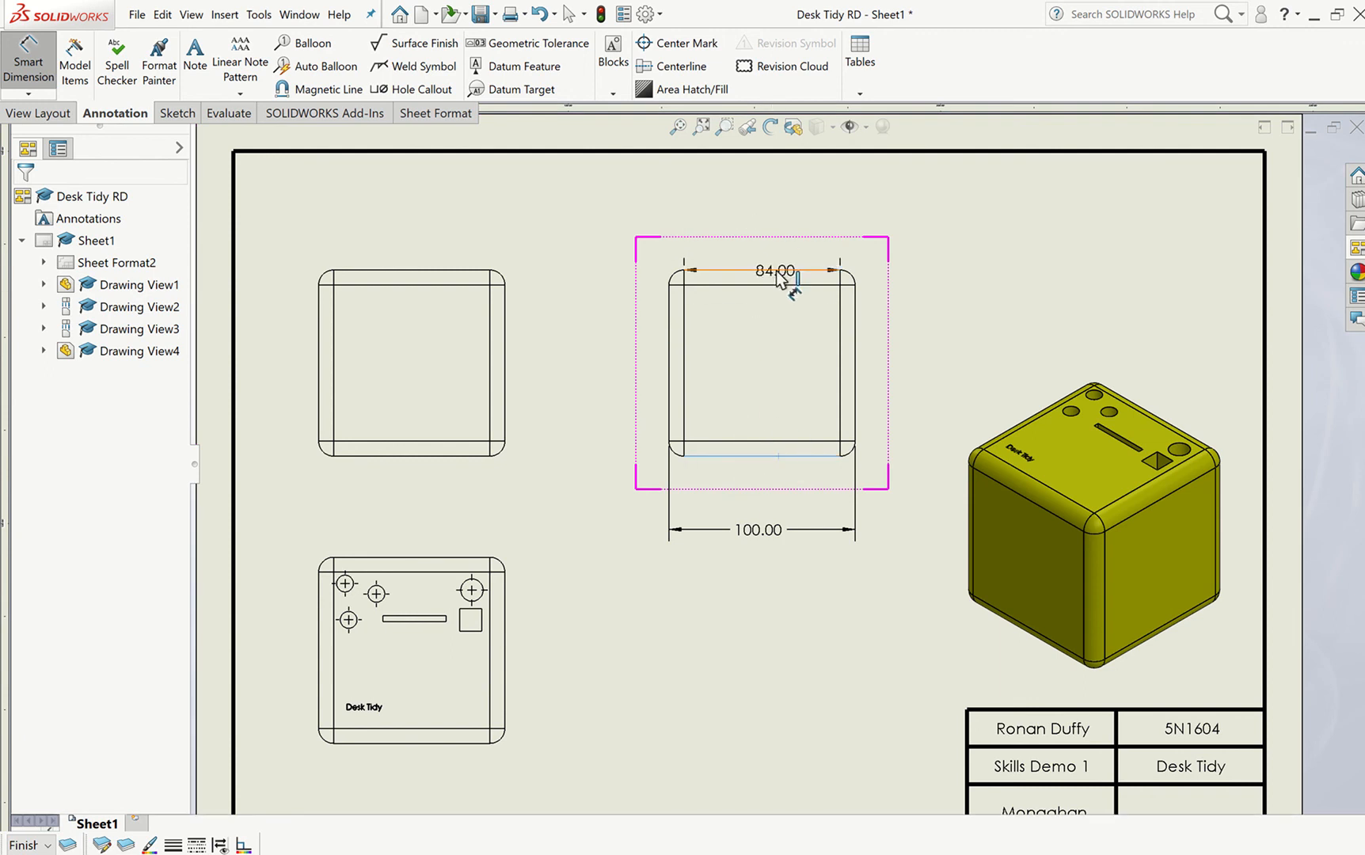
pyautogui.click(791, 270)
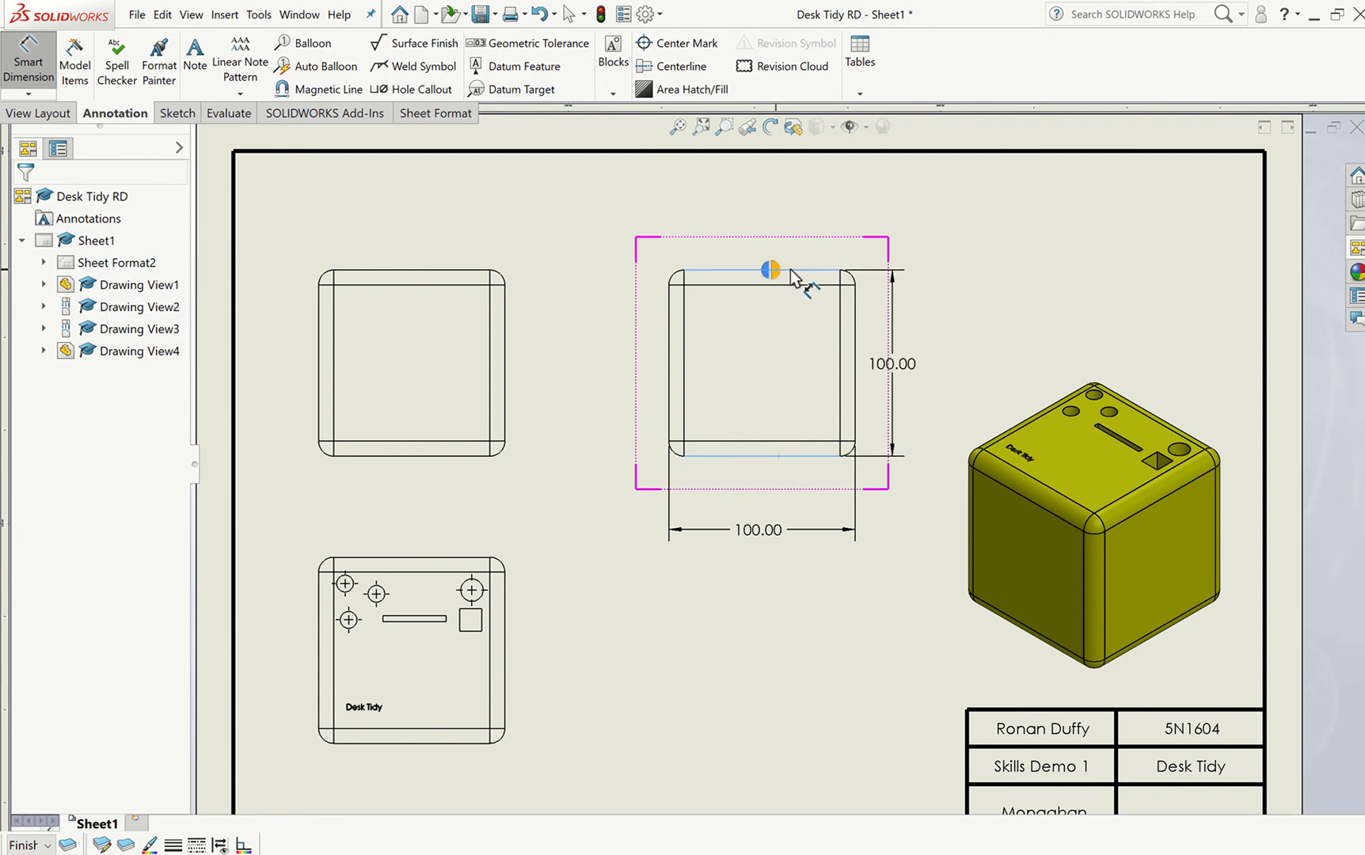
pyautogui.click(932, 365)
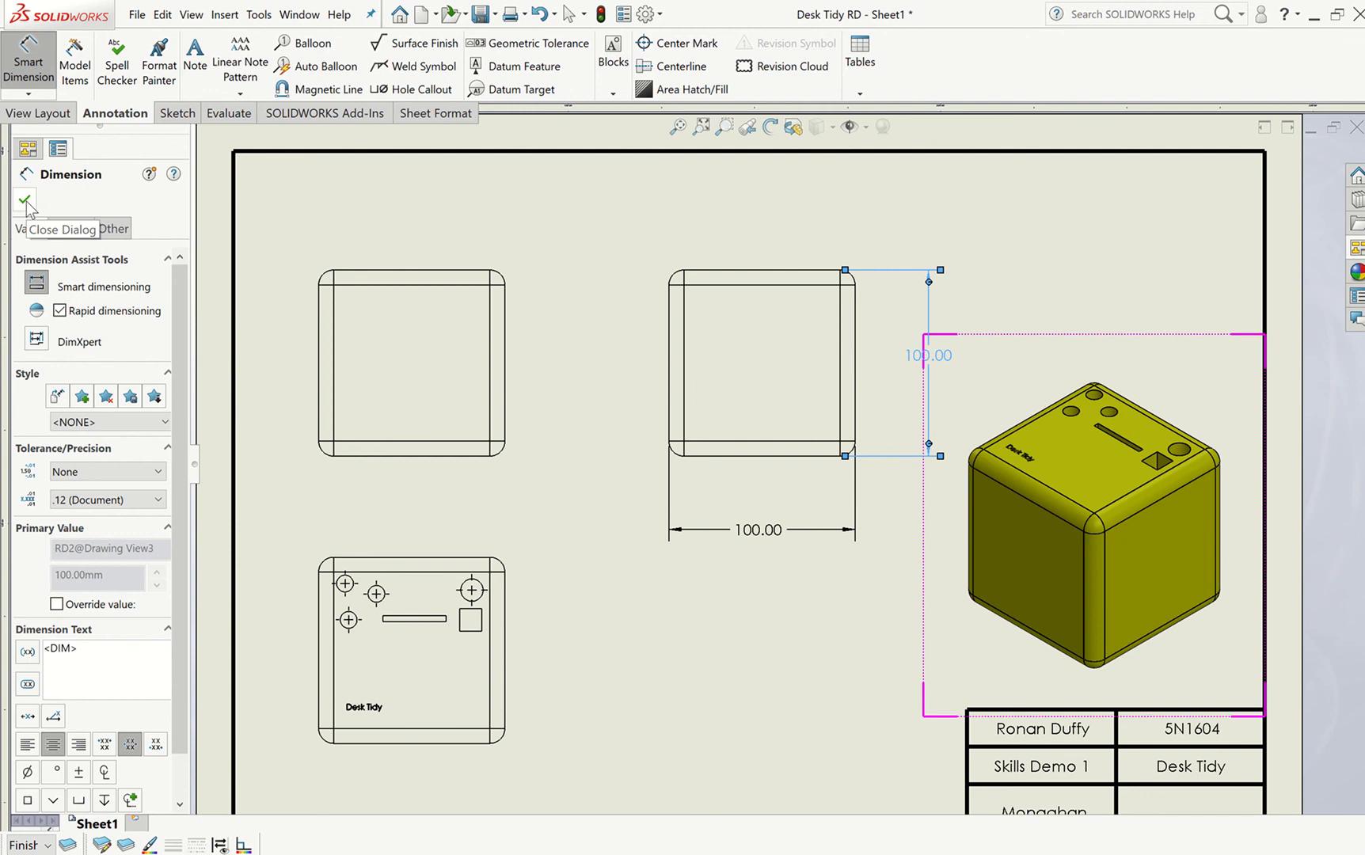
# - Dimension the distance between the two inner horizontal edges of the right-hand projected view, placed between the view and its overall height dimension
pyautogui.click(785, 441)
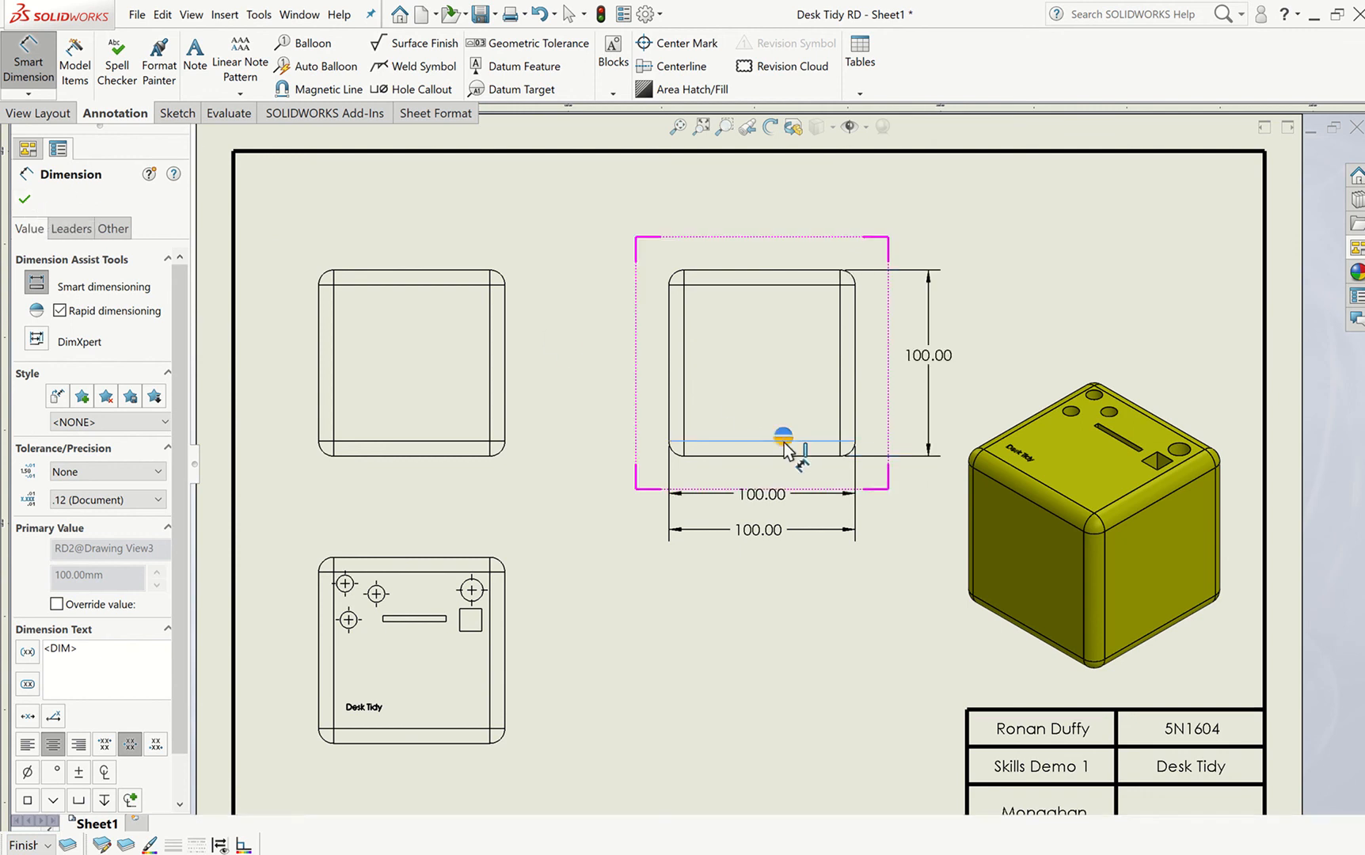
pyautogui.click(748, 284)
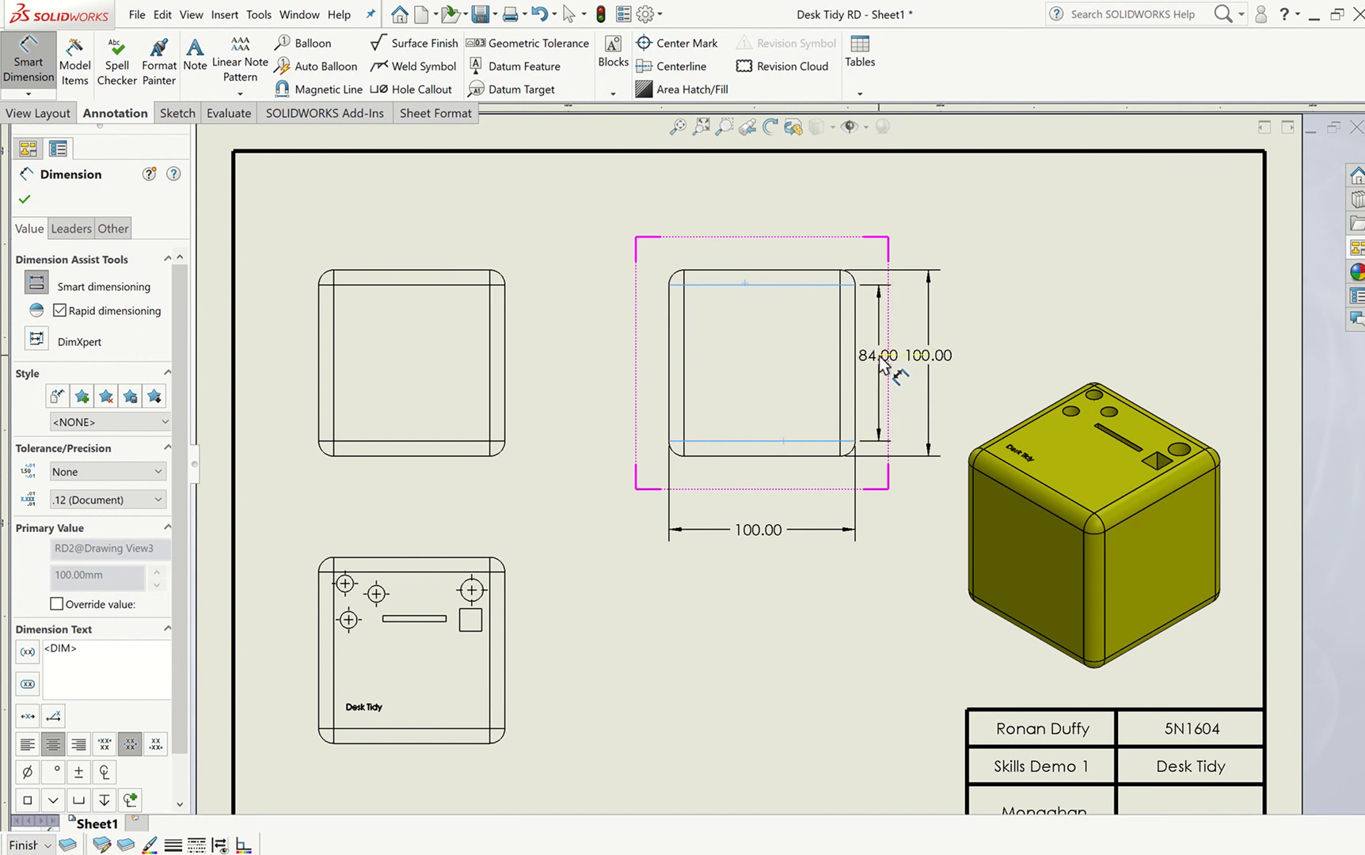
pyautogui.click(881, 364)
pyautogui.press('Escape')
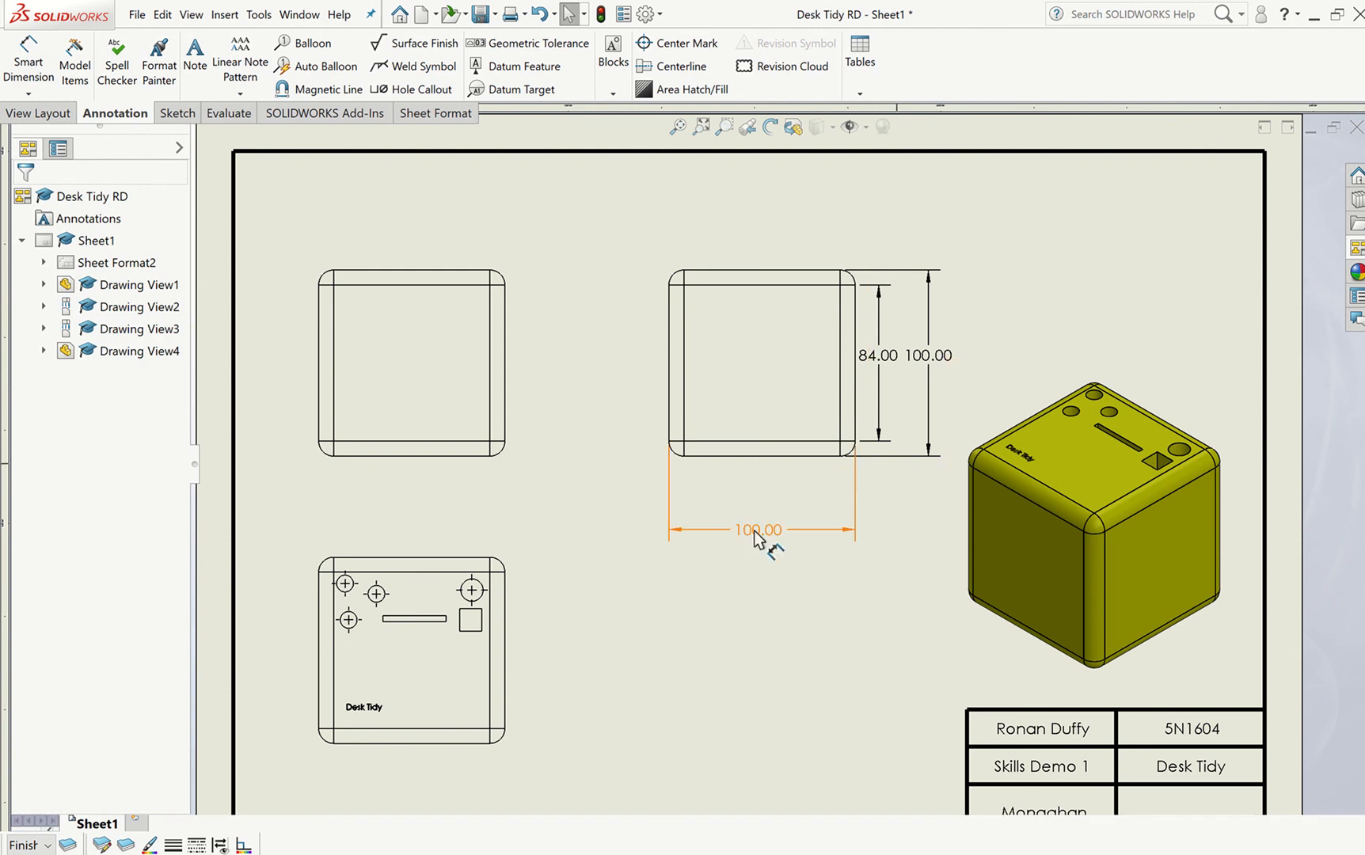
# - Dimension the width of the square hole in the top view, placing the text outside the view at its lower right
pyautogui.scroll(-2, 758, 544)
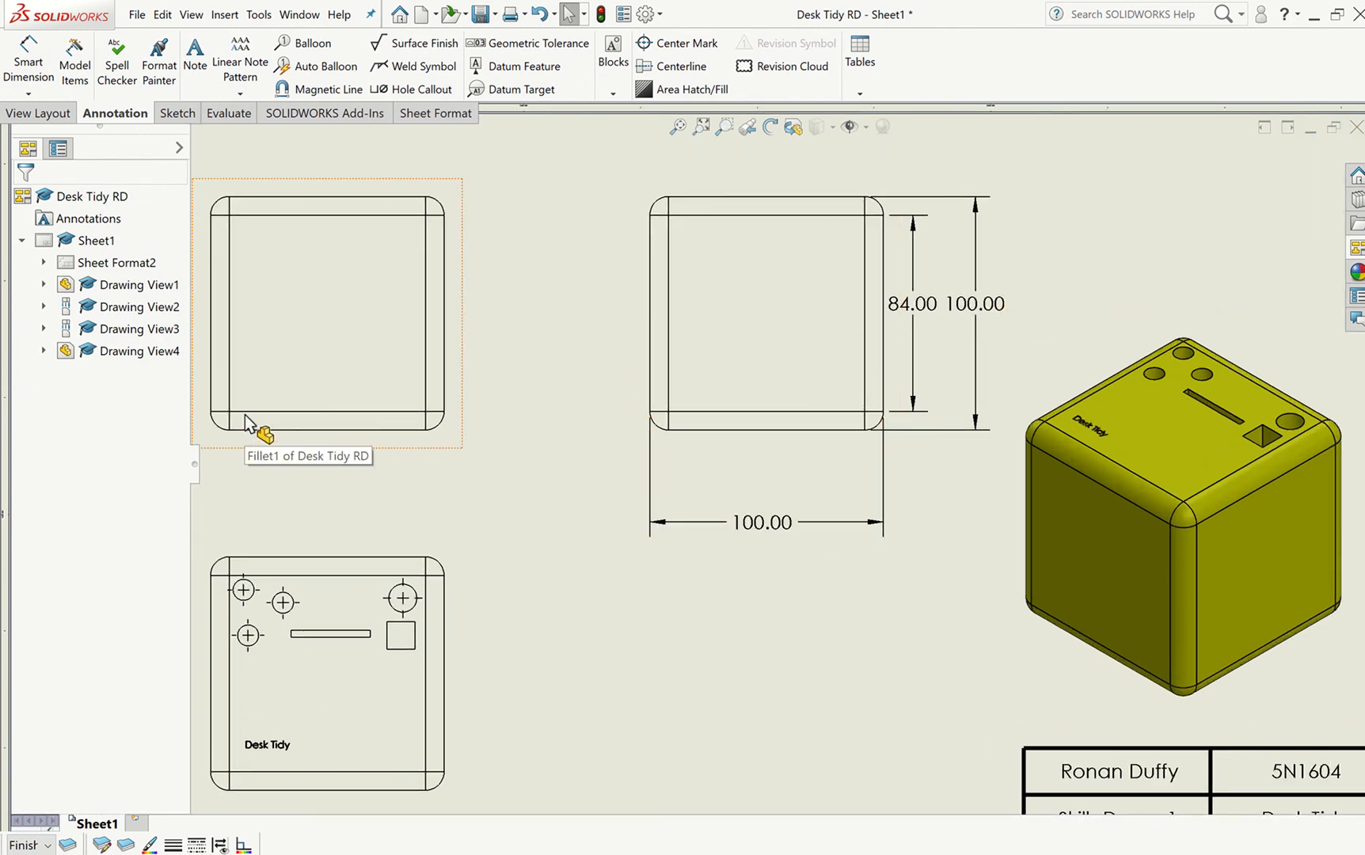
pyautogui.scroll(3, 473, 345)
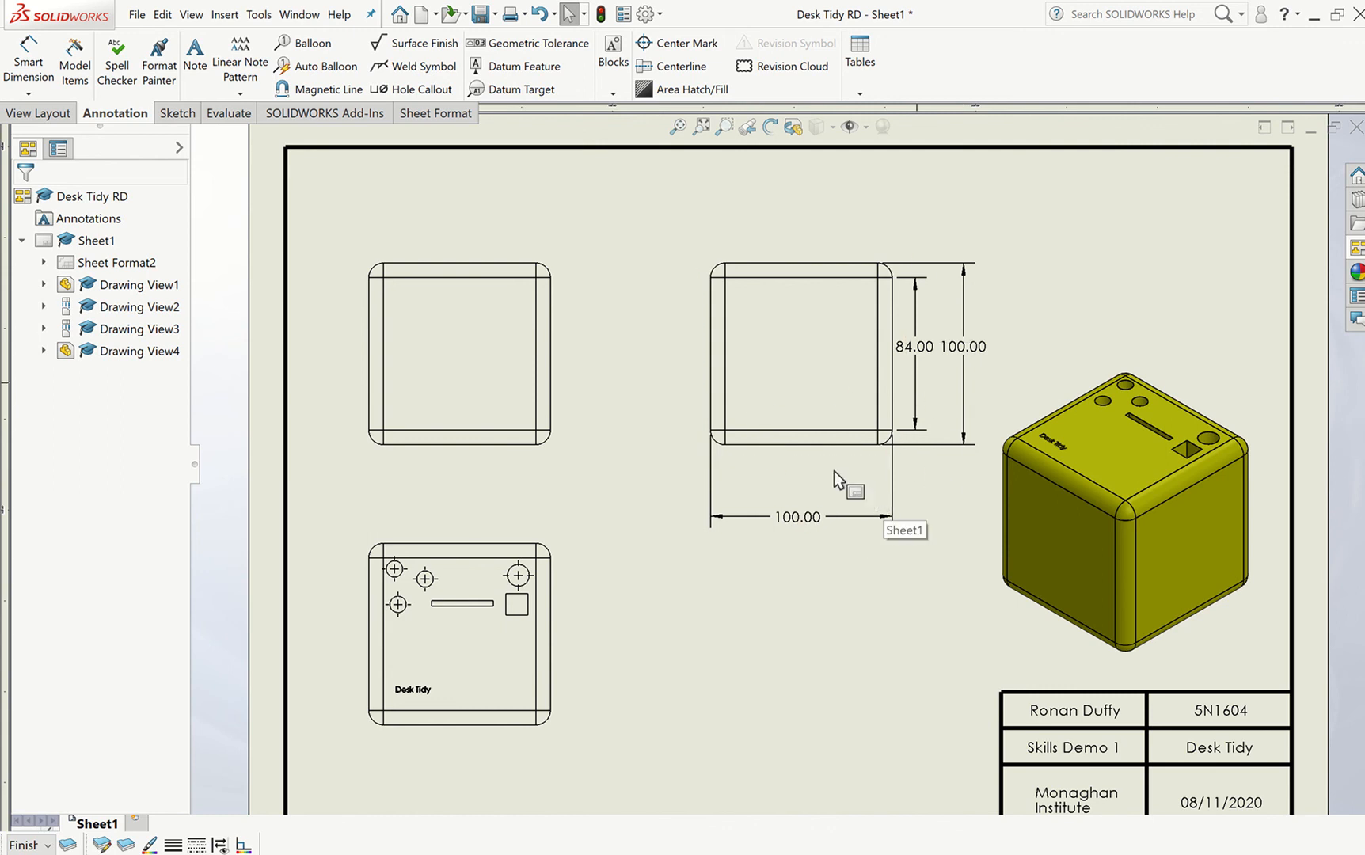
pyautogui.click(29, 60)
pyautogui.scroll(4, 602, 654)
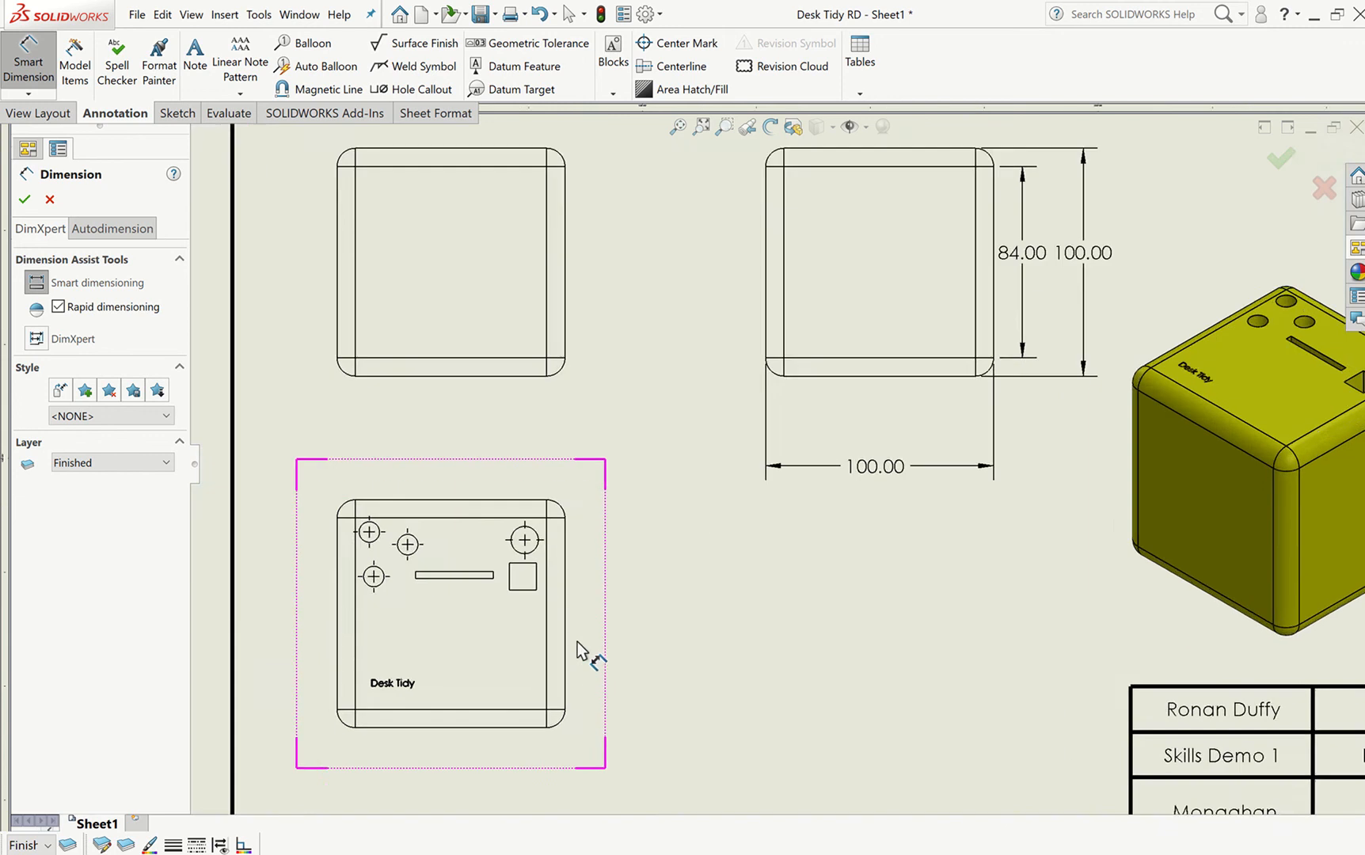
pyautogui.scroll(-5, 577, 642)
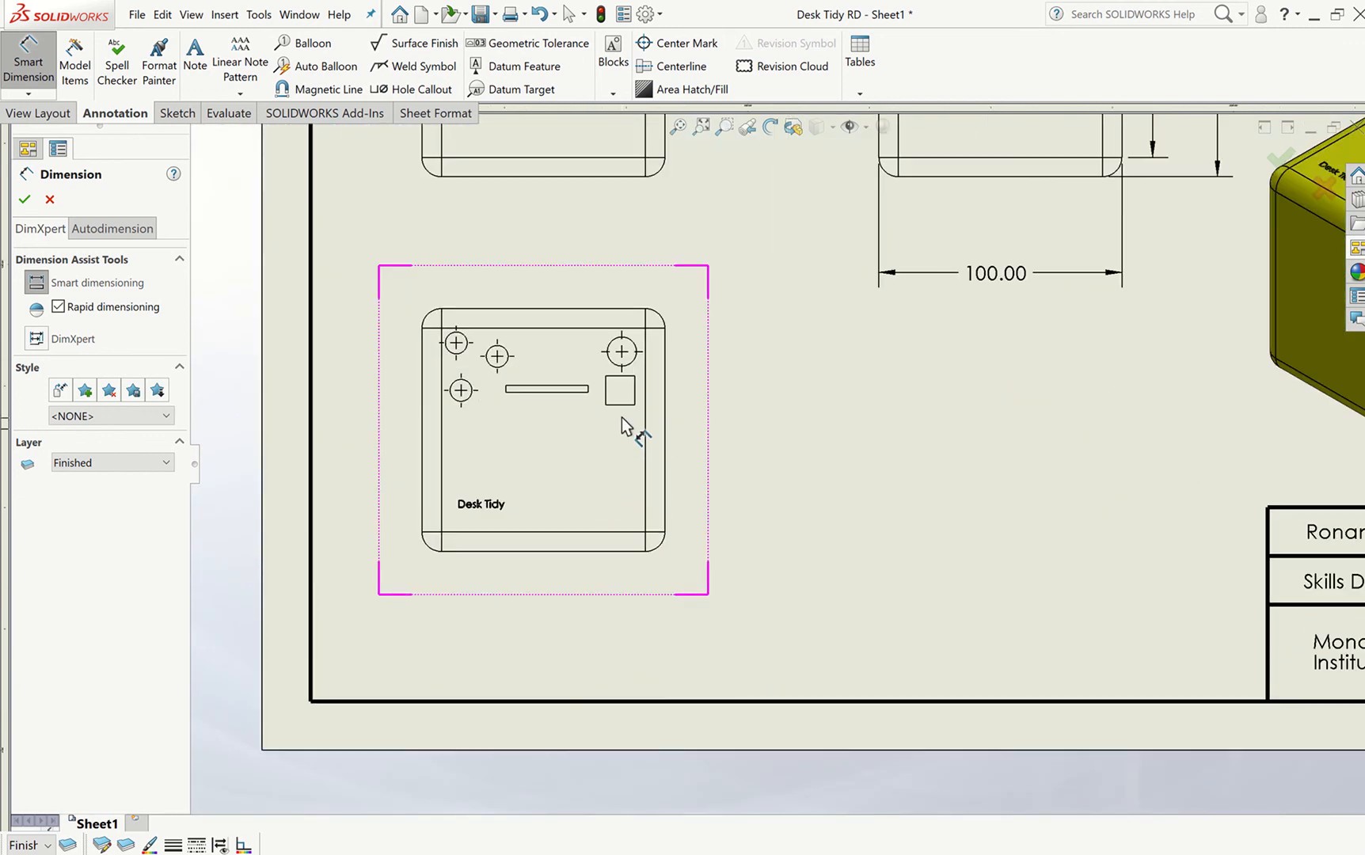
pyautogui.click(623, 404)
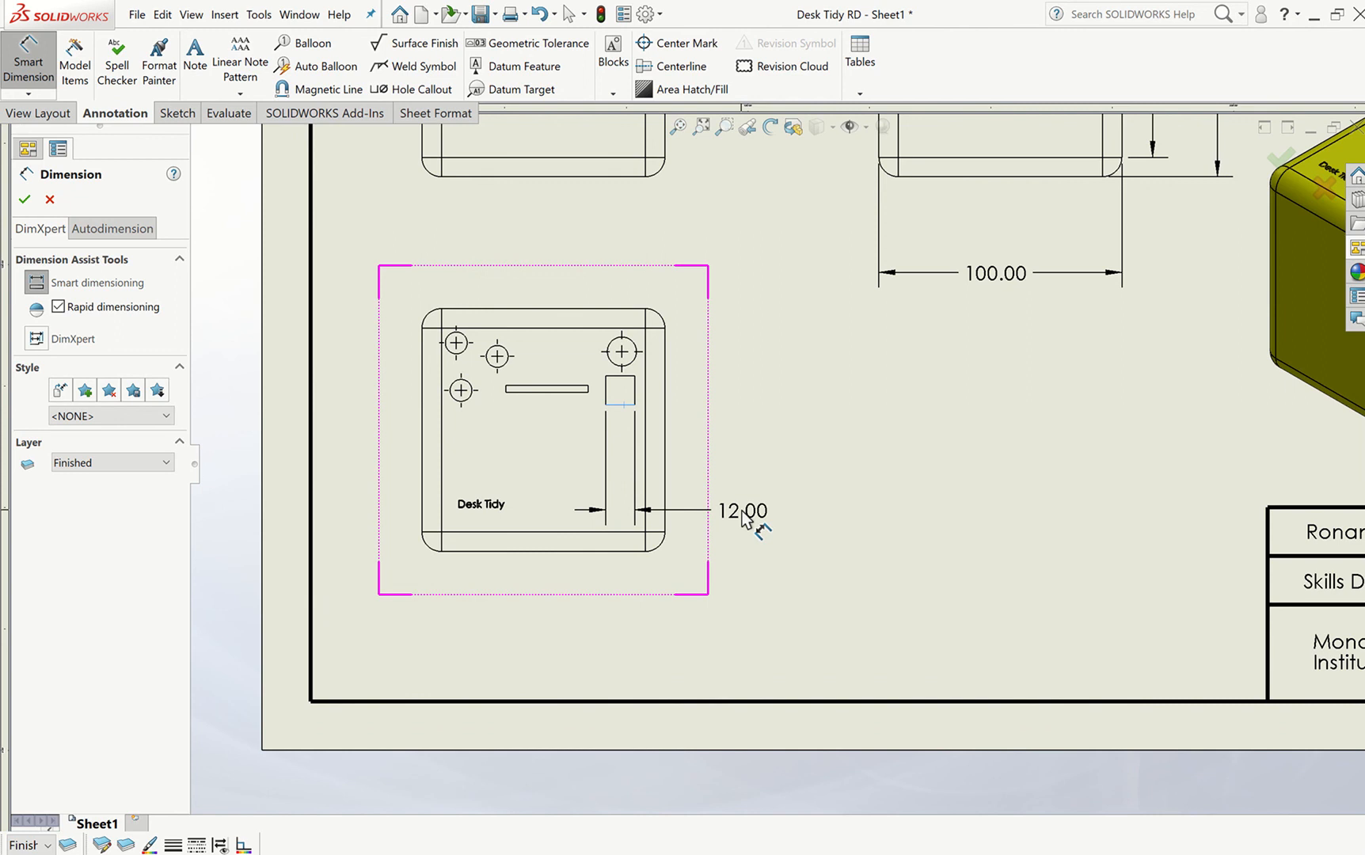
pyautogui.click(744, 520)
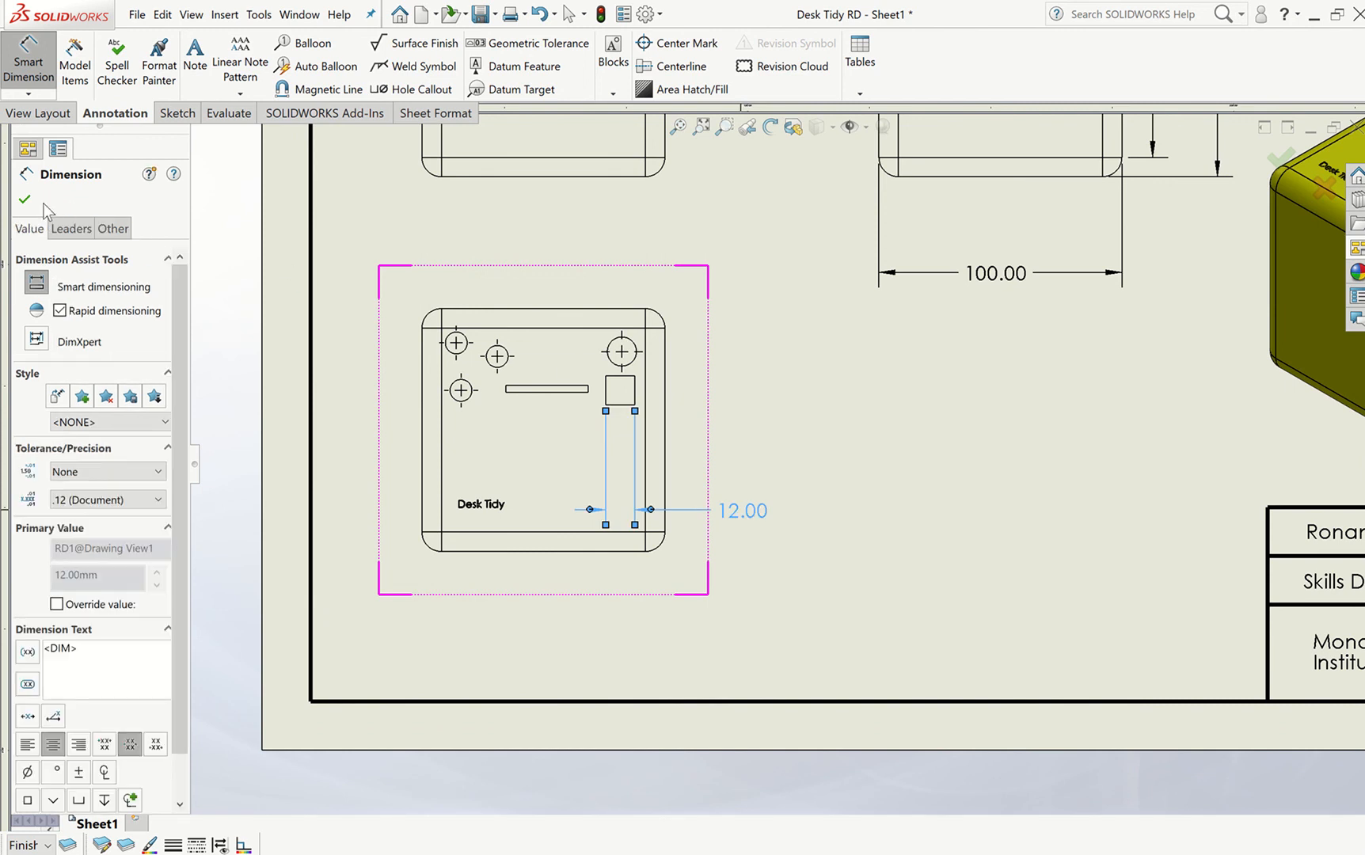
pyautogui.press('Escape')
# - Add a diameter dimension to the large circular hole above the square hole, with the text to the right of the top view
pyautogui.scroll(-2, 623, 364)
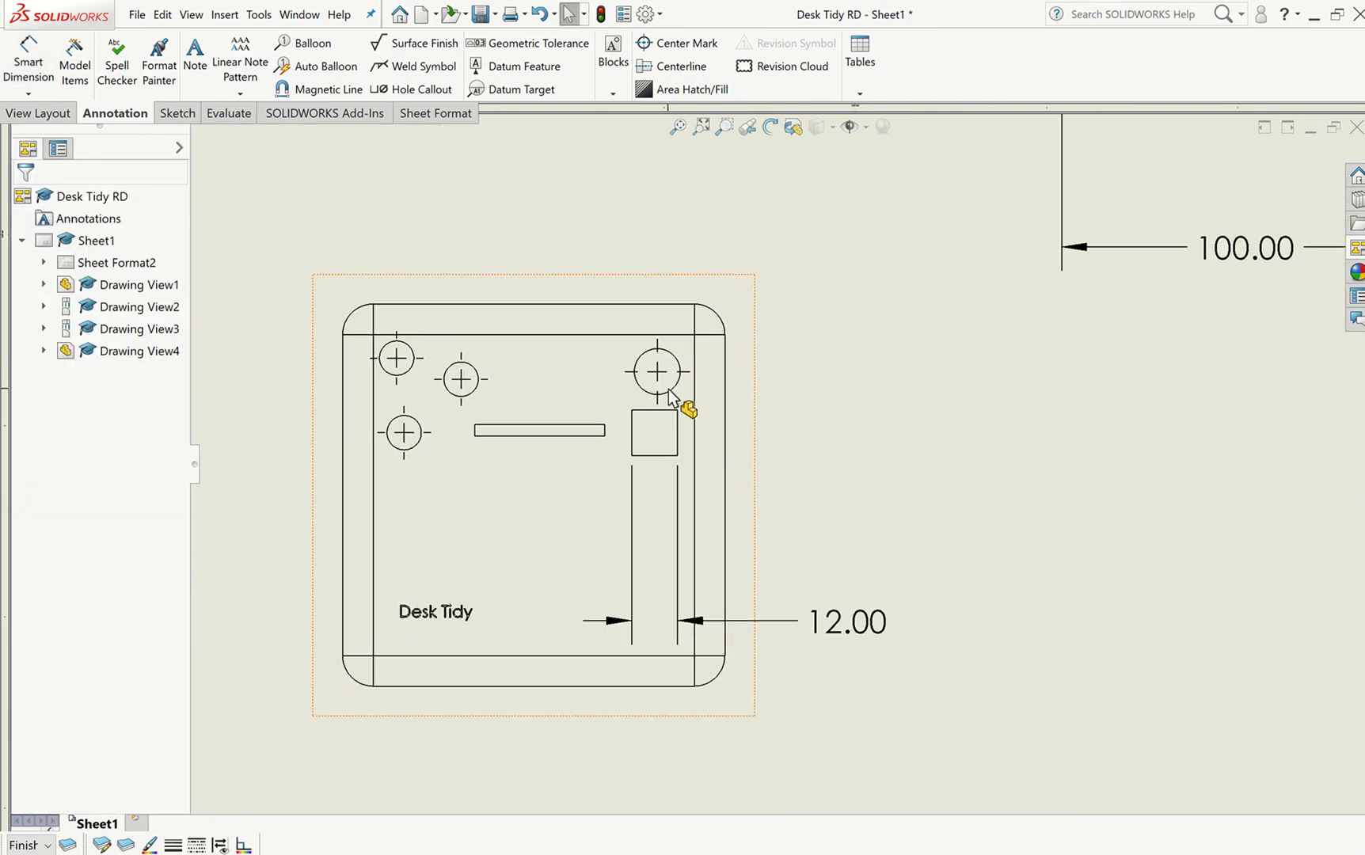
pyautogui.click(28, 59)
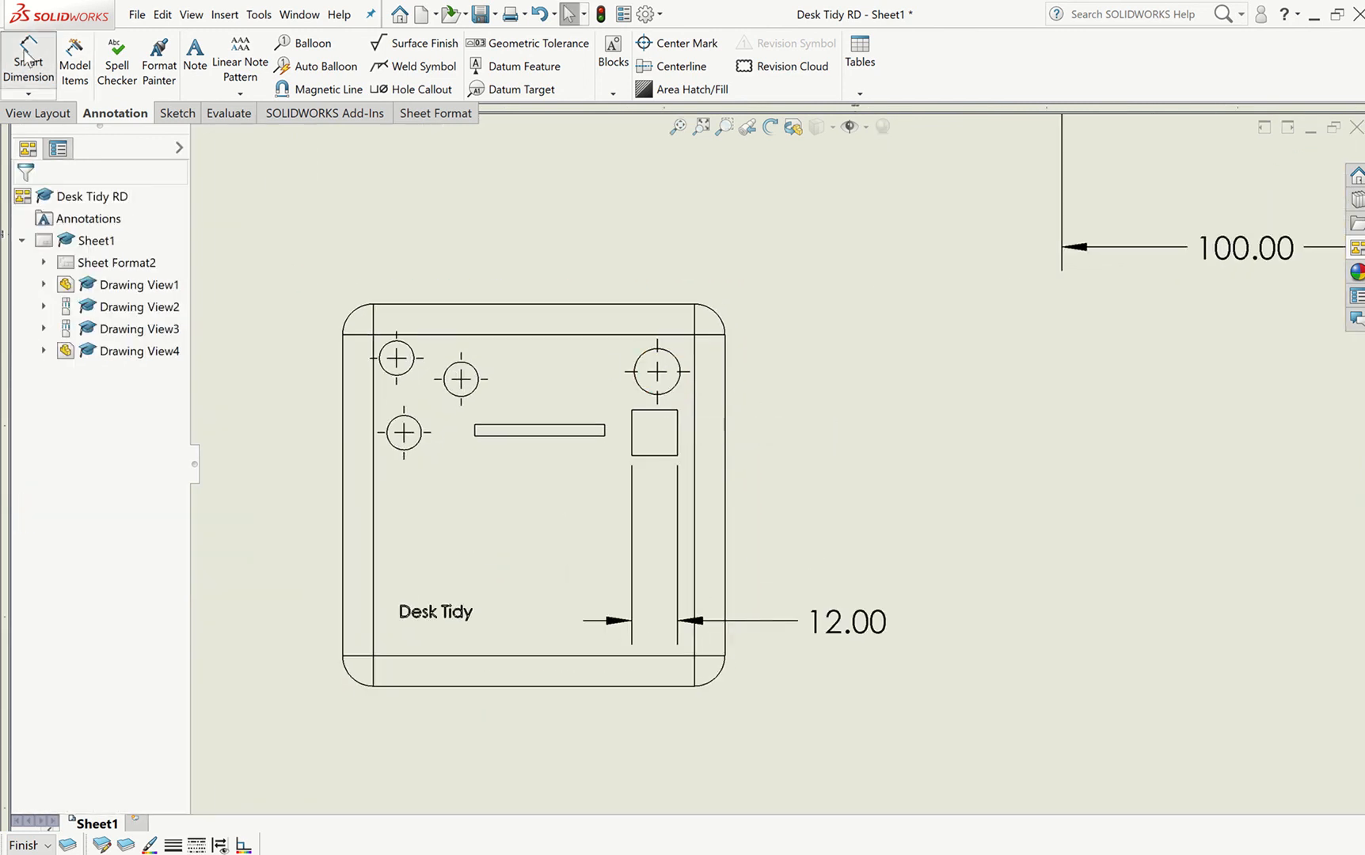
pyautogui.click(673, 398)
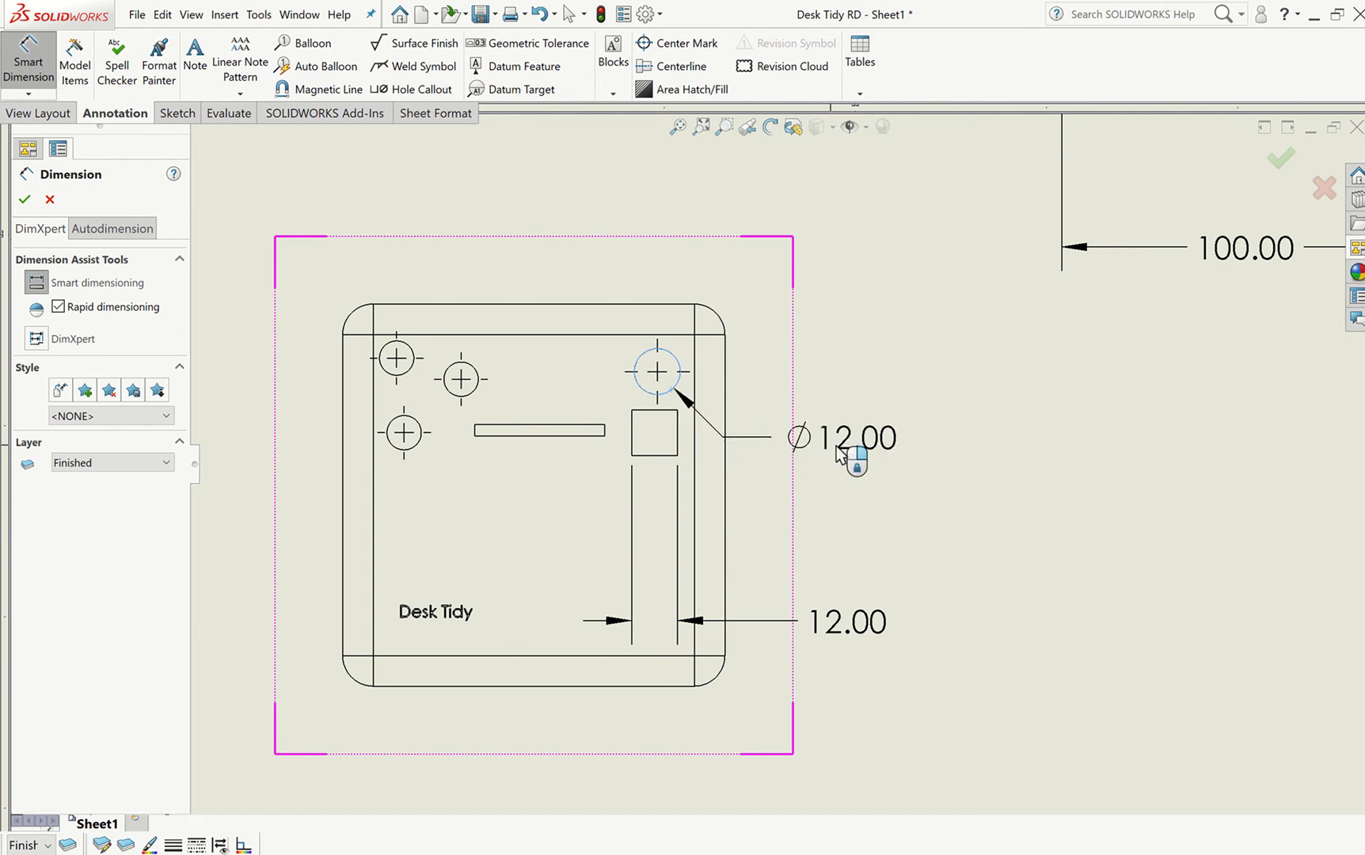
pyautogui.click(866, 451)
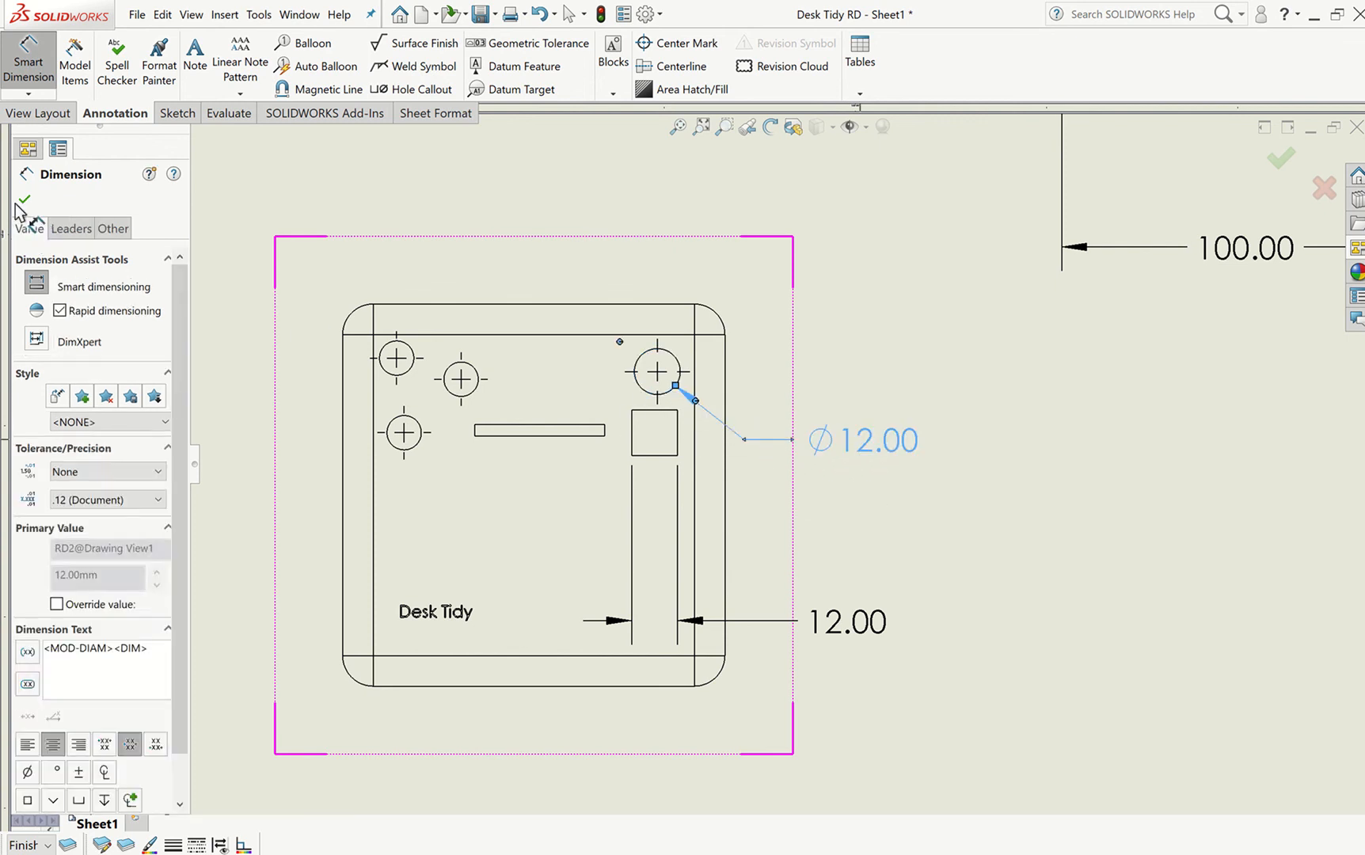
pyautogui.press('Escape')
# - Add a diameter dimension to the upper-left small hole in the top view, placed above and left of the view
pyautogui.click(28, 59)
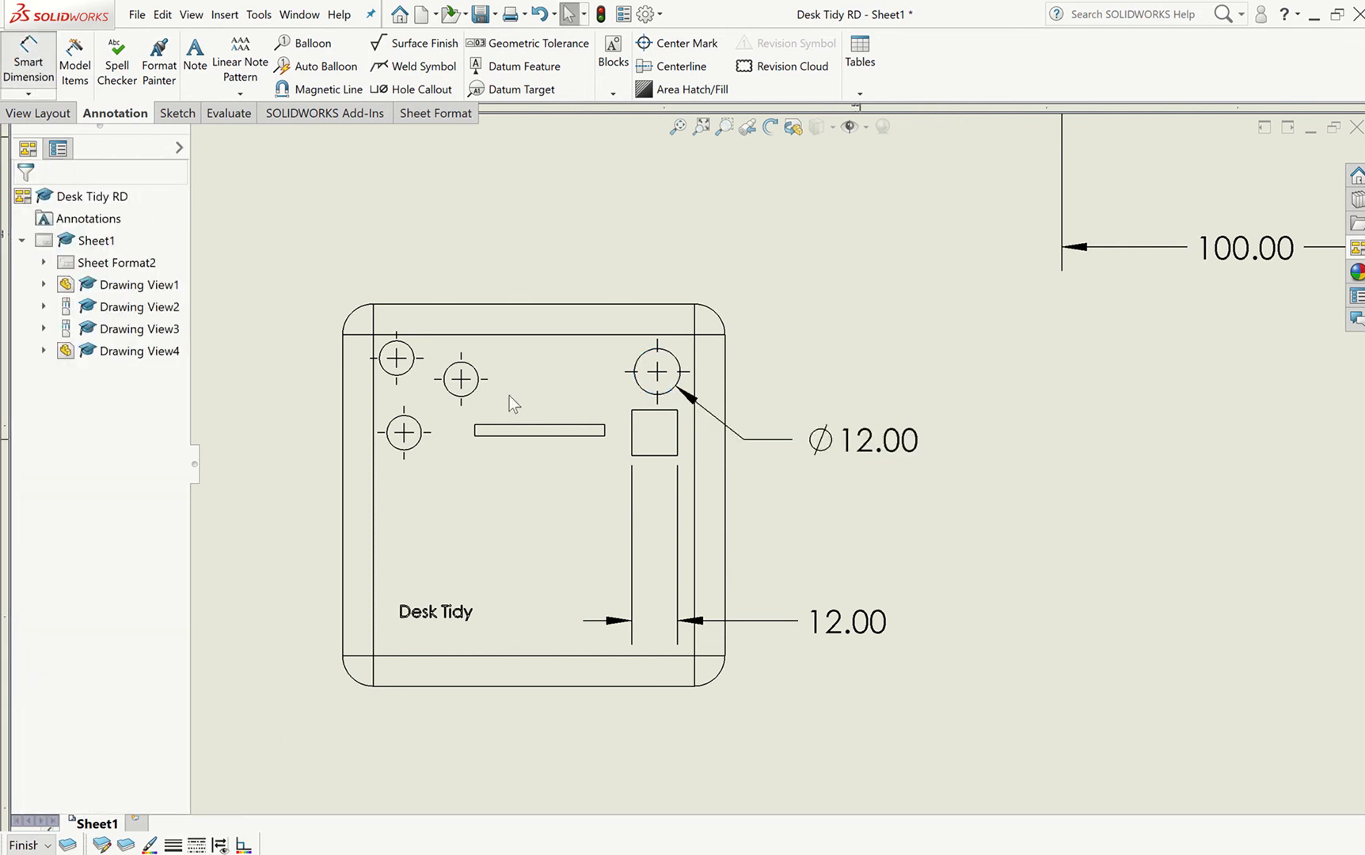
pyautogui.click(388, 345)
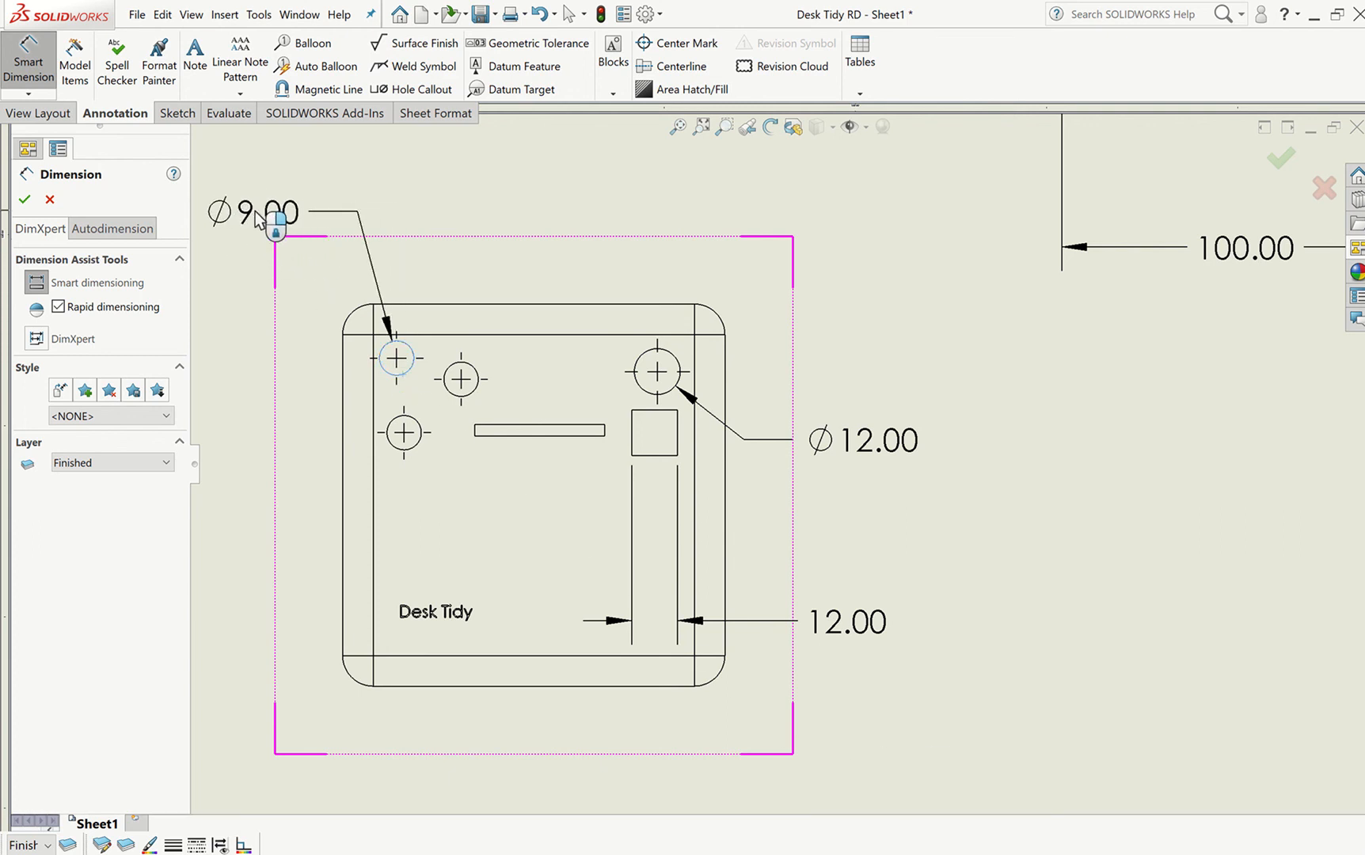
pyautogui.click(256, 213)
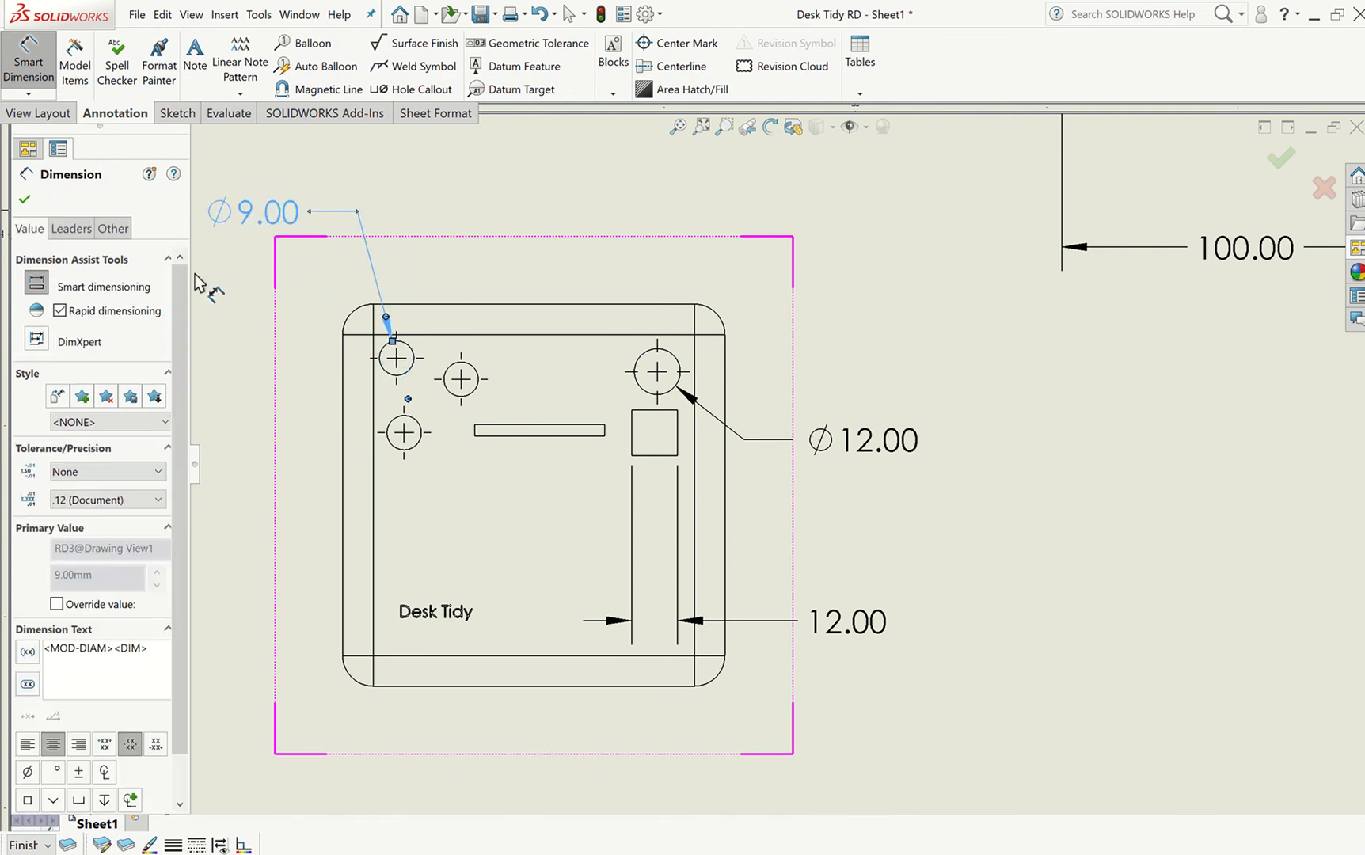
pyautogui.click(24, 199)
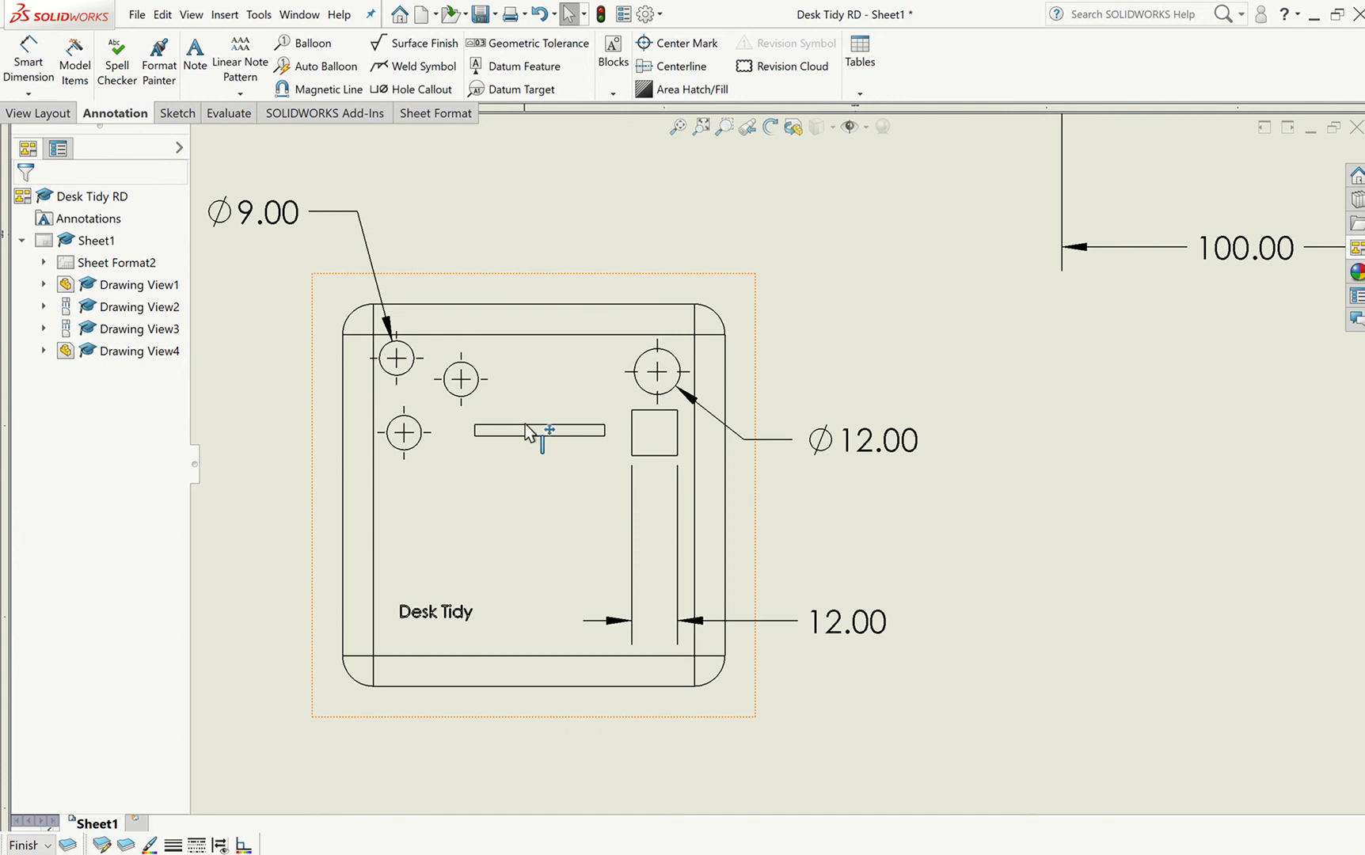
# - Dimension the slot's length between its two short end edges, placed above the top view in line with the small hole's diameter
pyautogui.click(532, 438)
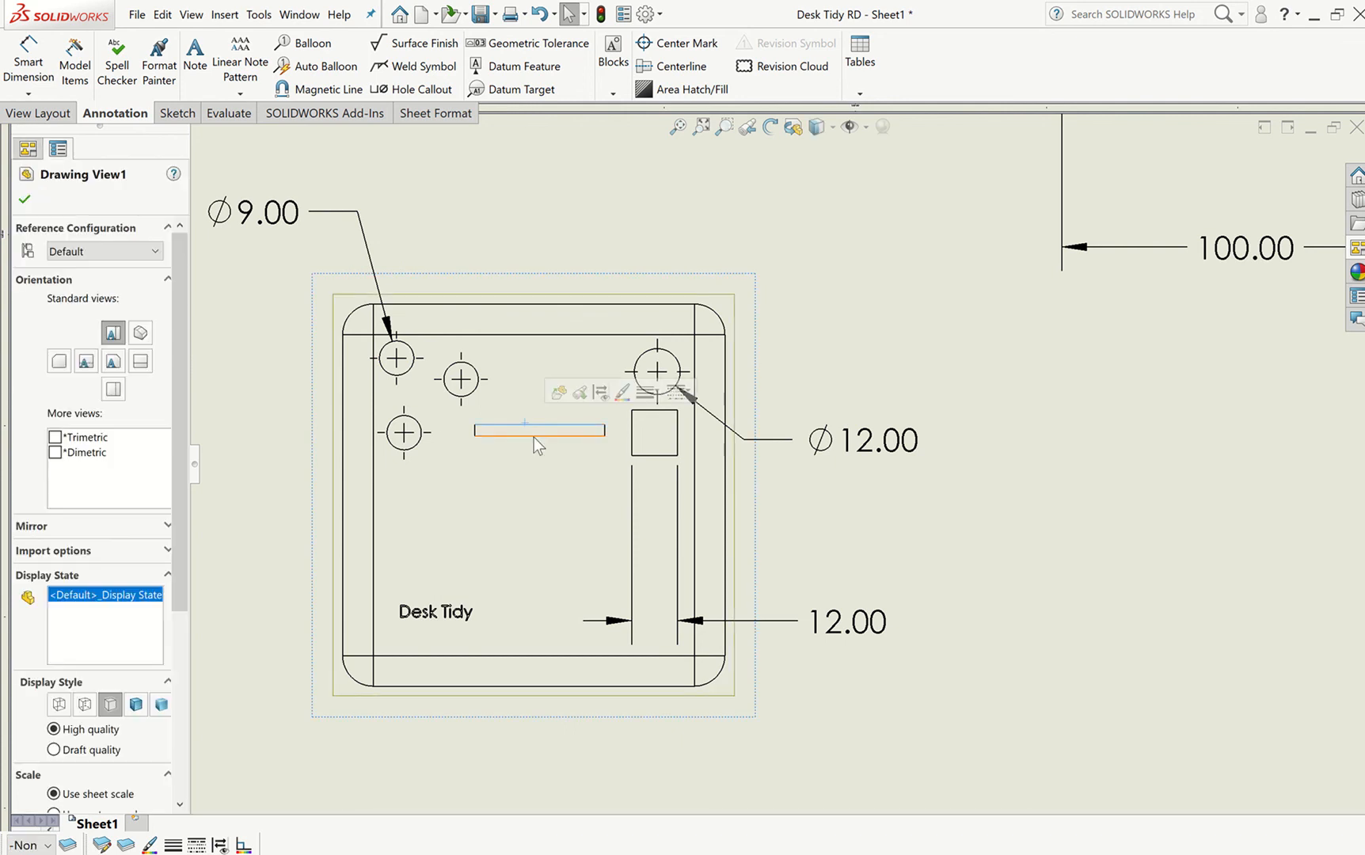
pyautogui.click(32, 63)
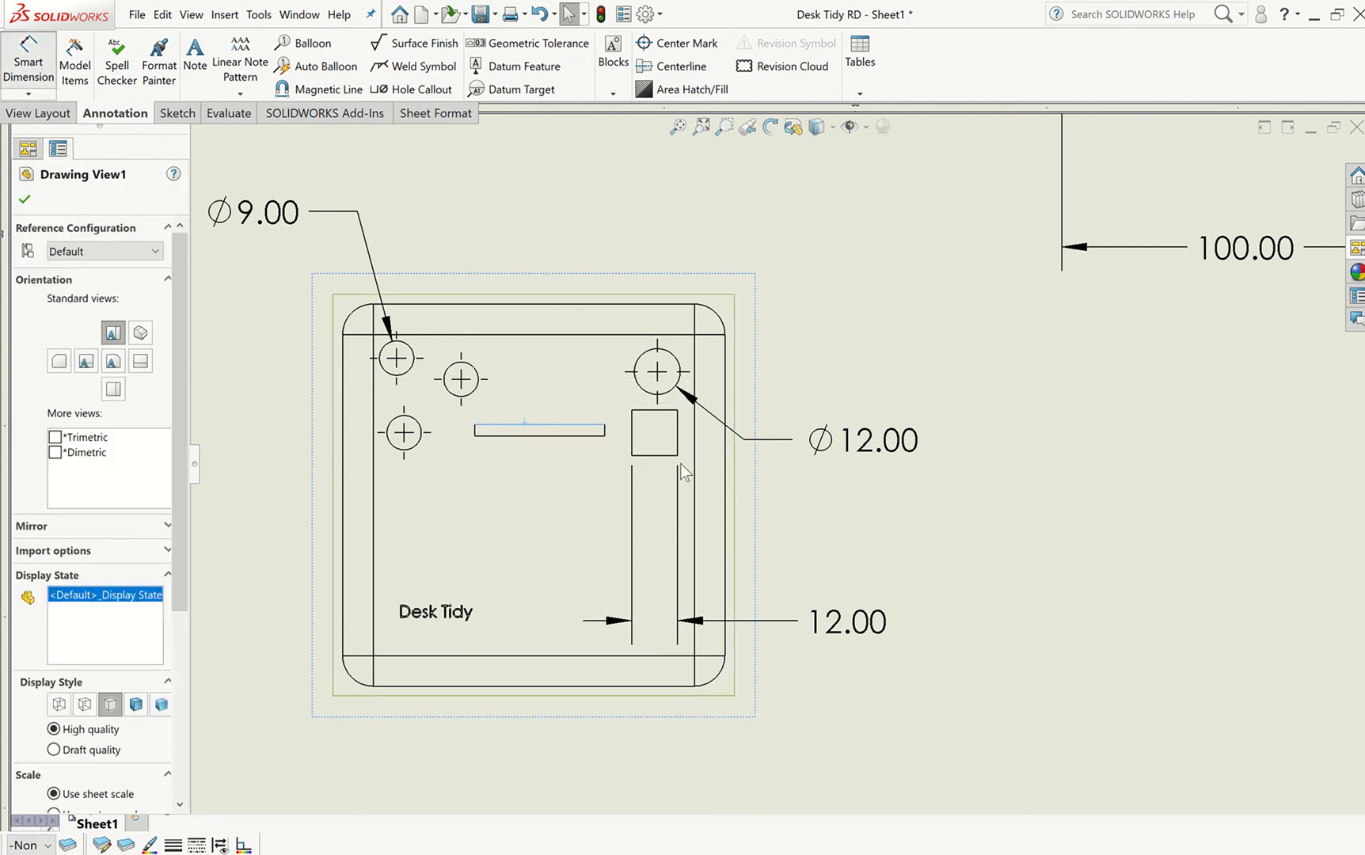
pyautogui.scroll(-5, 536, 435)
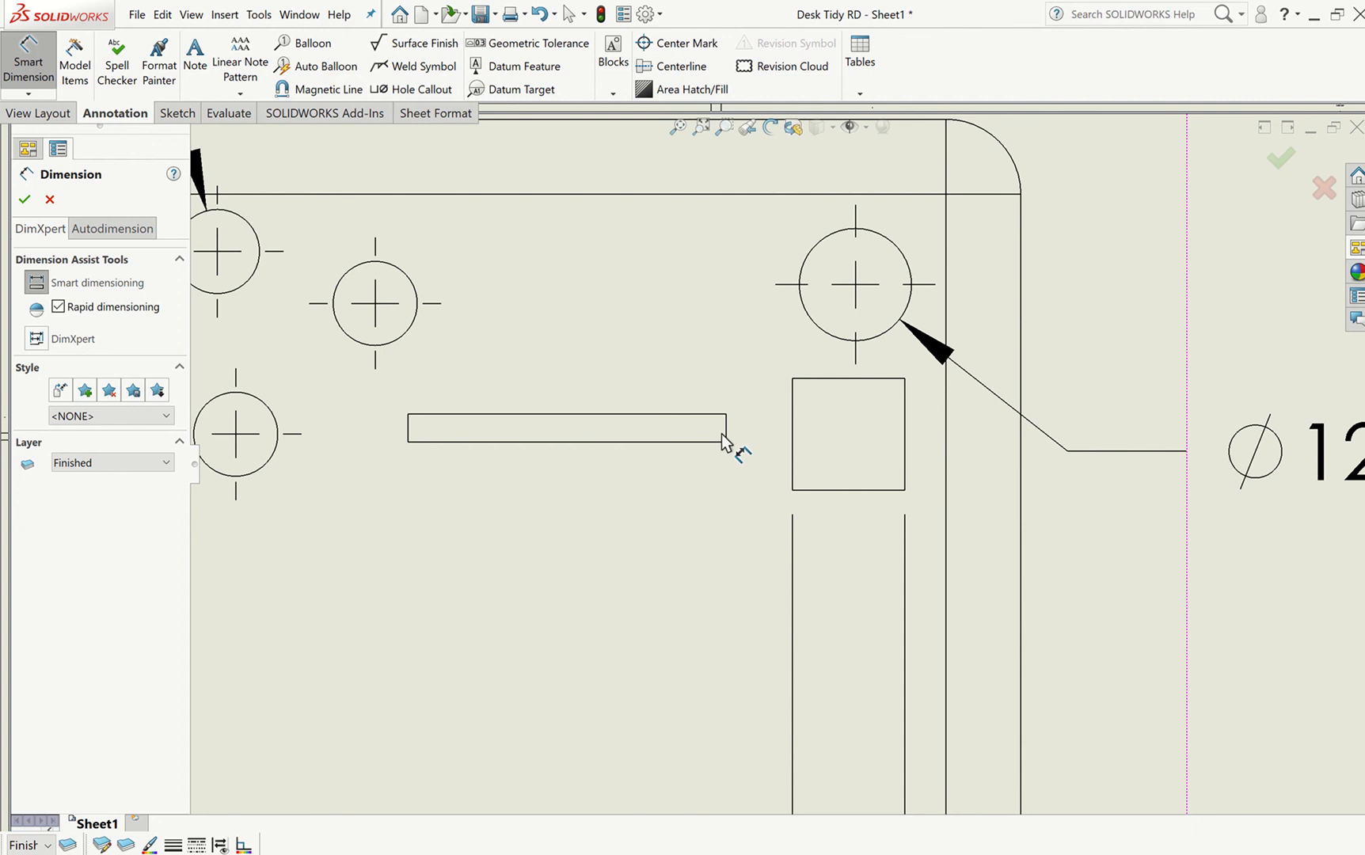
pyautogui.click(726, 437)
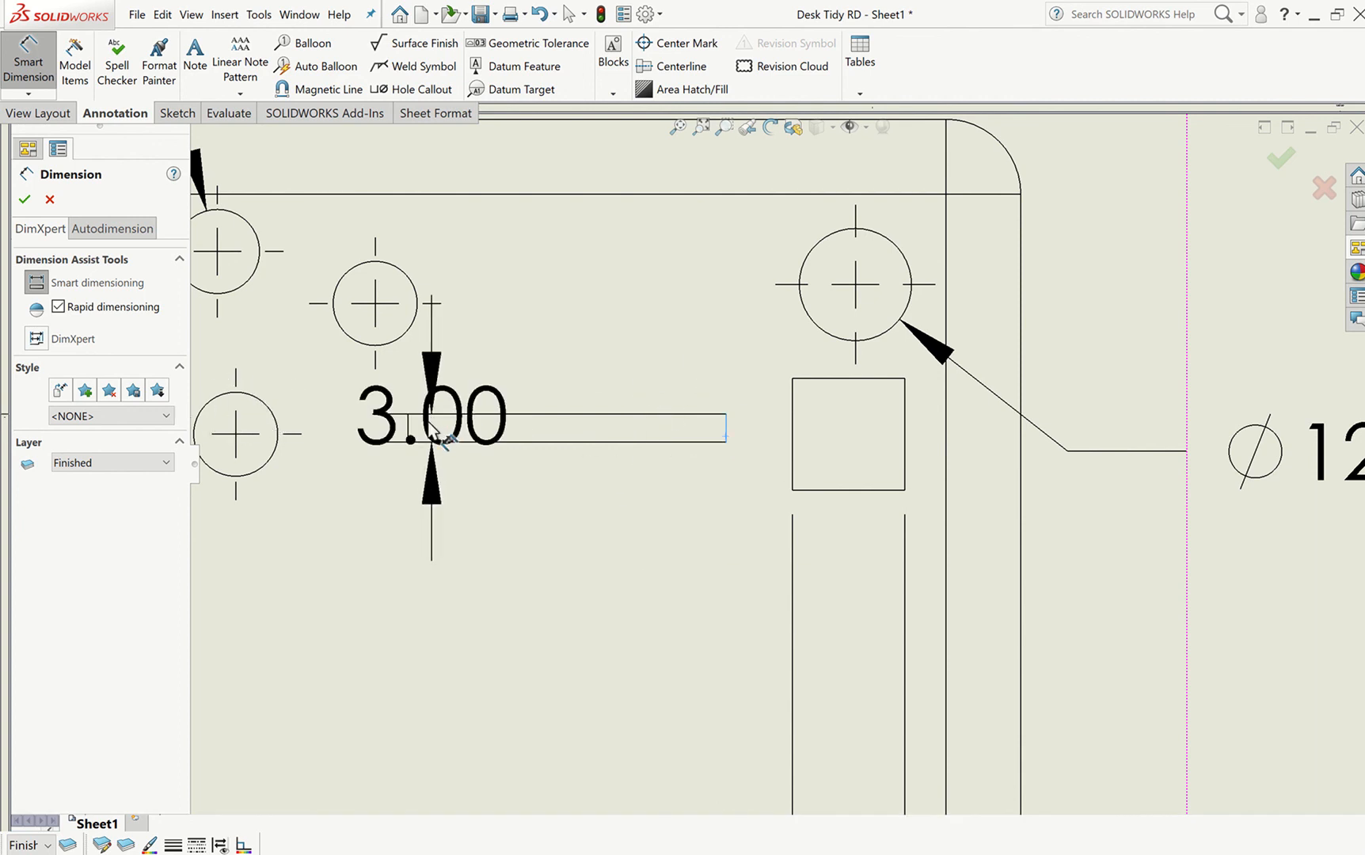
pyautogui.click(346, 428)
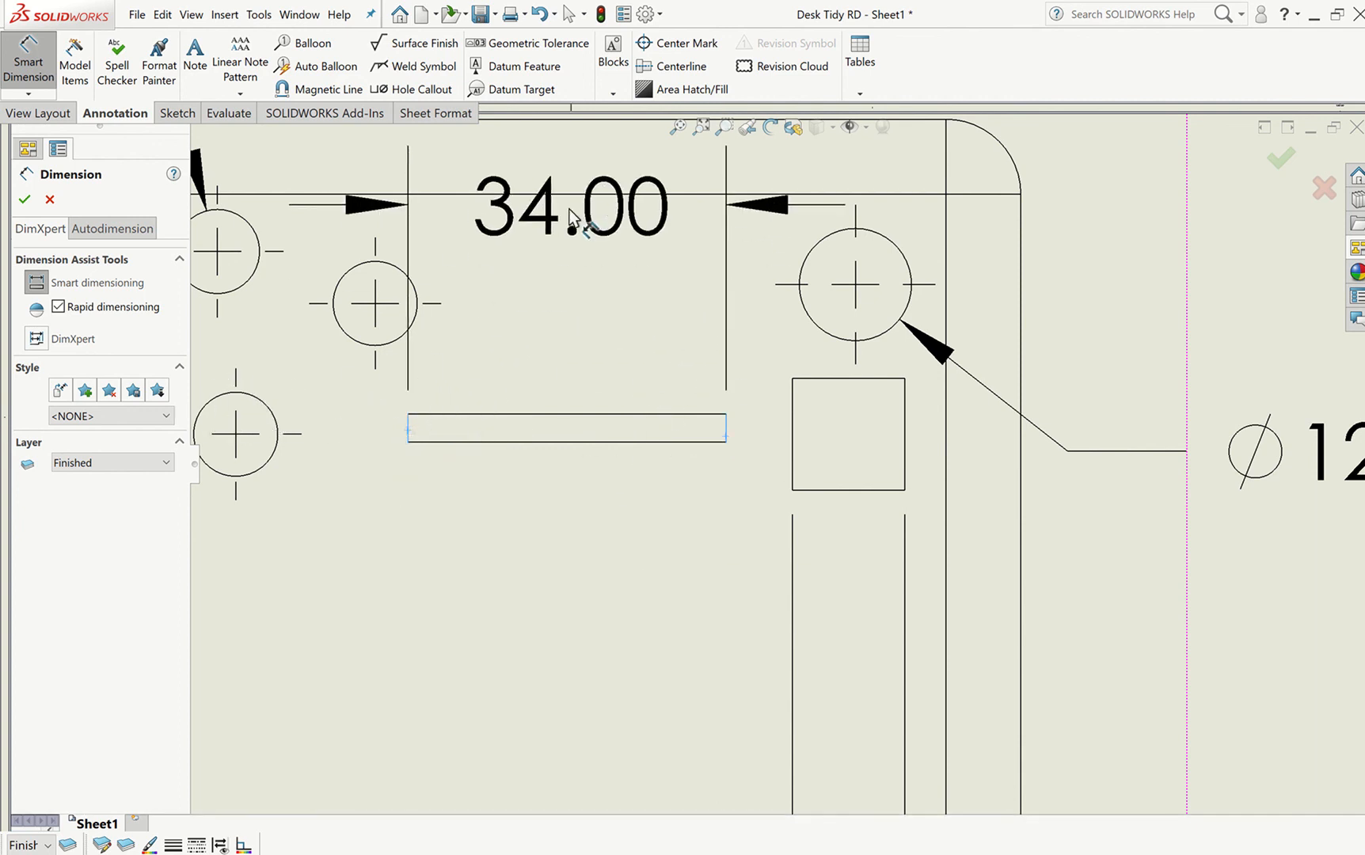
pyautogui.scroll(5, 579, 222)
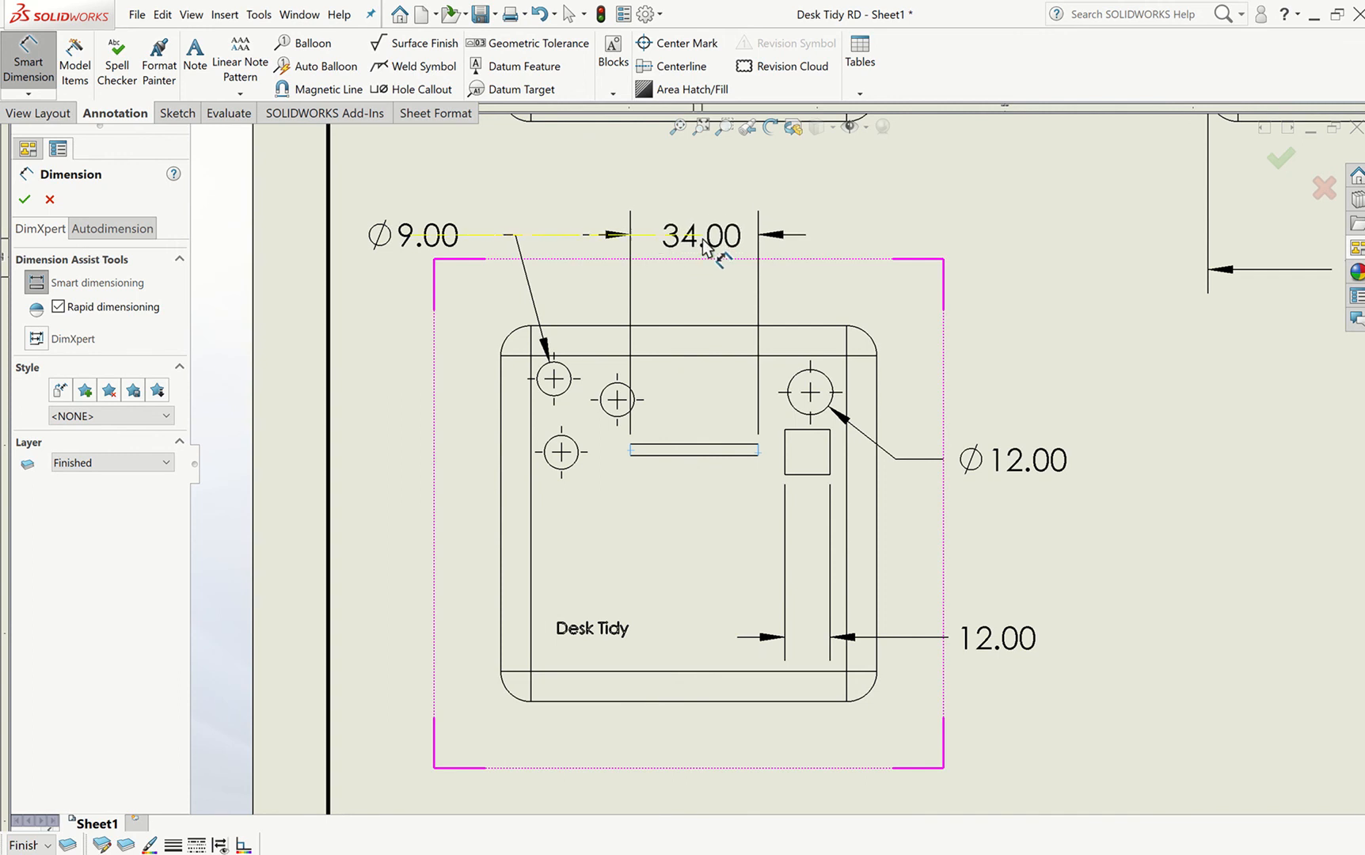
pyautogui.click(697, 245)
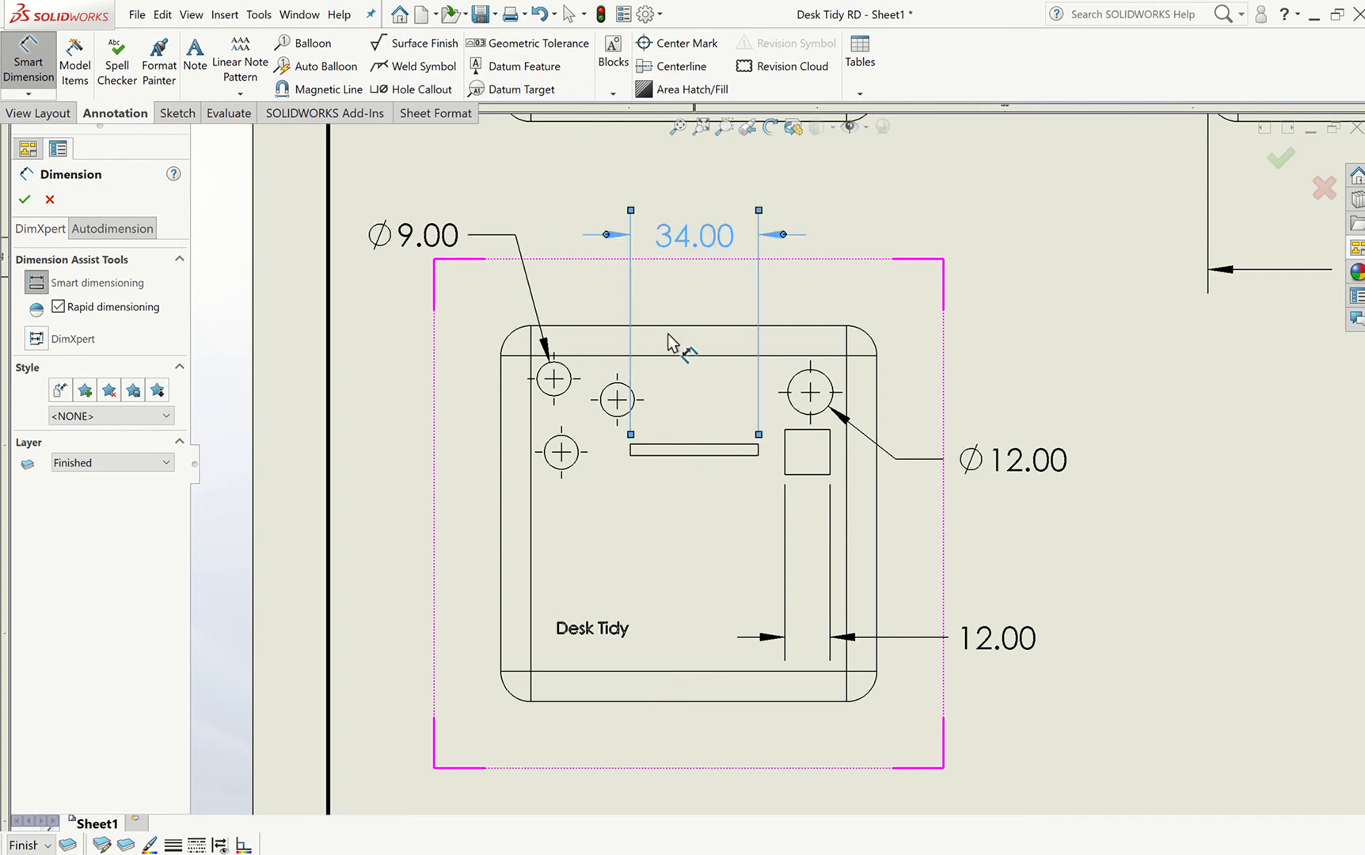
pyautogui.press('Escape')
# - Dimension the slot's width between its two long edges, with the text just below the slot
pyautogui.scroll(-3, 629, 469)
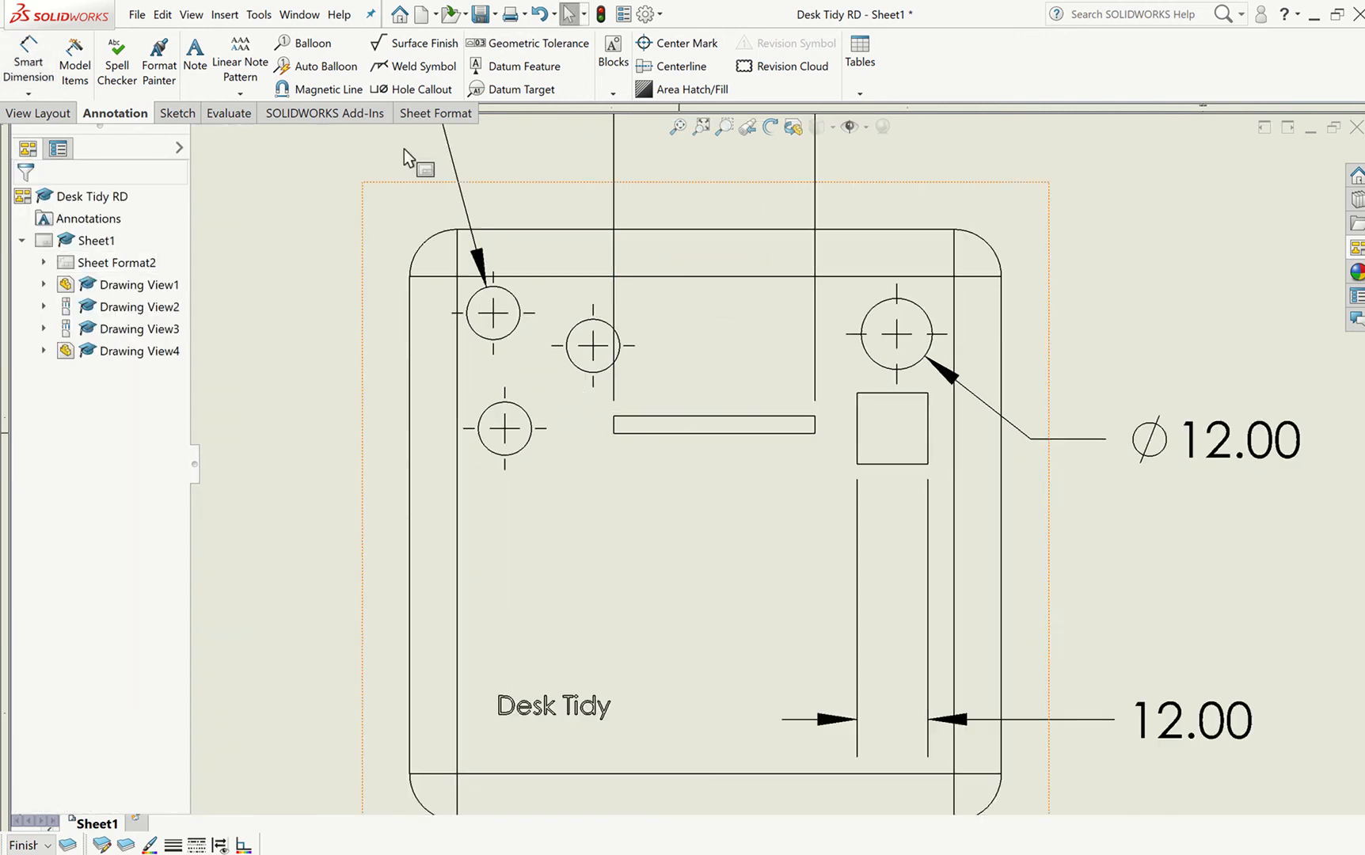
pyautogui.click(28, 57)
pyautogui.scroll(-2, 709, 386)
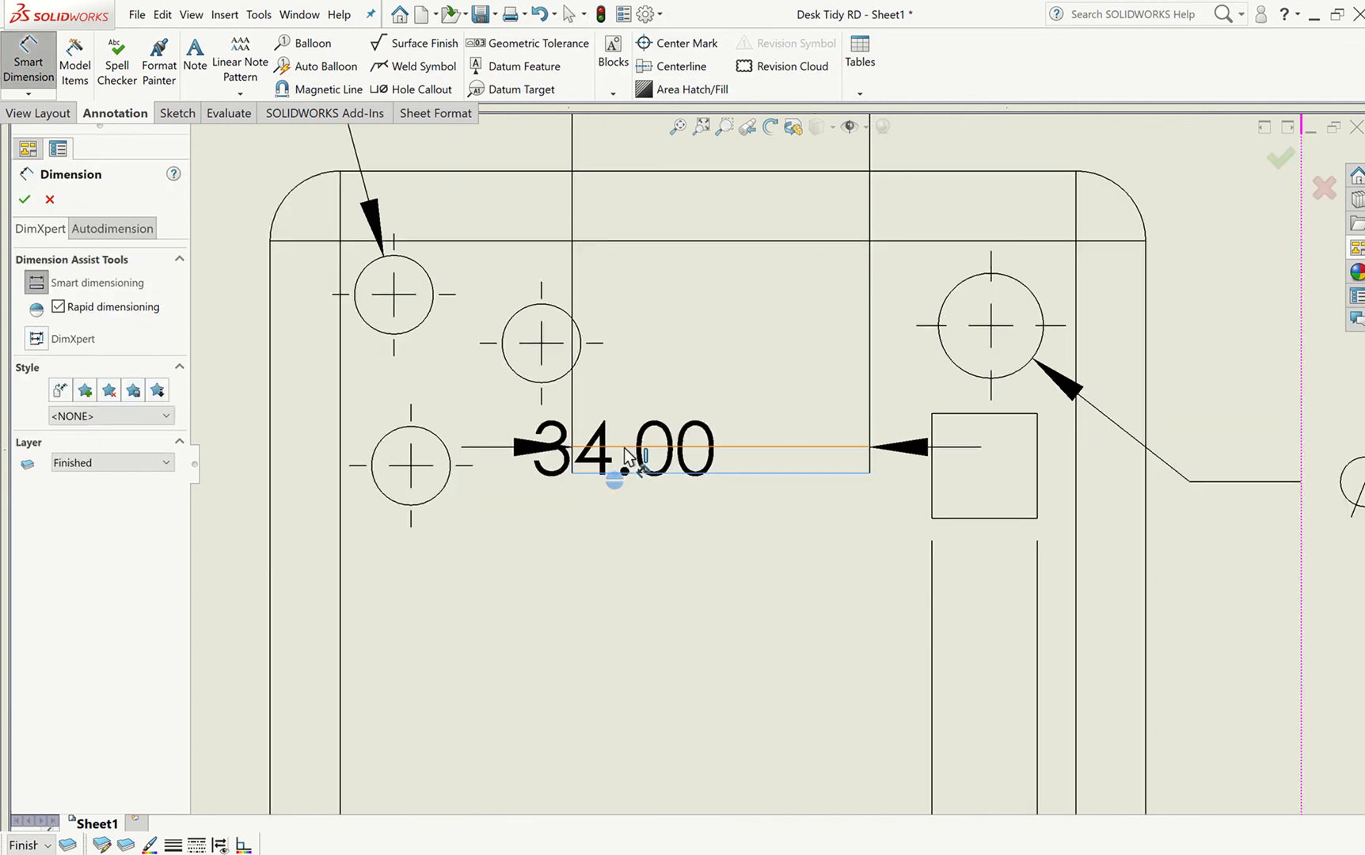
pyautogui.click(624, 448)
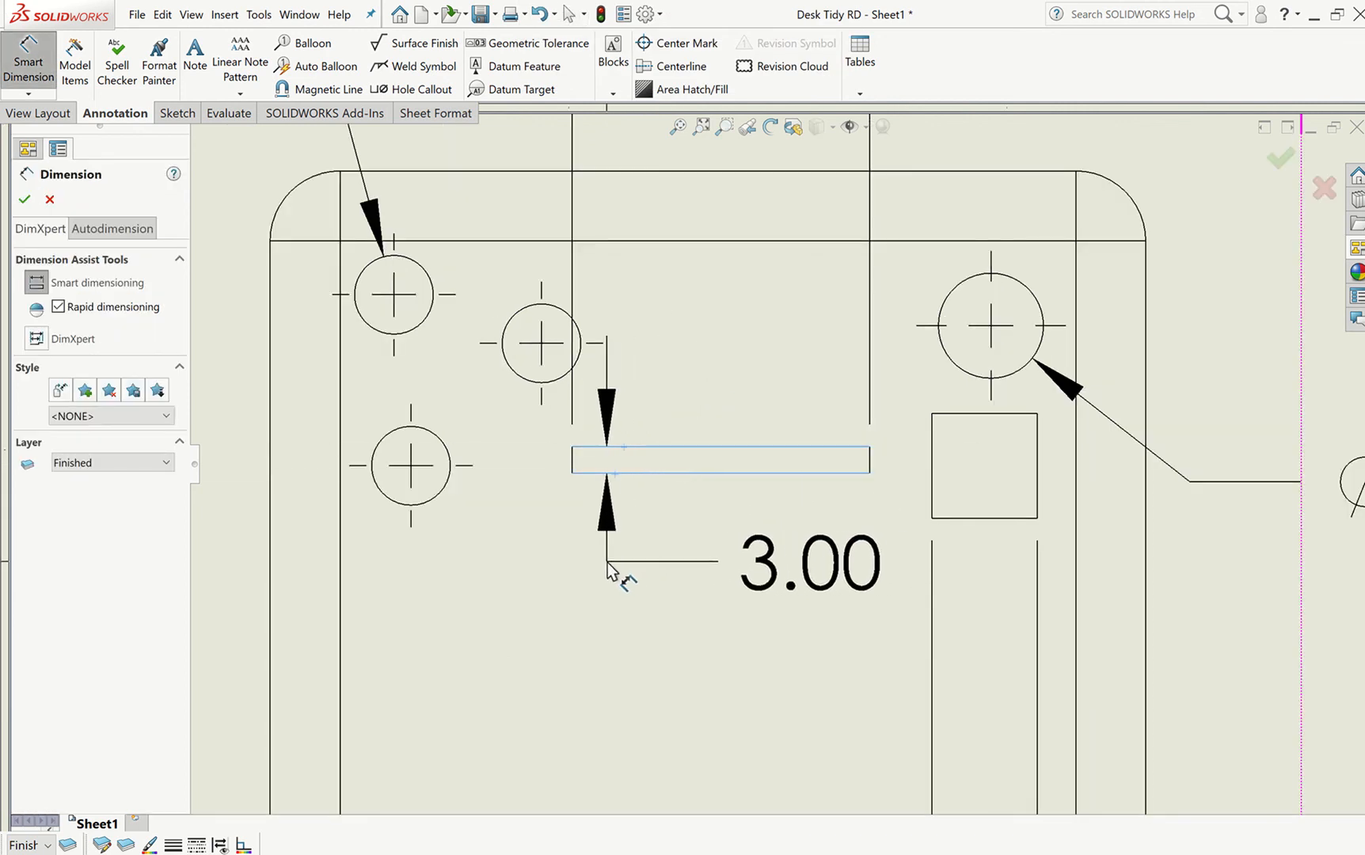
pyautogui.click(606, 562)
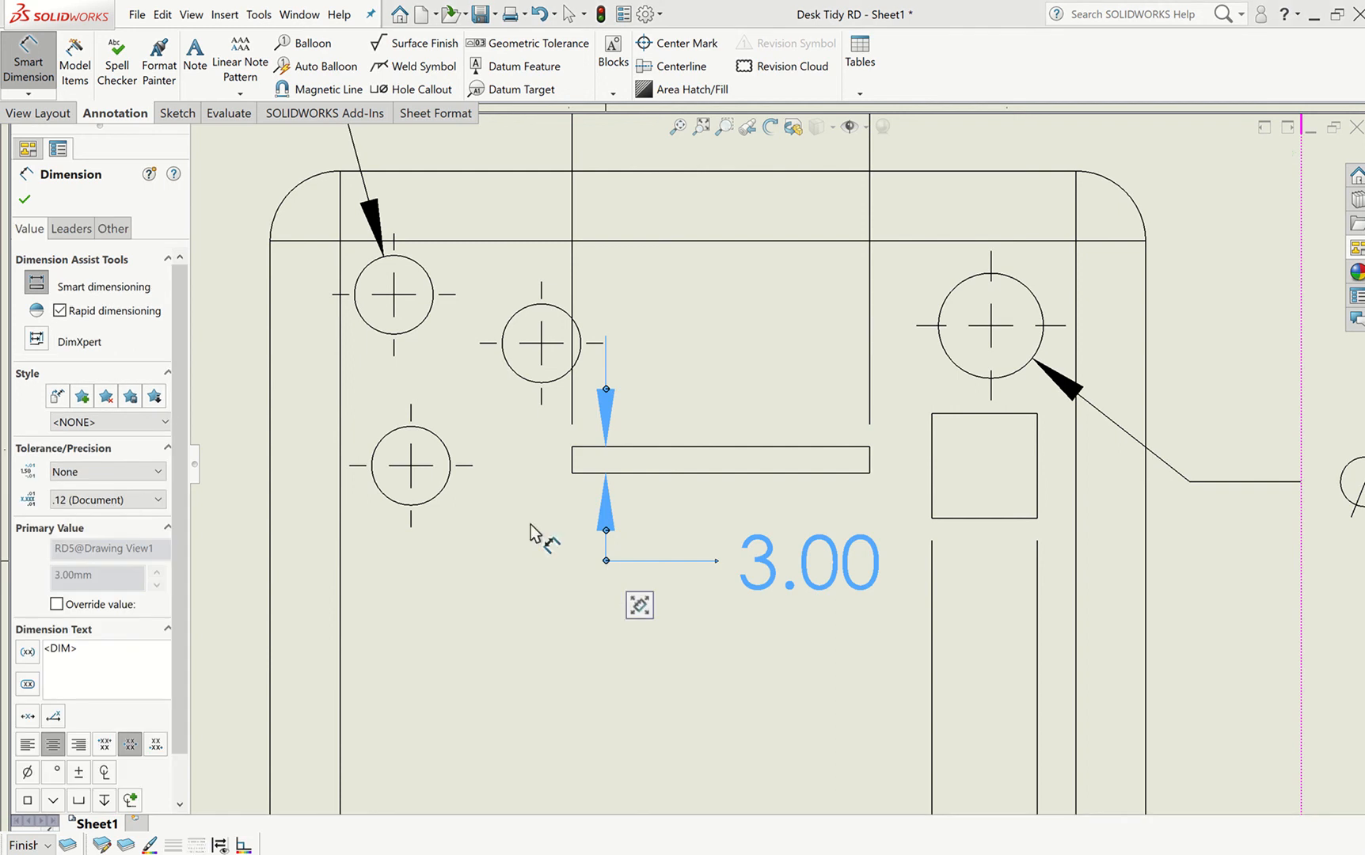
pyautogui.click(27, 201)
# - Give the shaded isometric view a custom scale of 1:1
pyautogui.scroll(8, 791, 657)
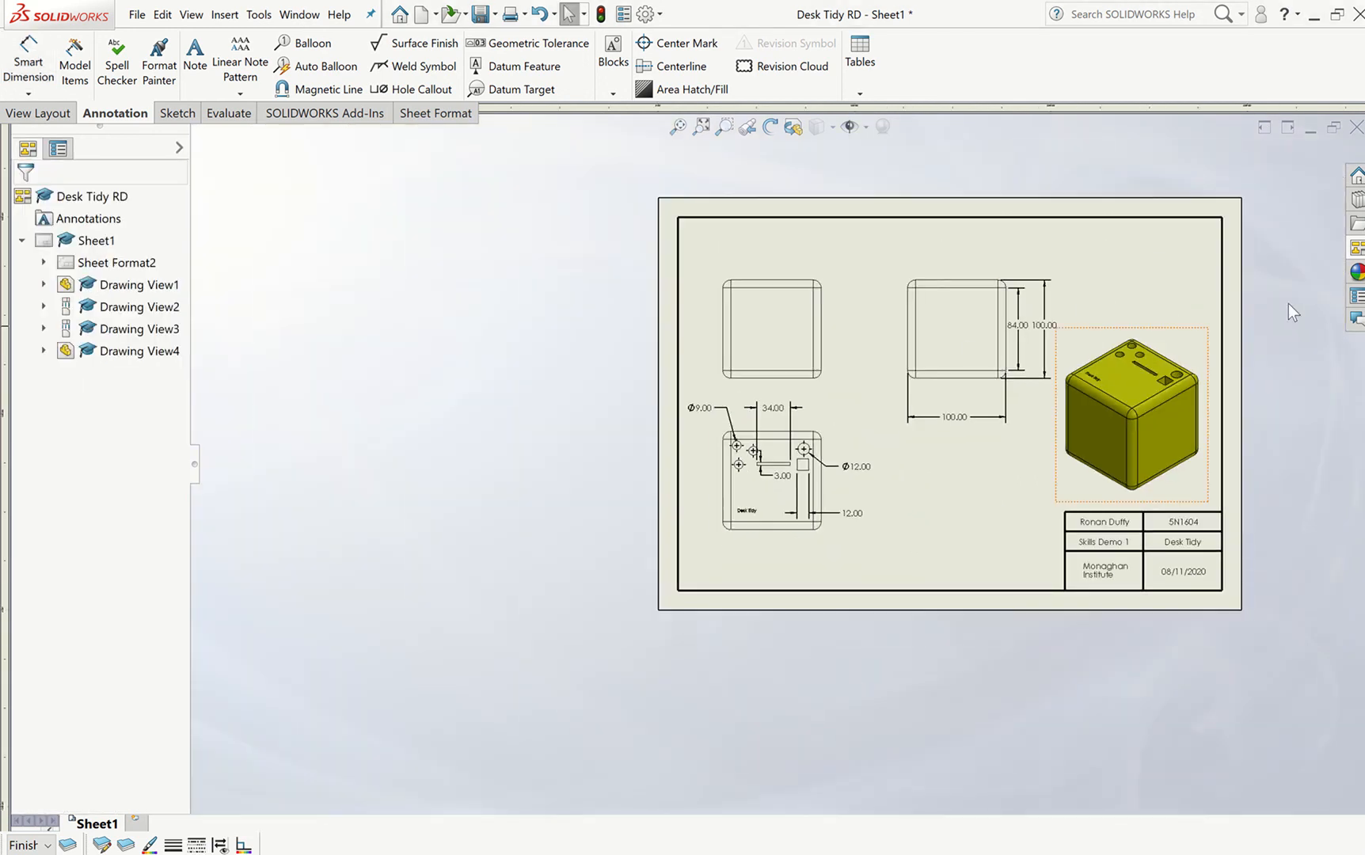
pyautogui.scroll(-1, 1121, 422)
pyautogui.scroll(-1, 1121, 422)
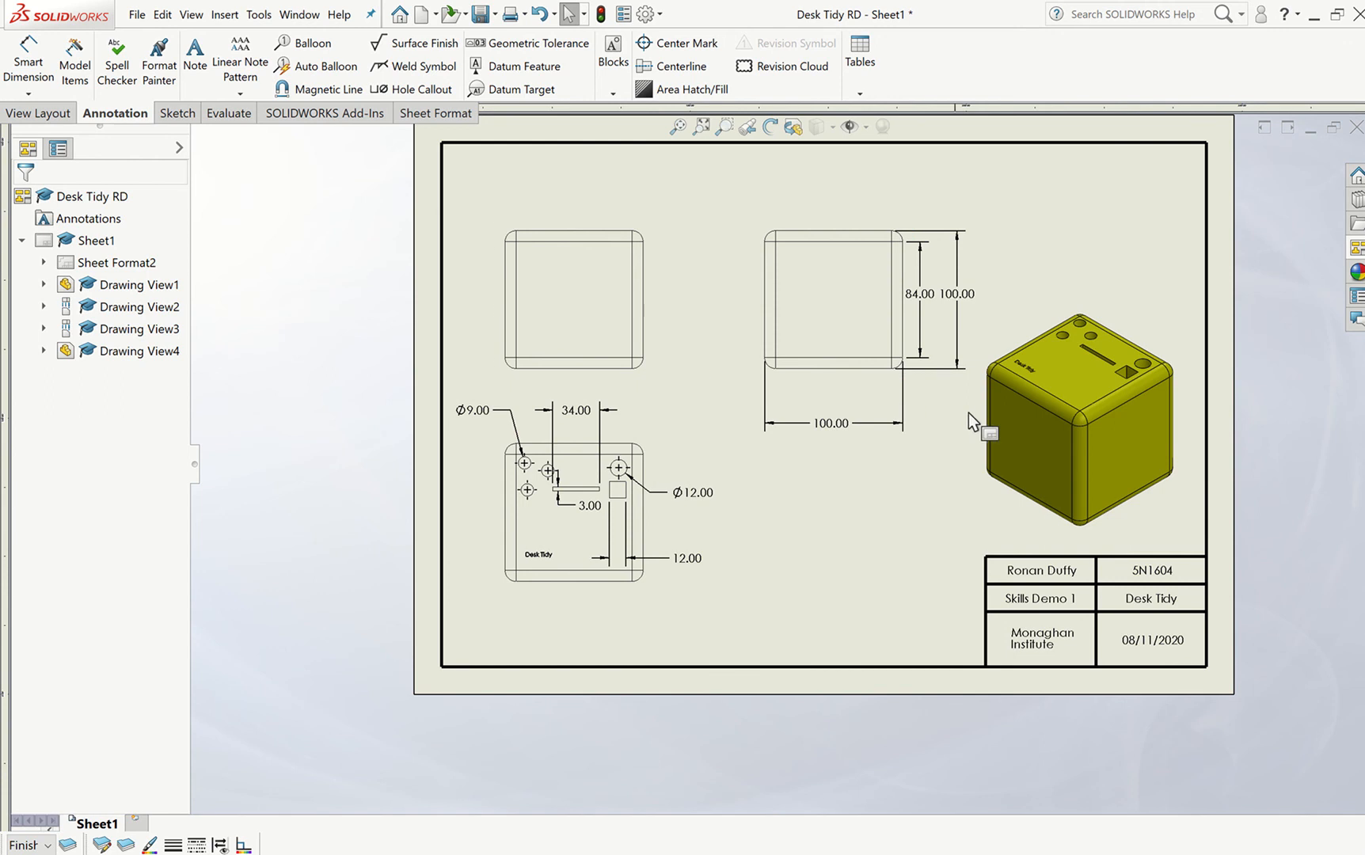
pyautogui.click(1034, 415)
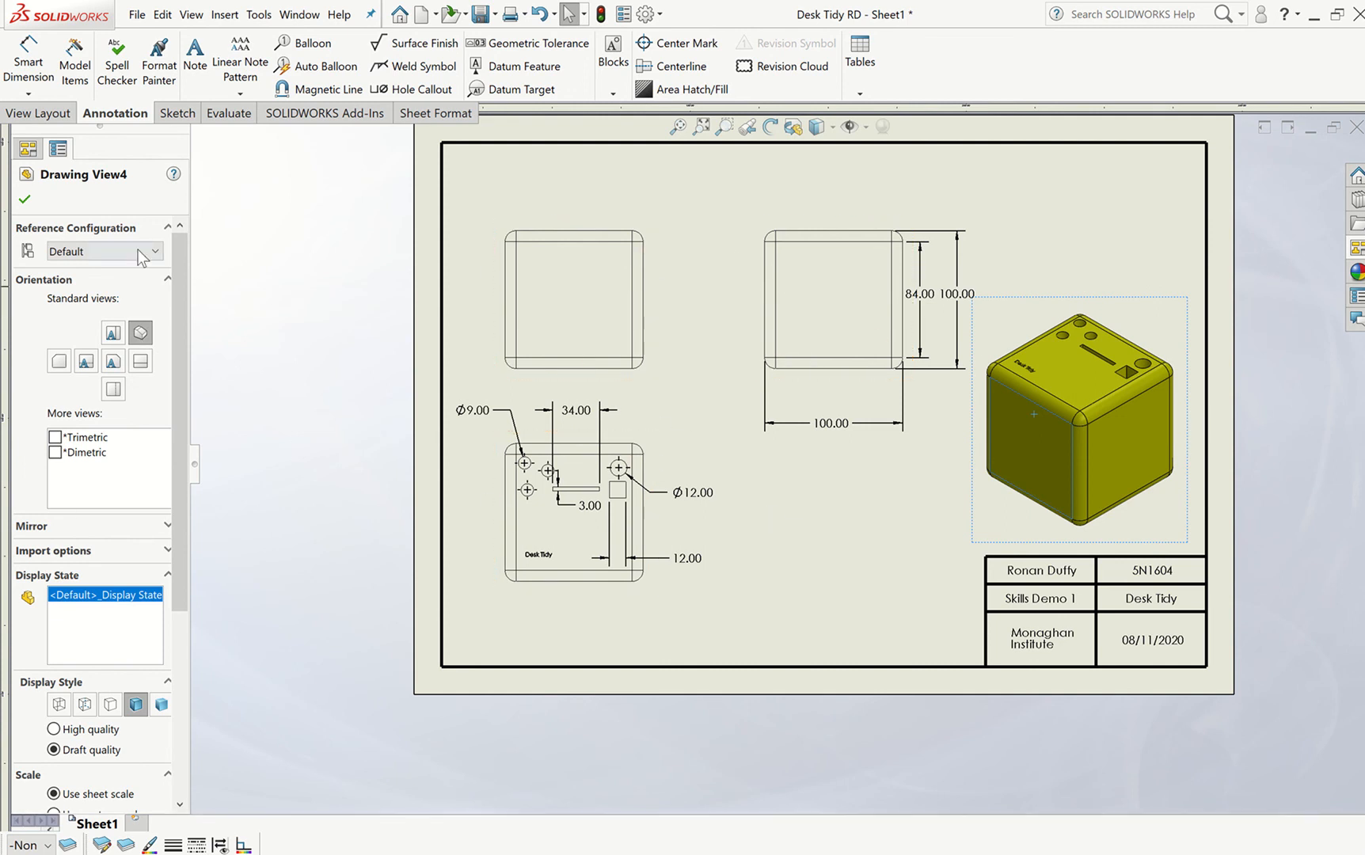
pyautogui.moveTo(178, 389); pyautogui.dragTo(182, 602)
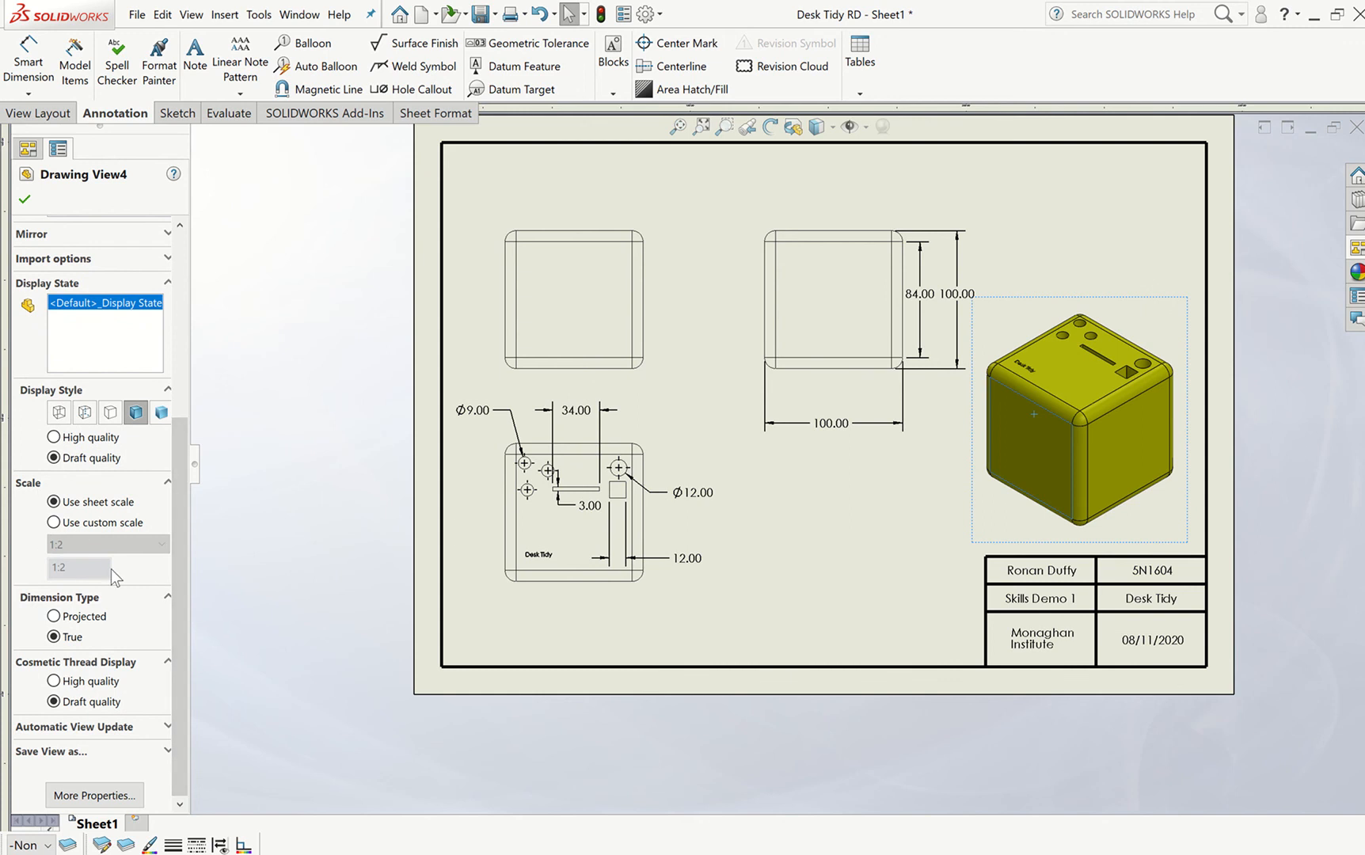
pyautogui.click(53, 523)
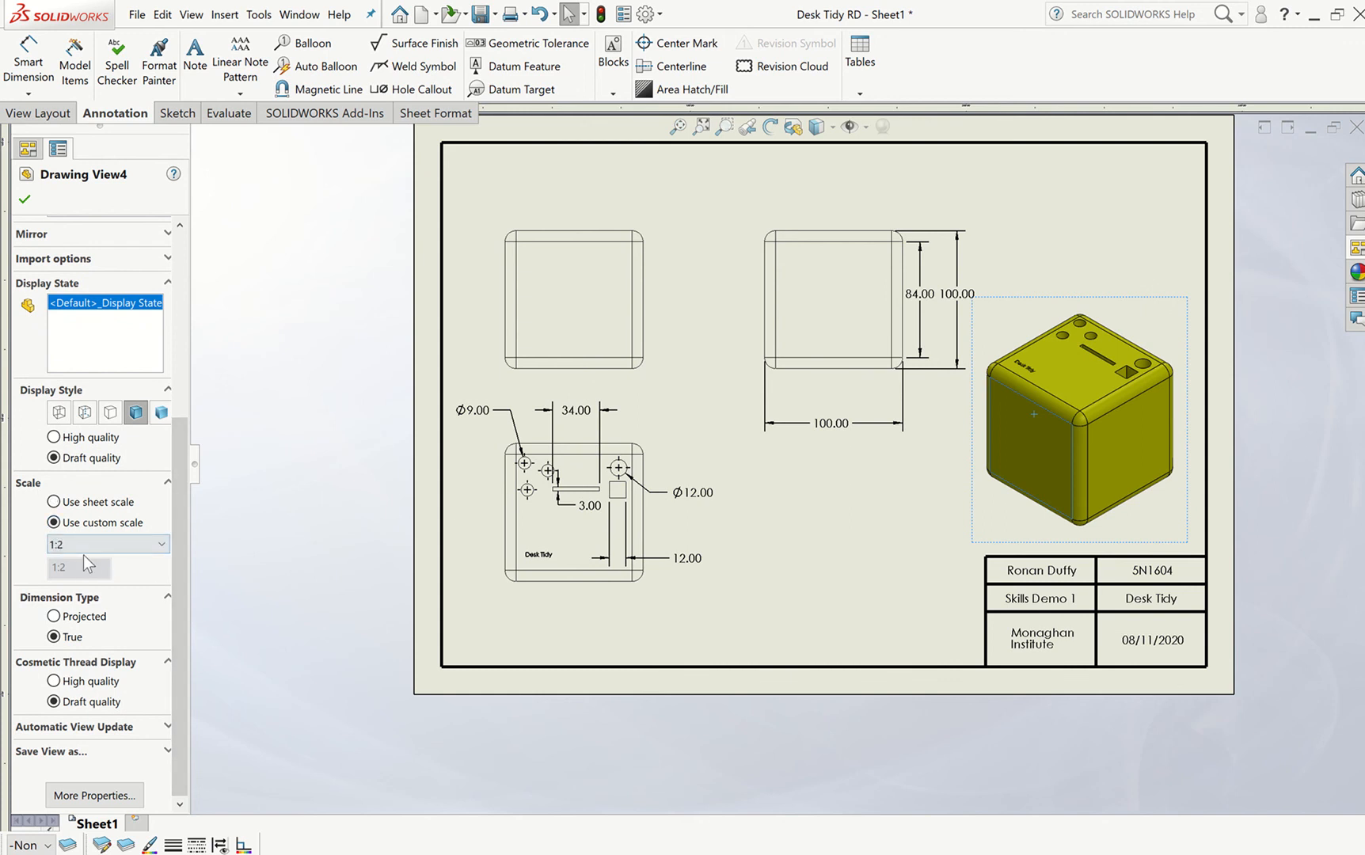
pyautogui.click(89, 546)
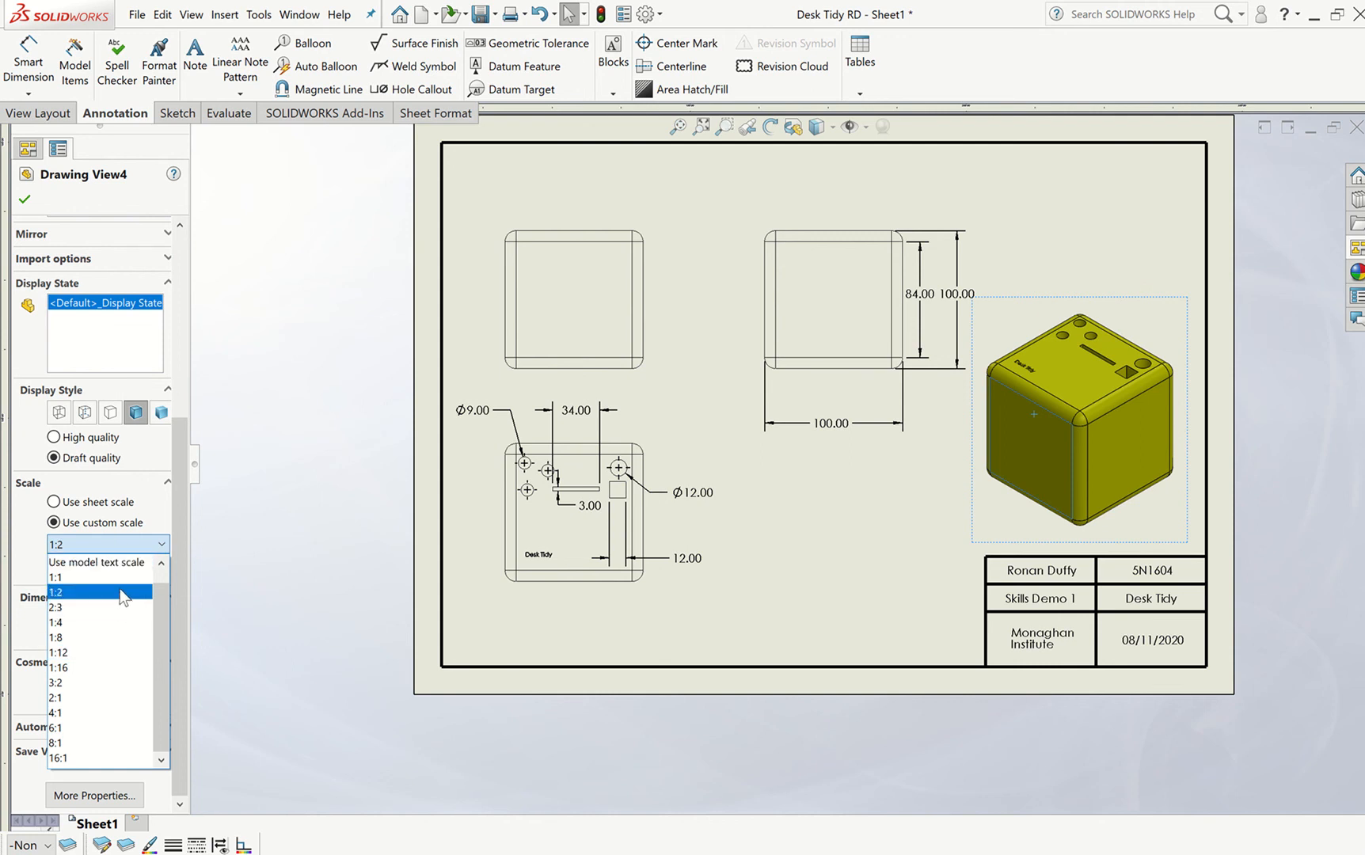
pyautogui.click(110, 579)
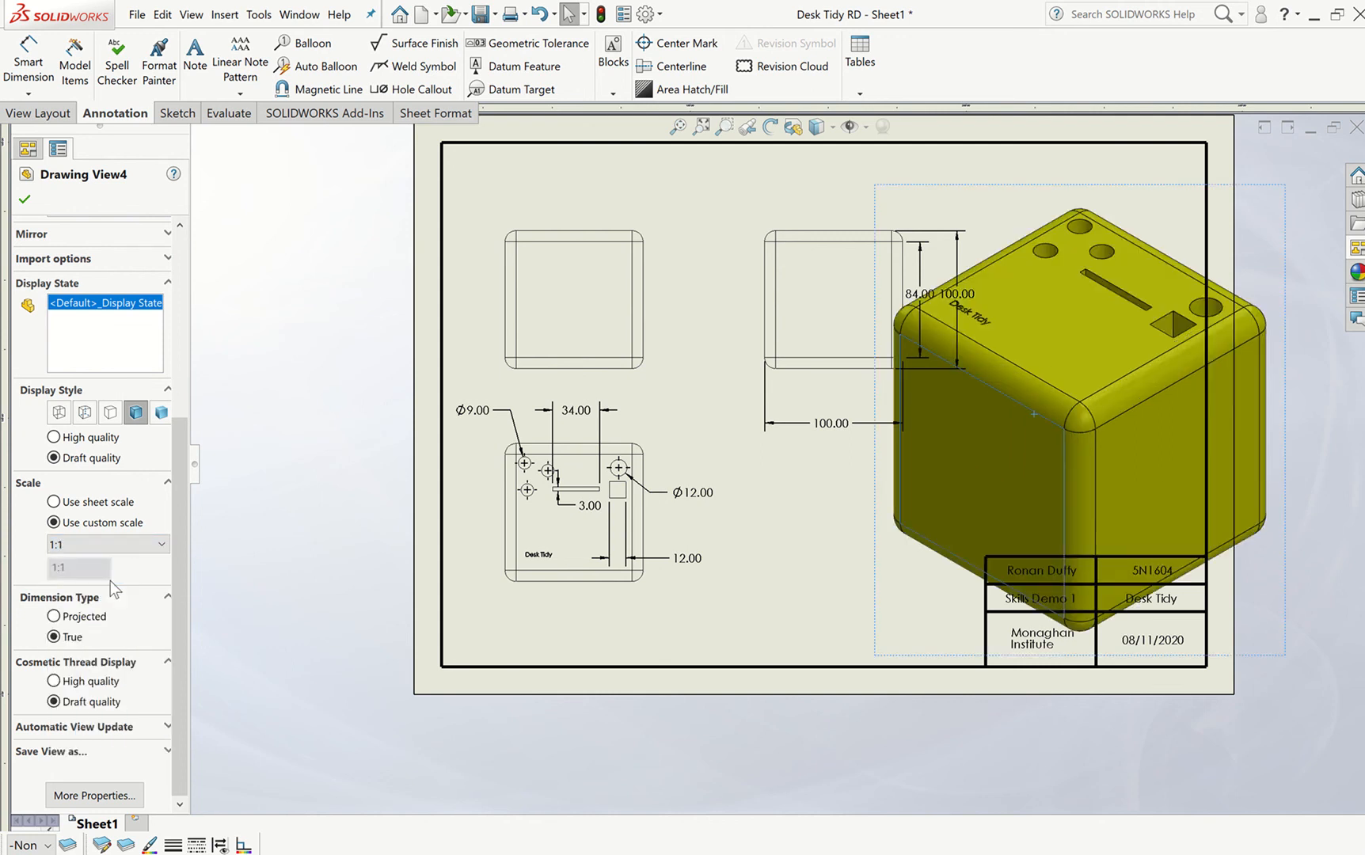
# - Set the shaded isometric view's custom scale to 1:2 and finish editing its view properties
pyautogui.click(105, 544)
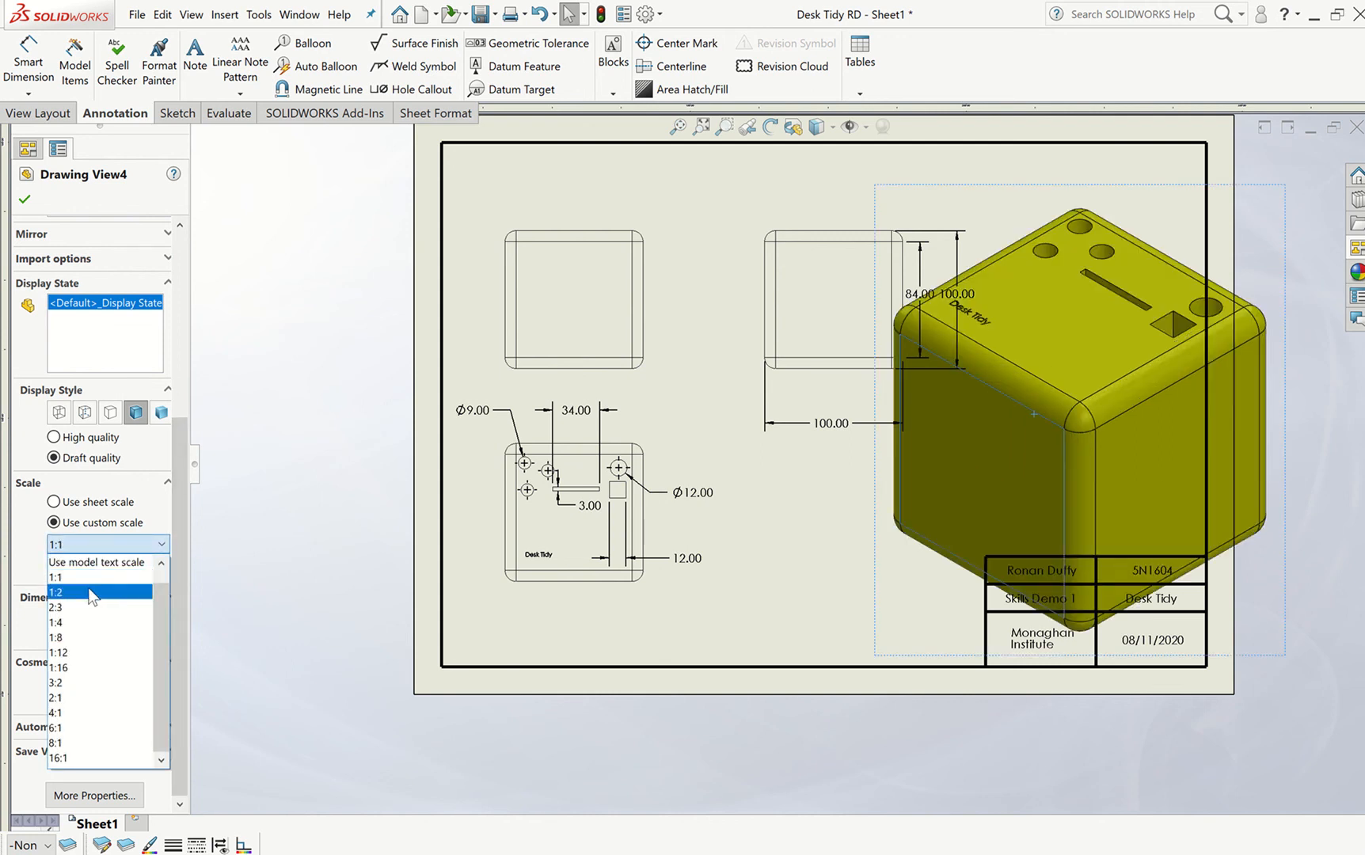
pyautogui.click(89, 595)
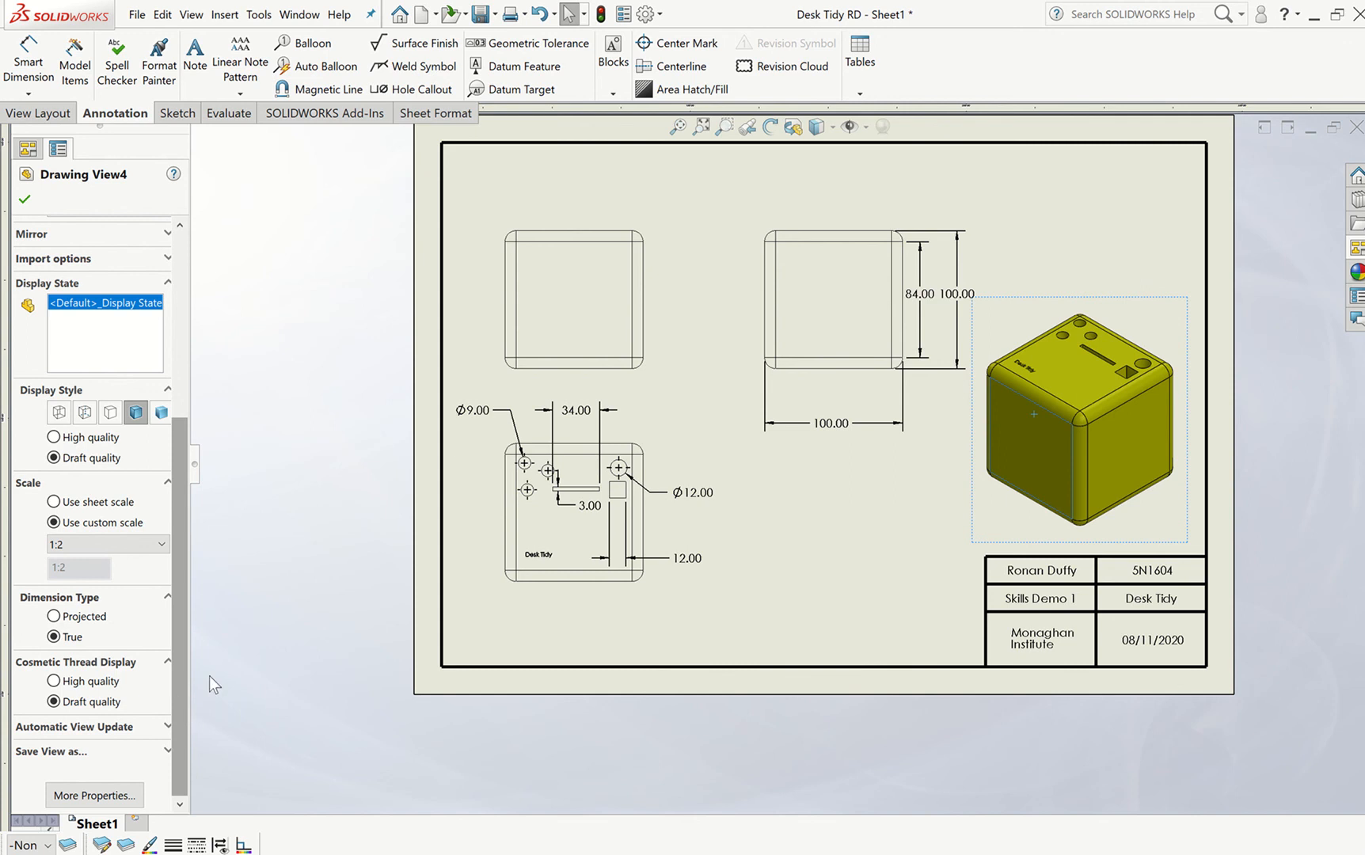
pyautogui.scroll(5, 209, 675)
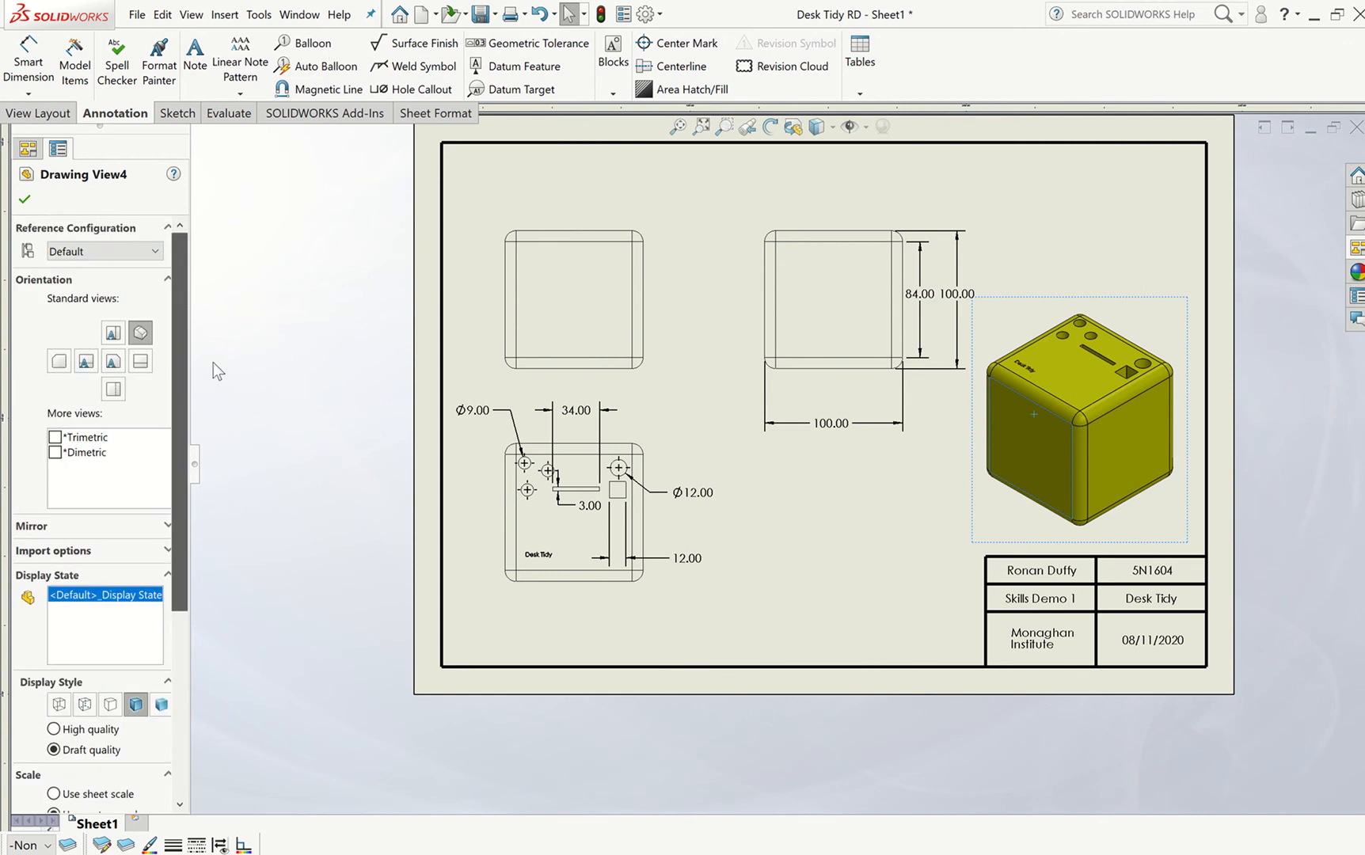
pyautogui.click(25, 201)
pyautogui.click(782, 762)
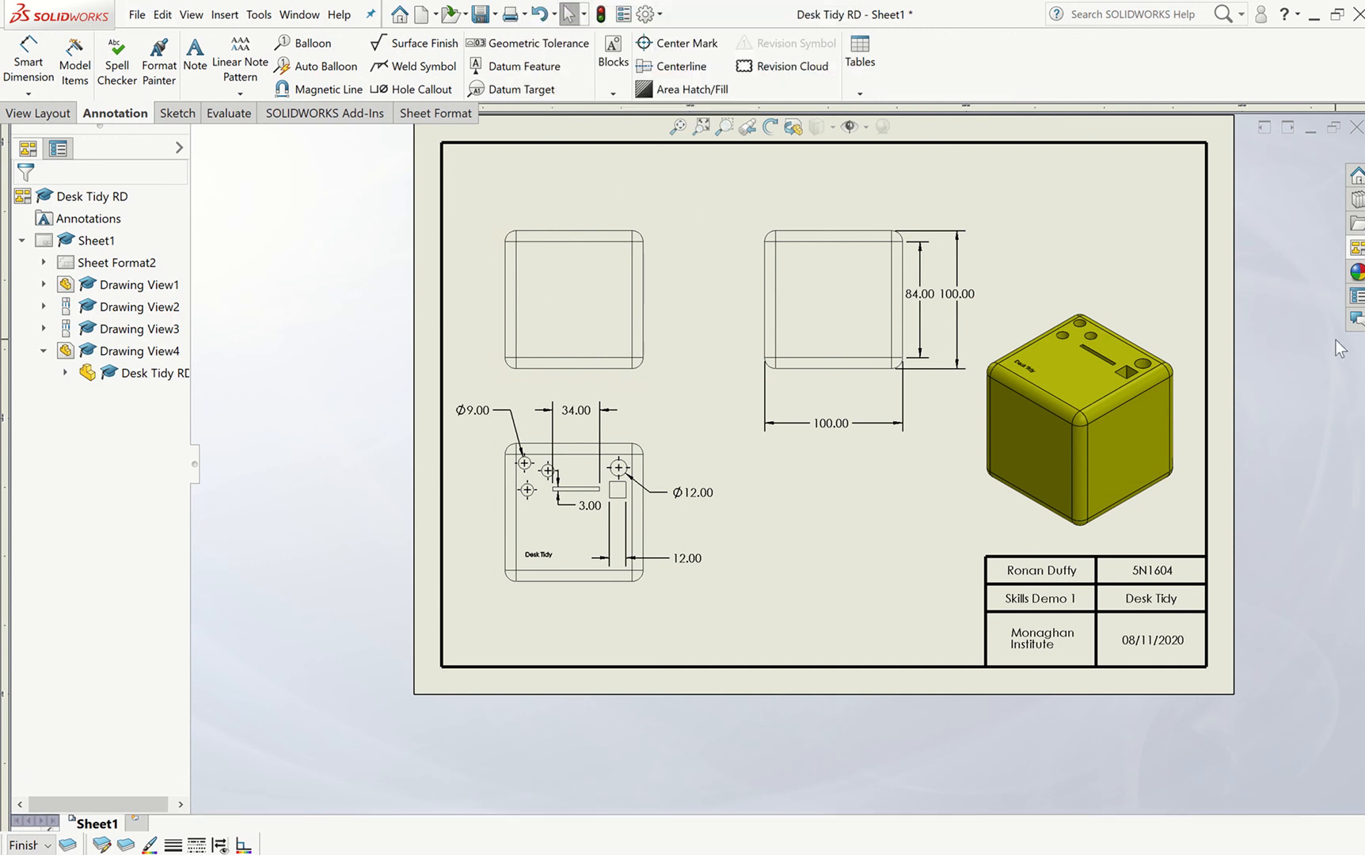
pyautogui.scroll(-2, 1076, 404)
pyautogui.scroll(1, 1080, 401)
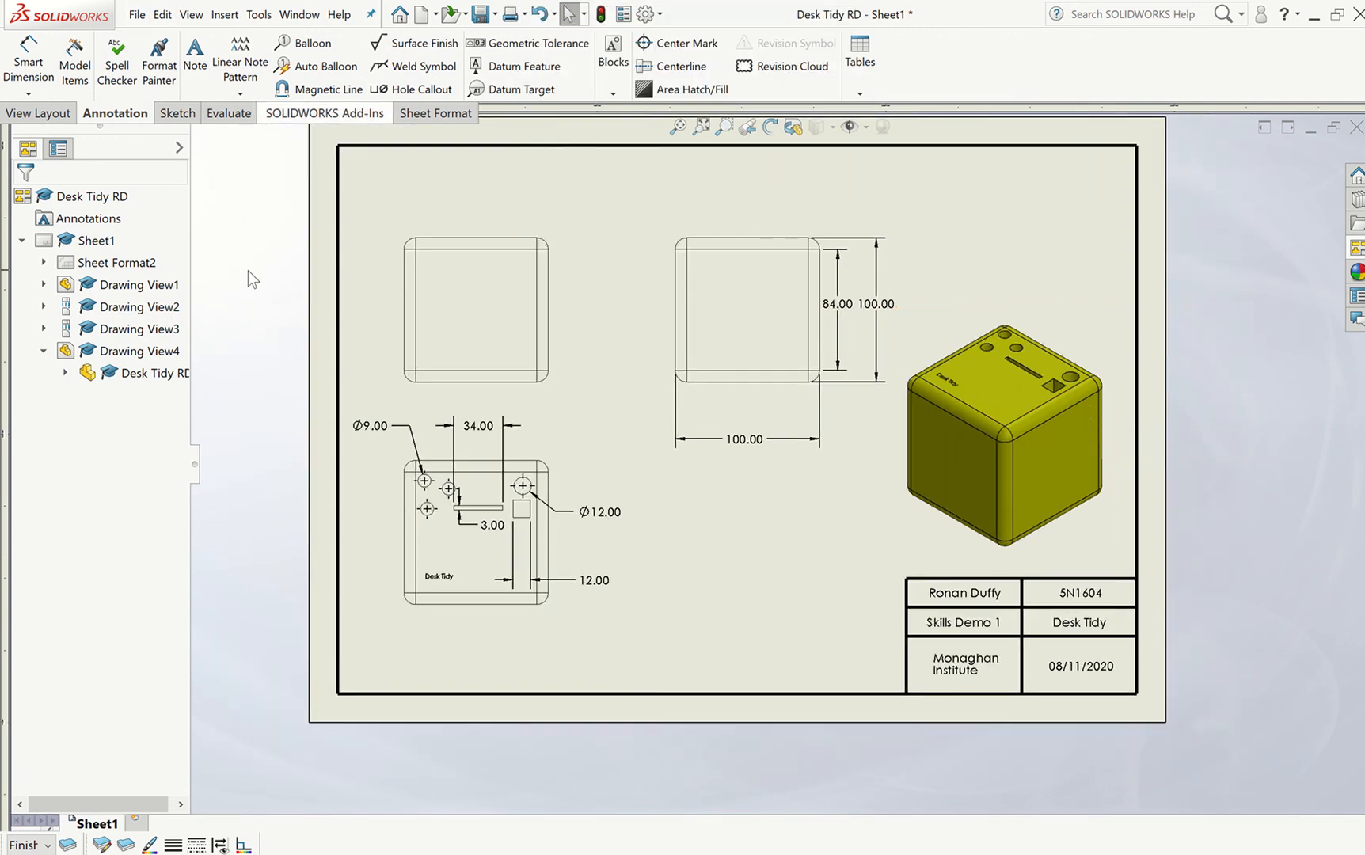
pyautogui.press('f')
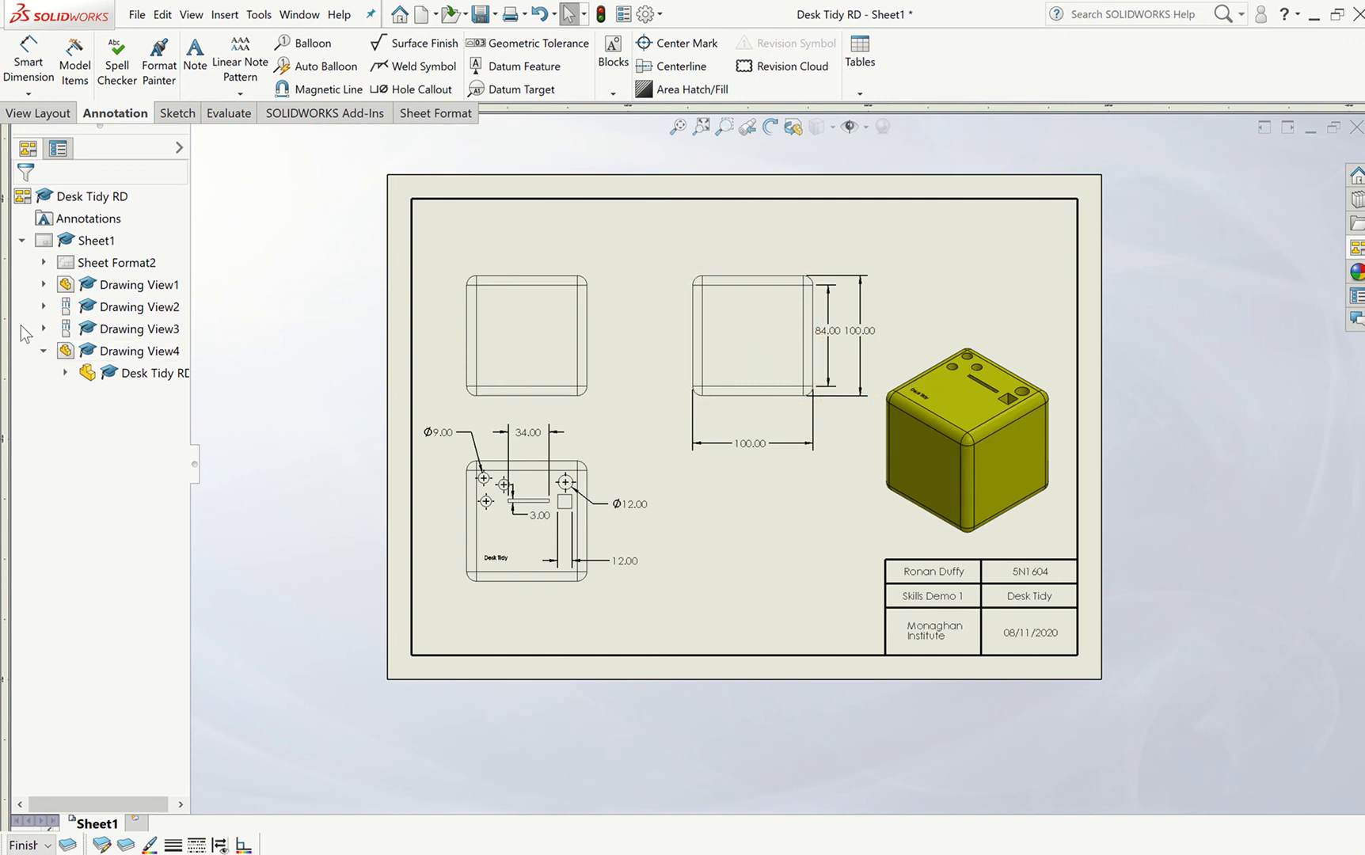
pyautogui.scroll(-1, 546, 647)
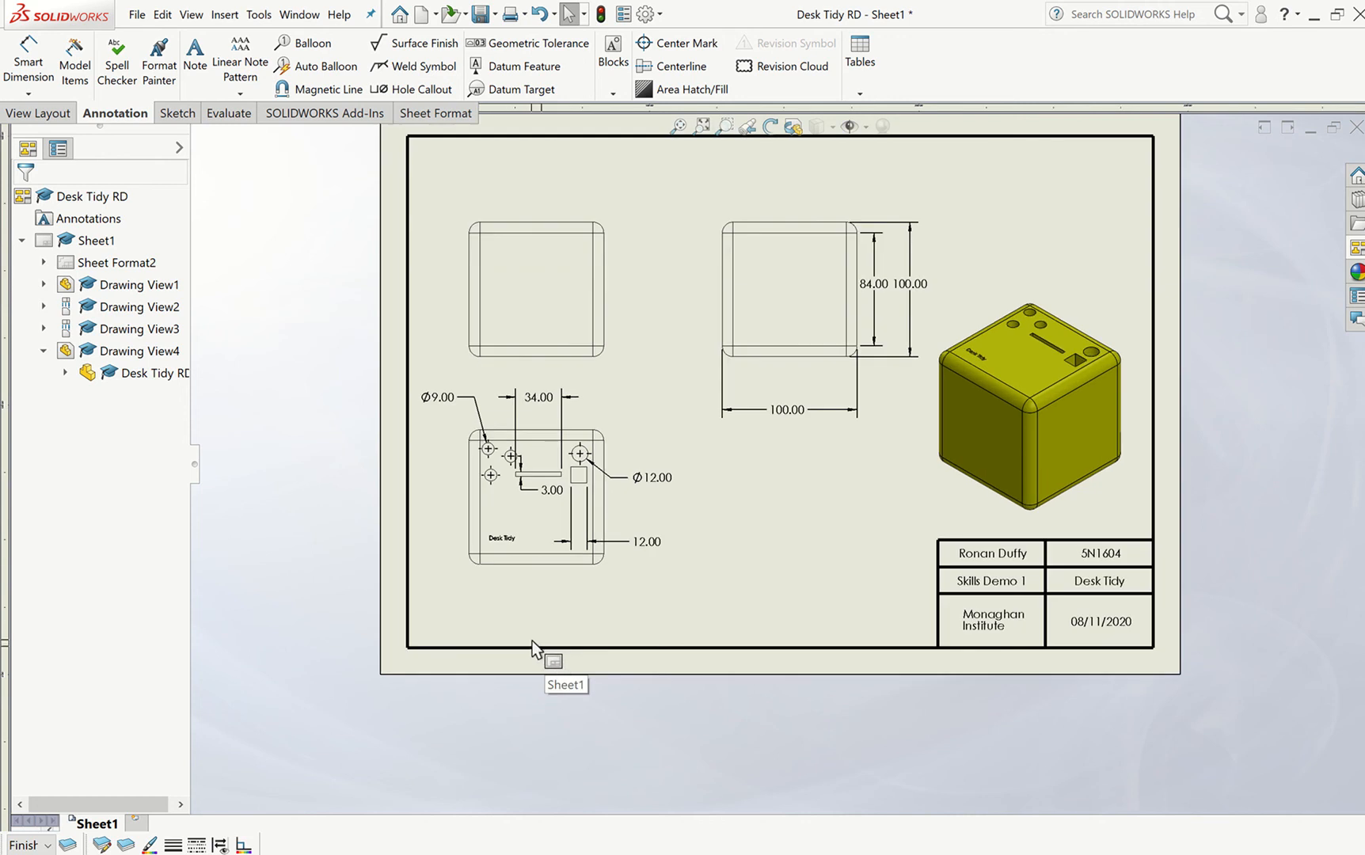